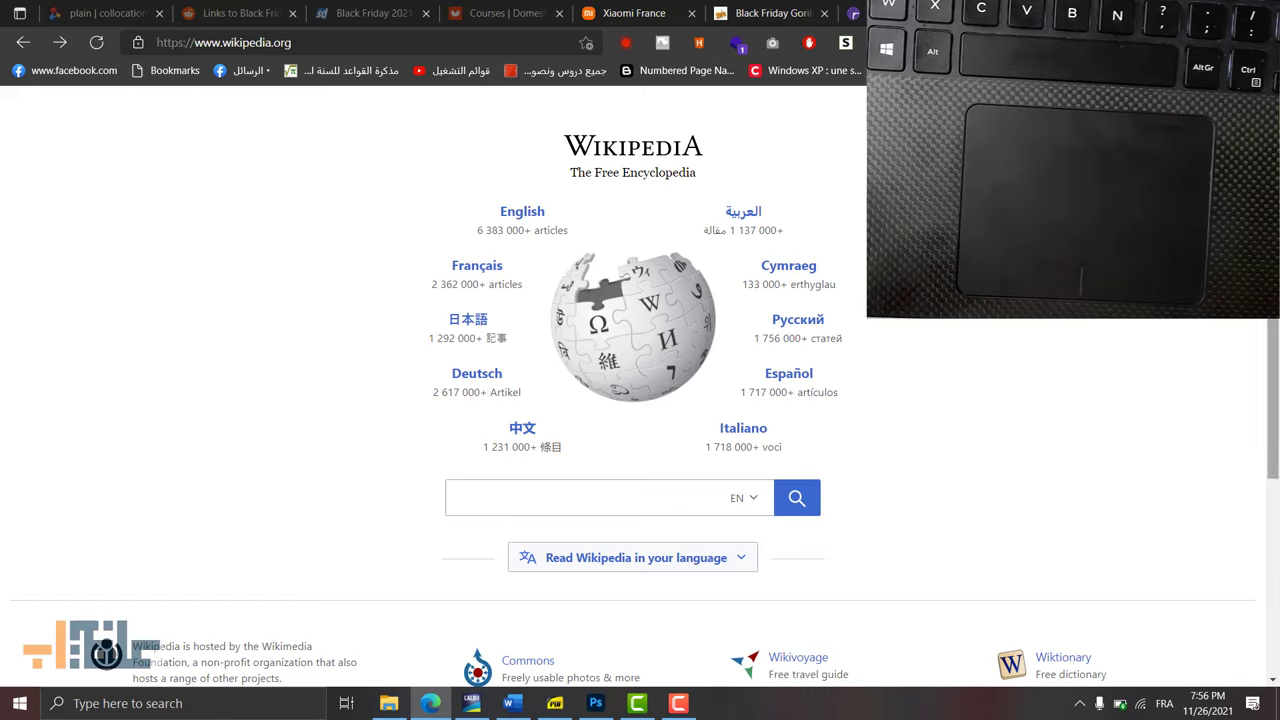
Step: Show the desktop and delete the JPG image with the long random name located beside the Epson Printer Connection Checker shortcut
key(super+a)
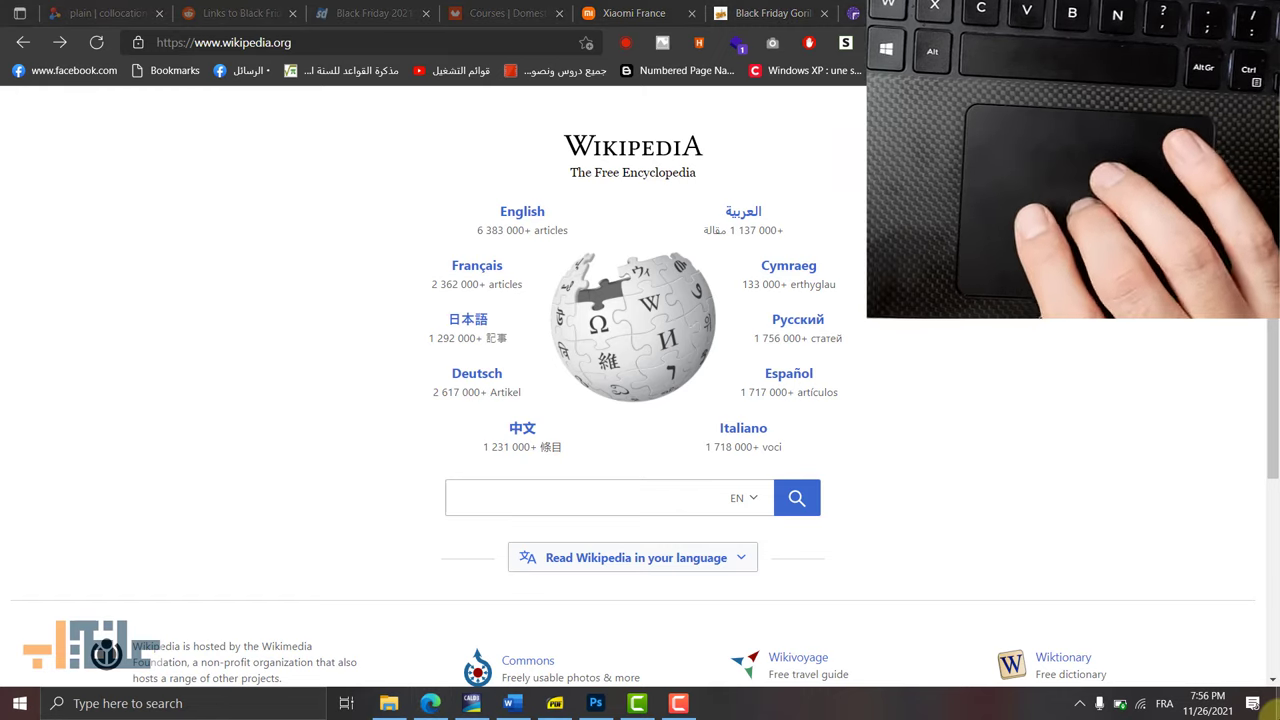
click(1272, 703)
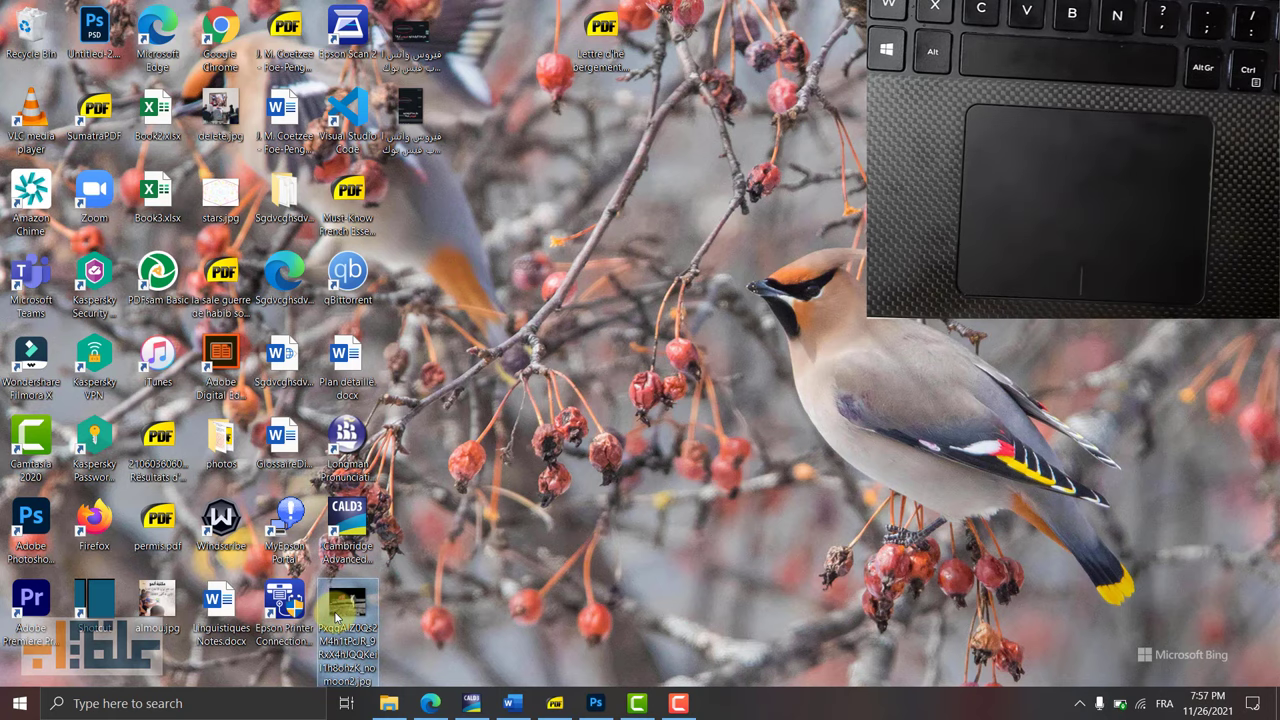
key(Delete)
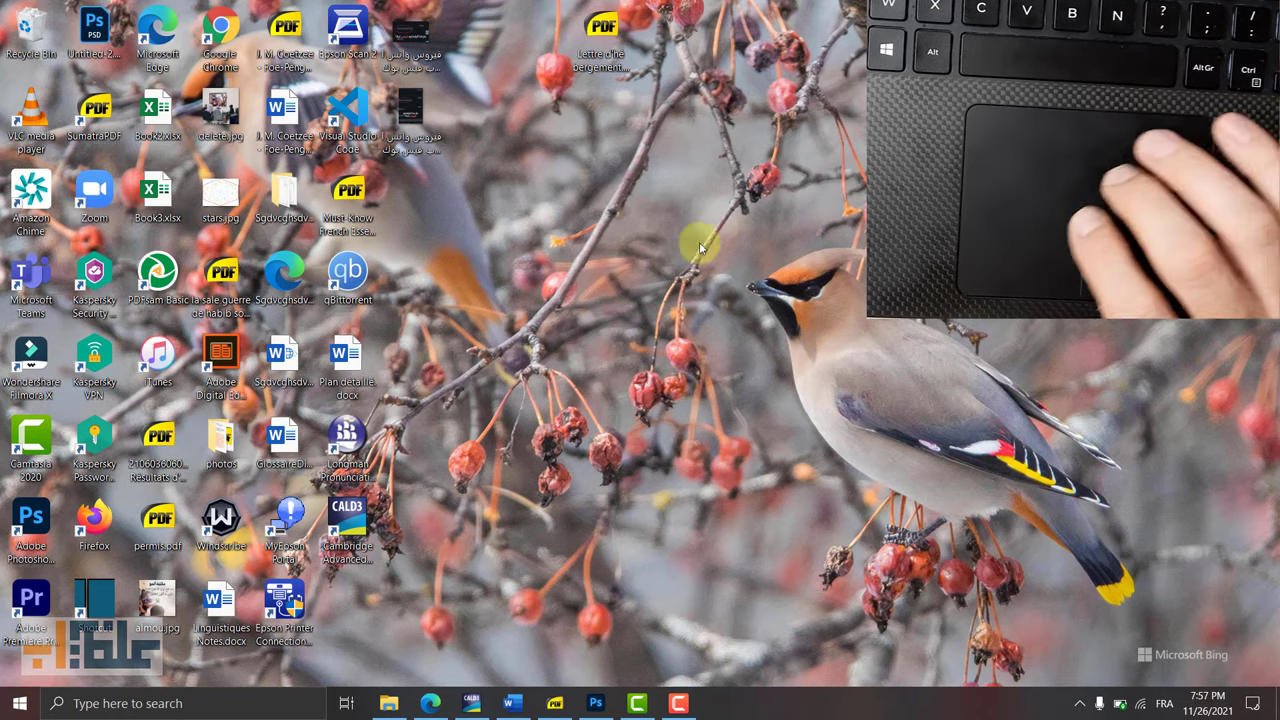
Step: Examine the context menu of the empty desktop area, including its Undo Delete and New entries, and dismiss it
right_click(661, 291)
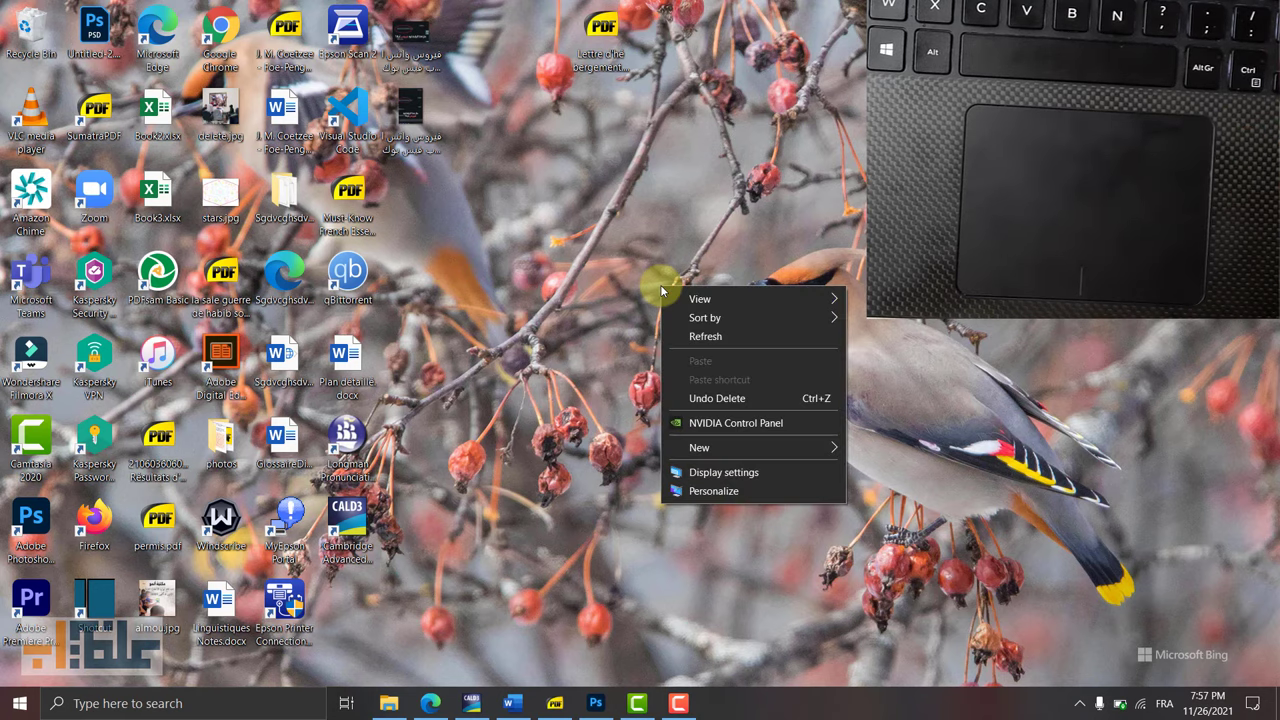
click(565, 270)
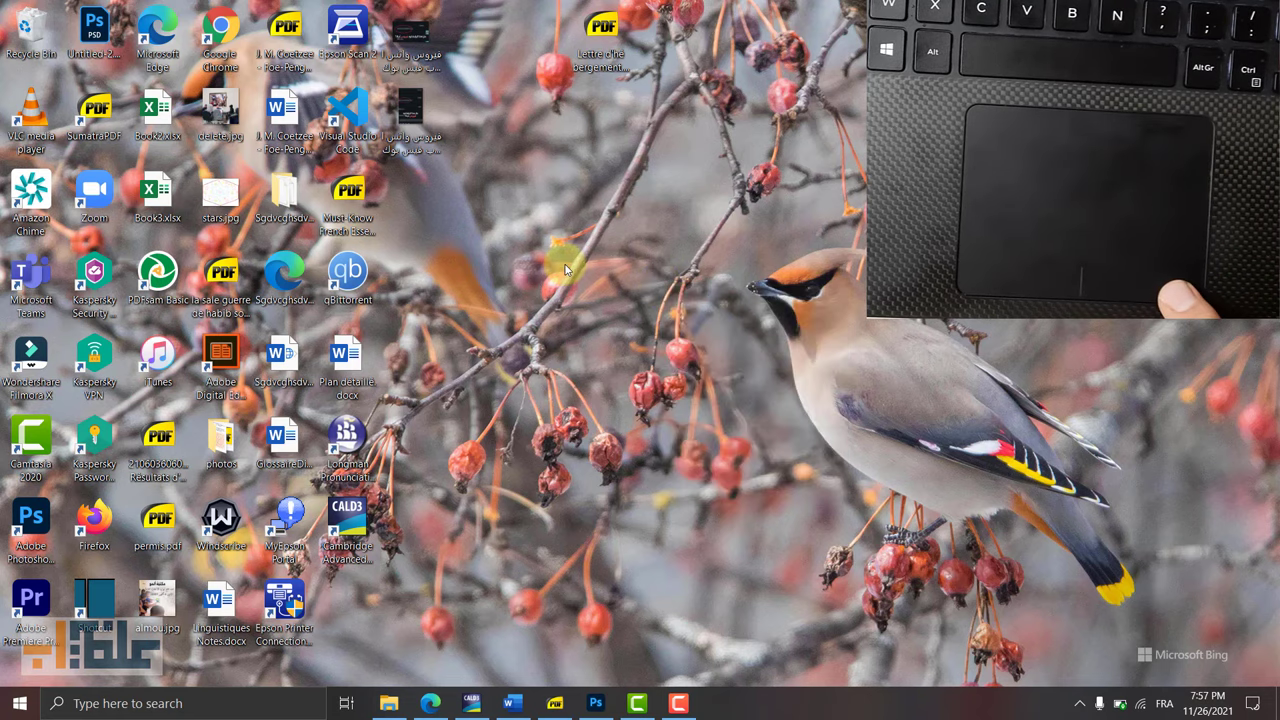
right_click(565, 270)
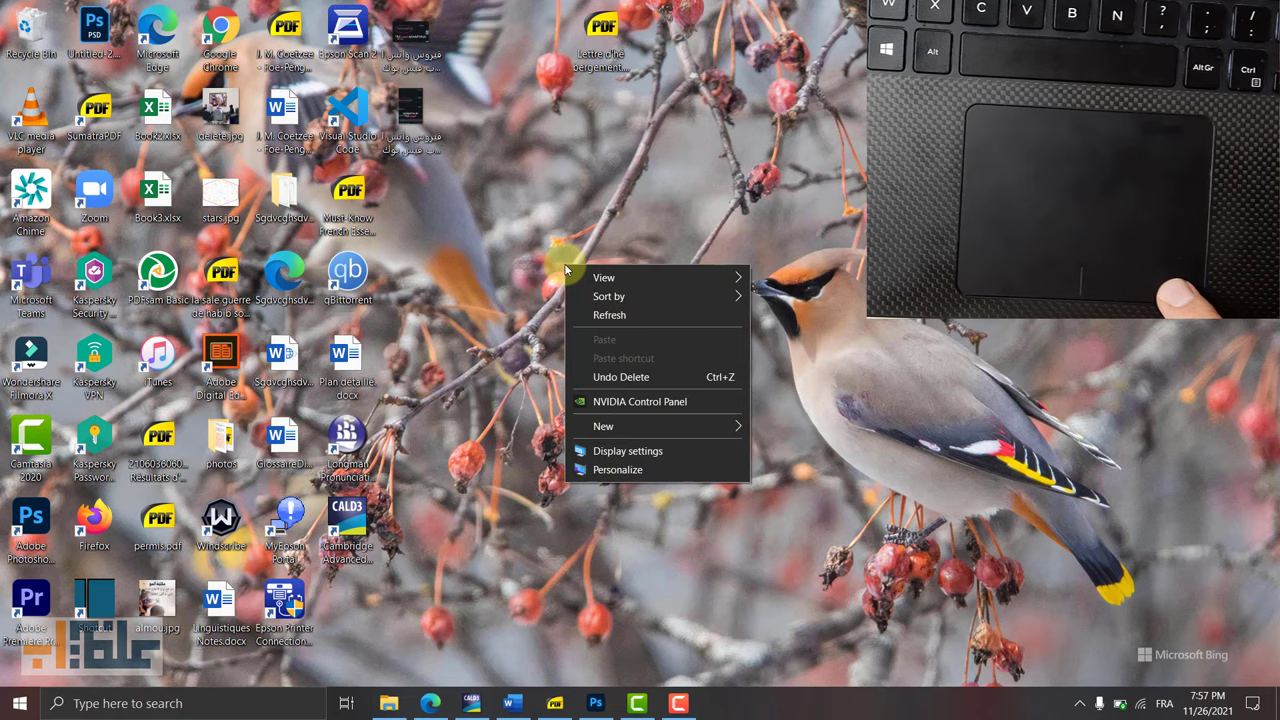
click(620, 270)
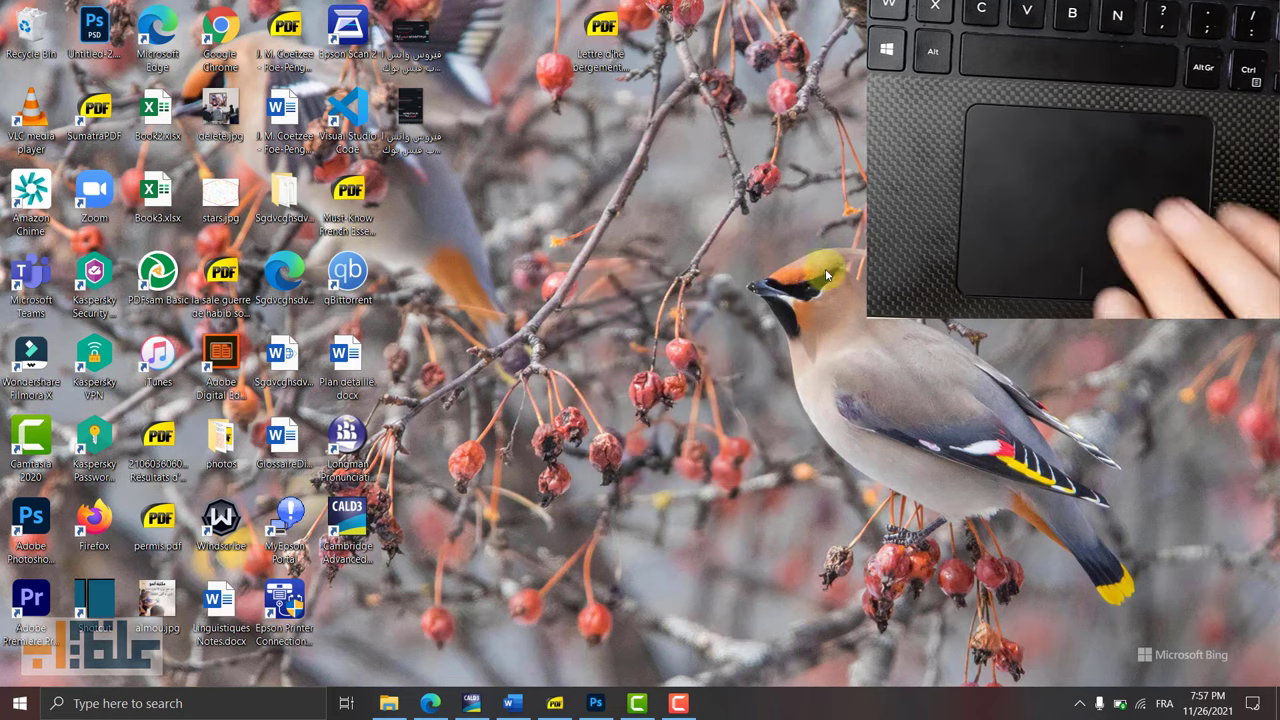
right_click(620, 270)
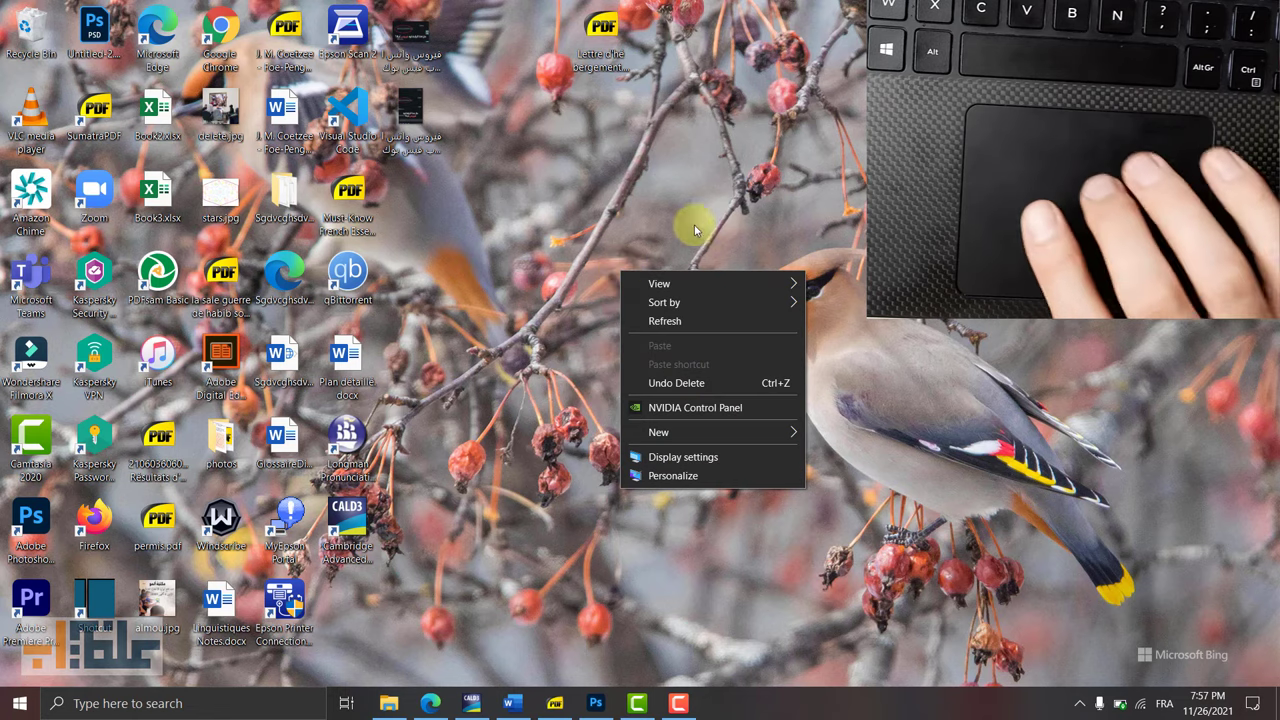
mouse_move(668, 285)
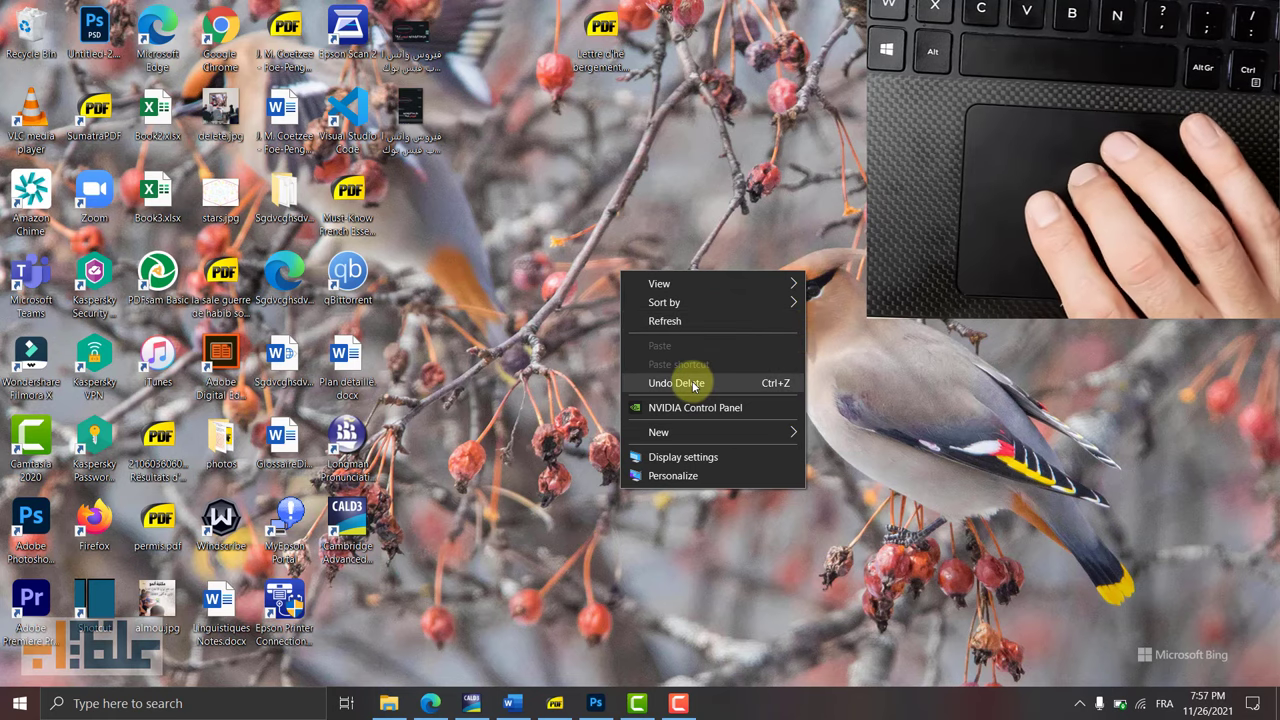
mouse_move(689, 441)
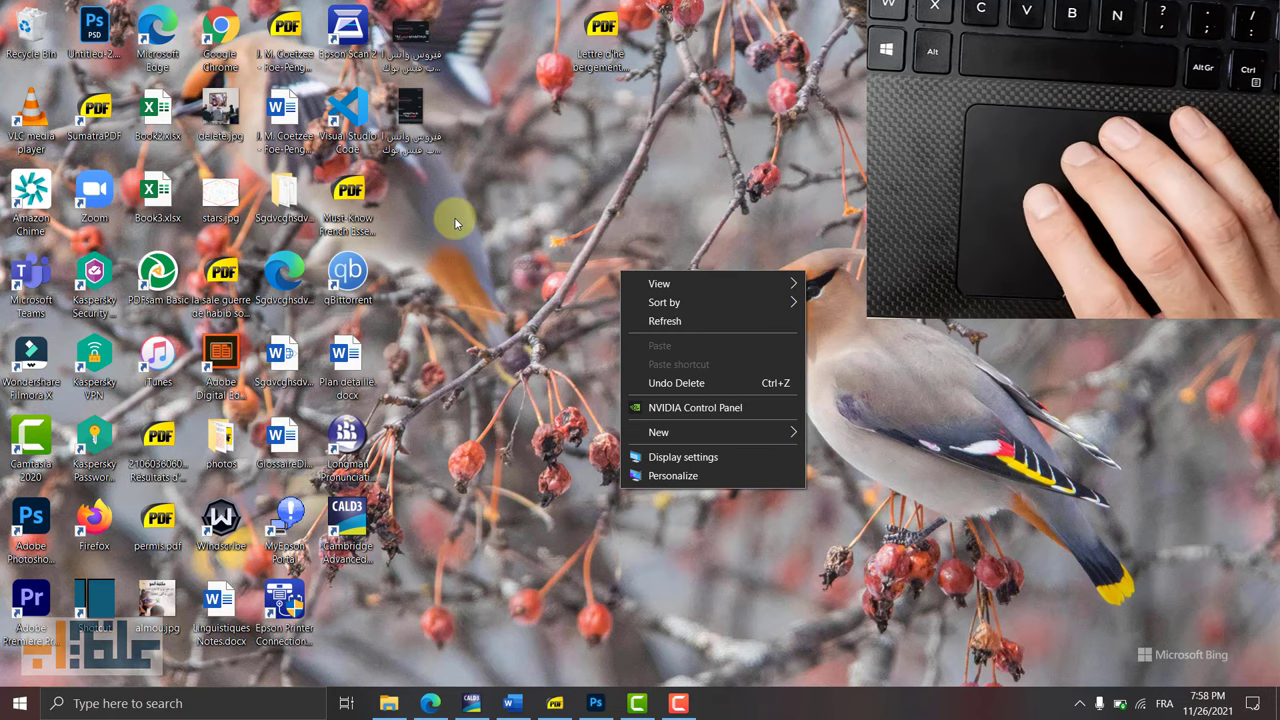
click(594, 212)
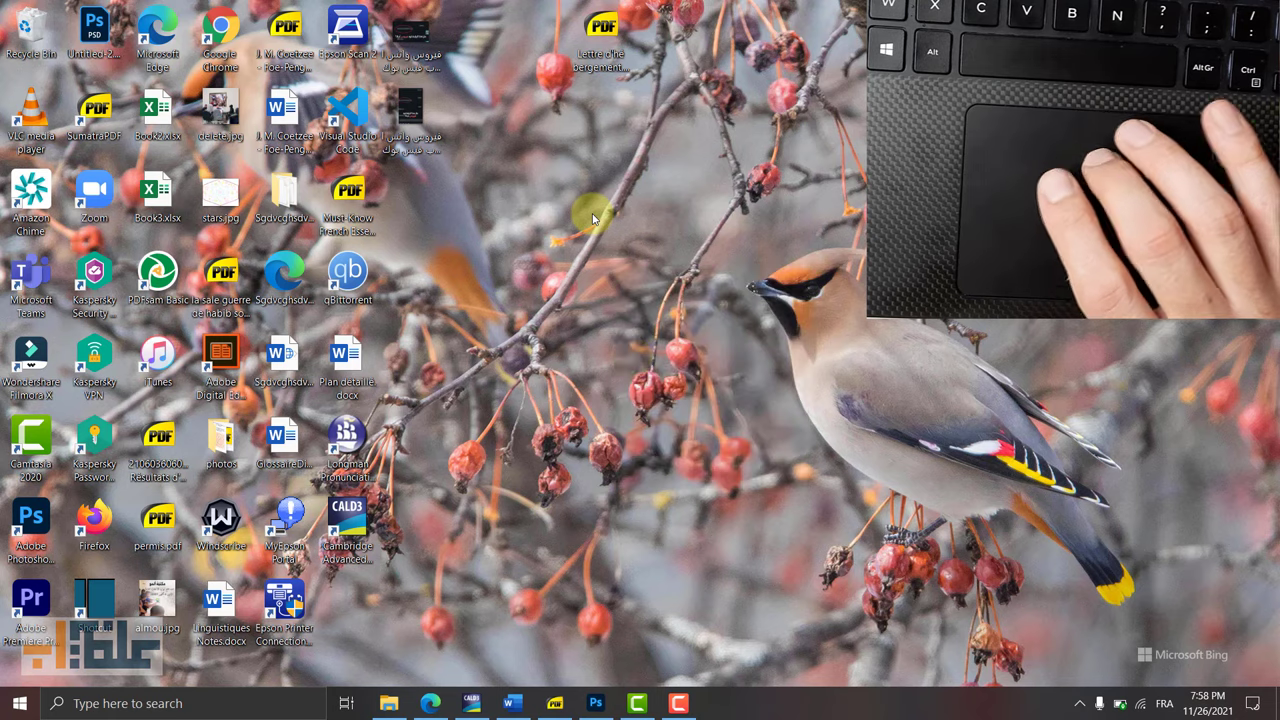
right_click(631, 357)
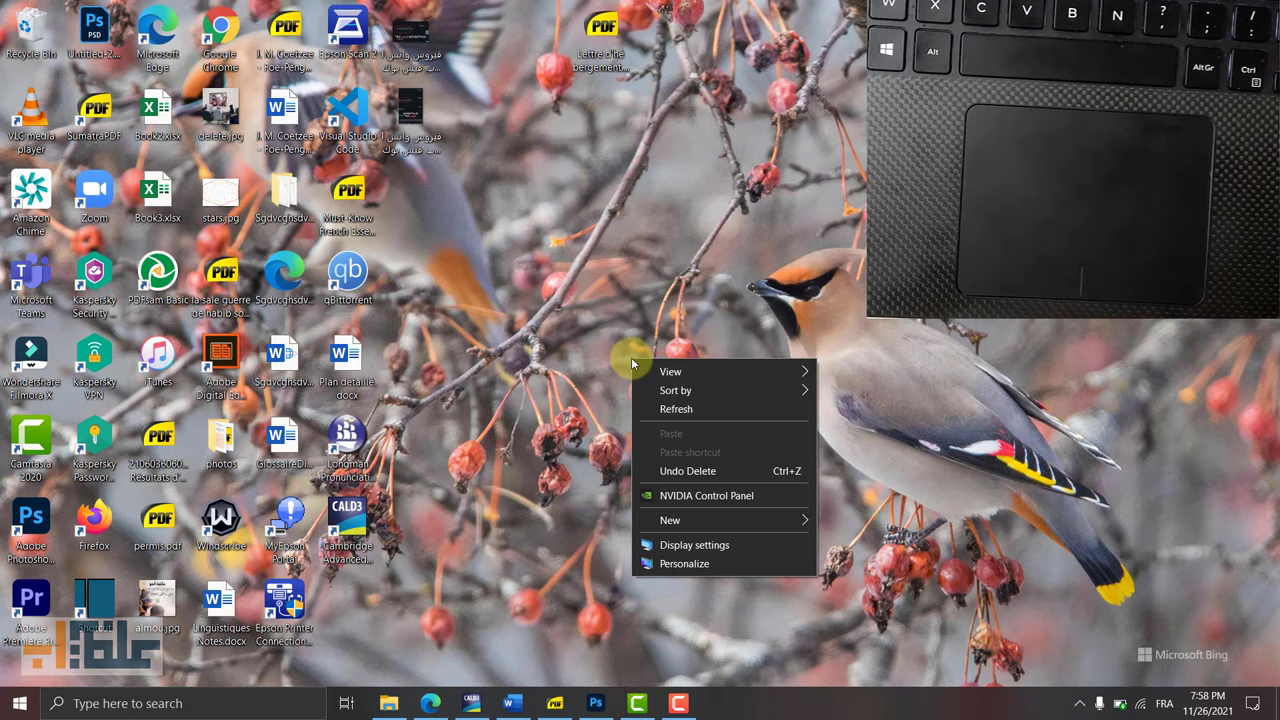
right_click(601, 320)
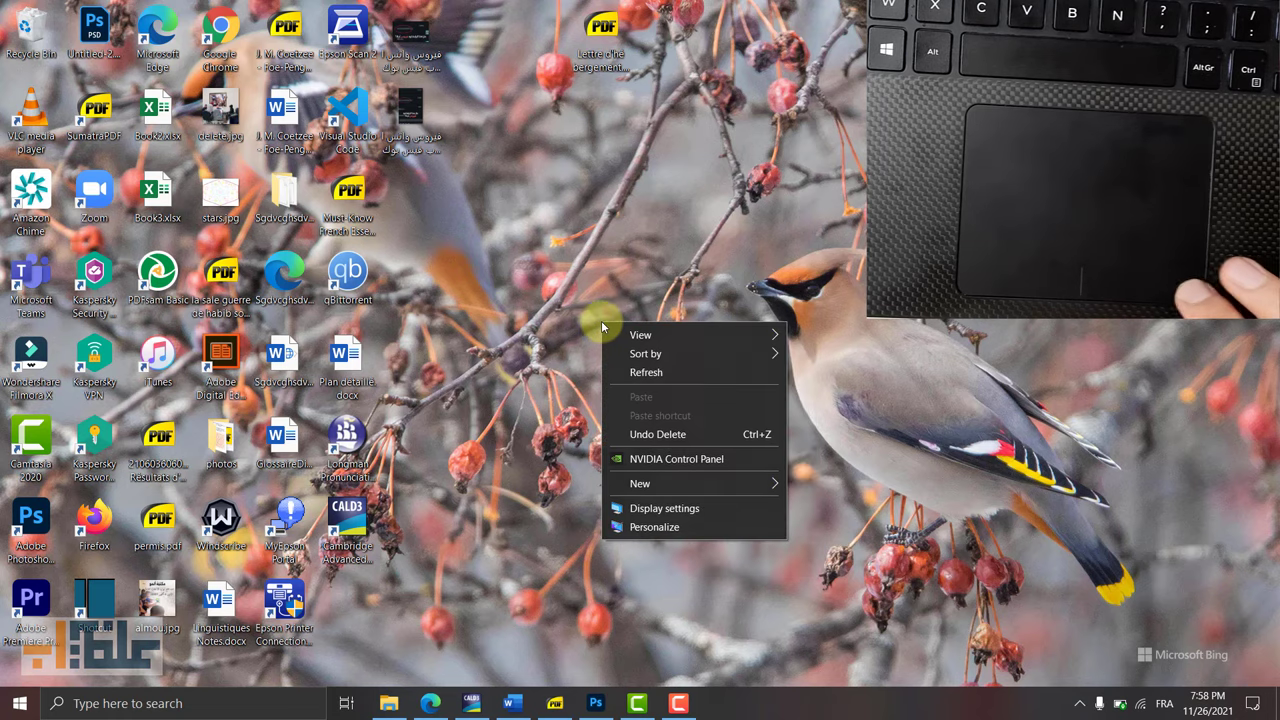
click(597, 270)
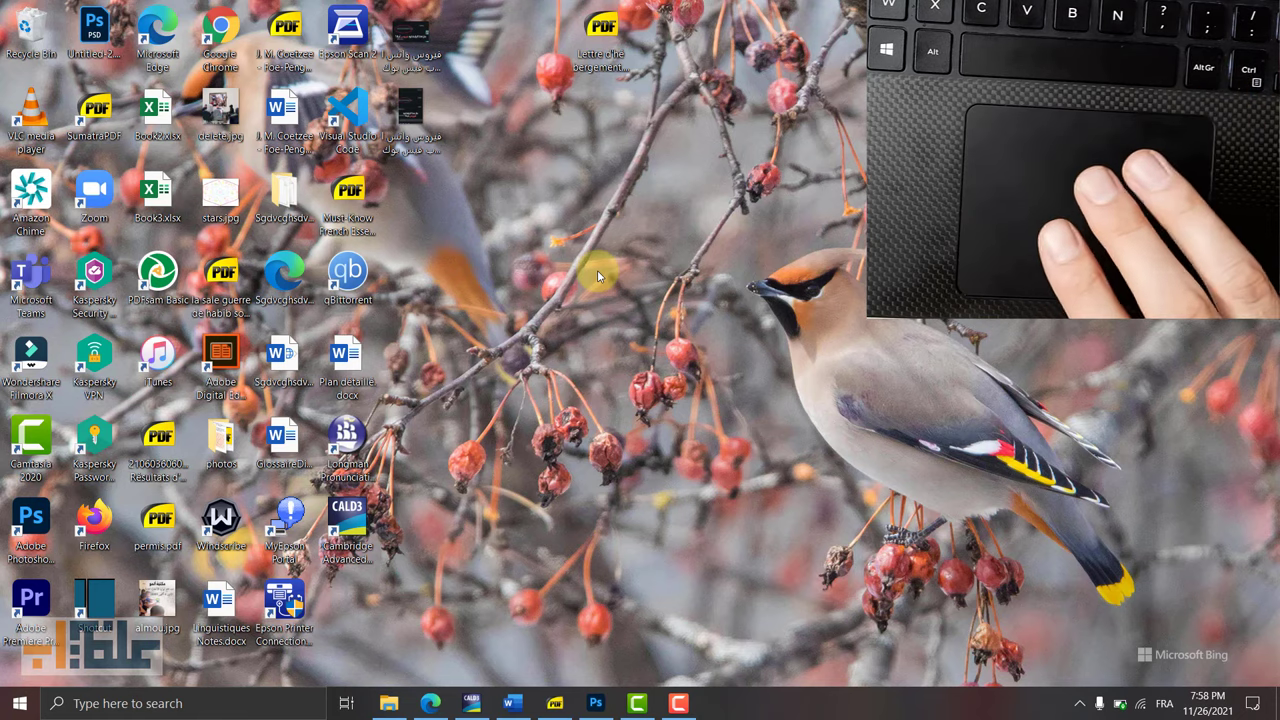
Step: Look up "chrome" in Windows search and close the search without launching anything
key(super+s)
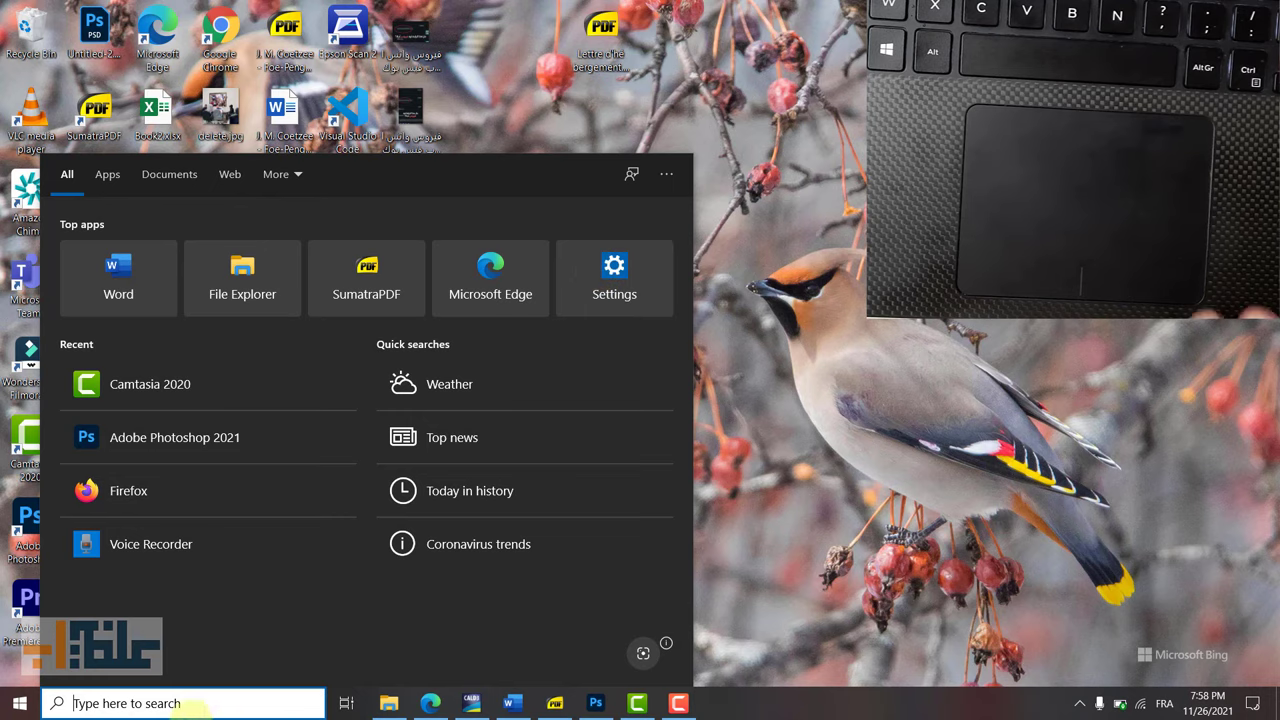
text(chr)
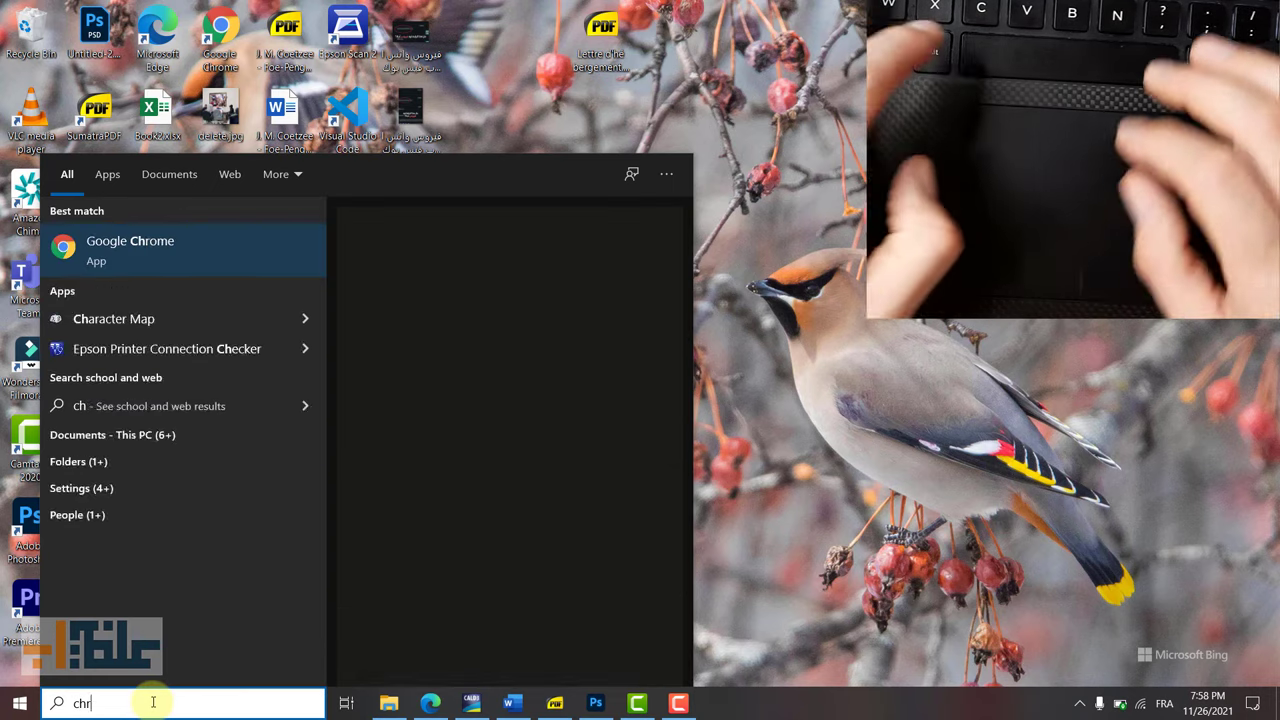
text(ome)
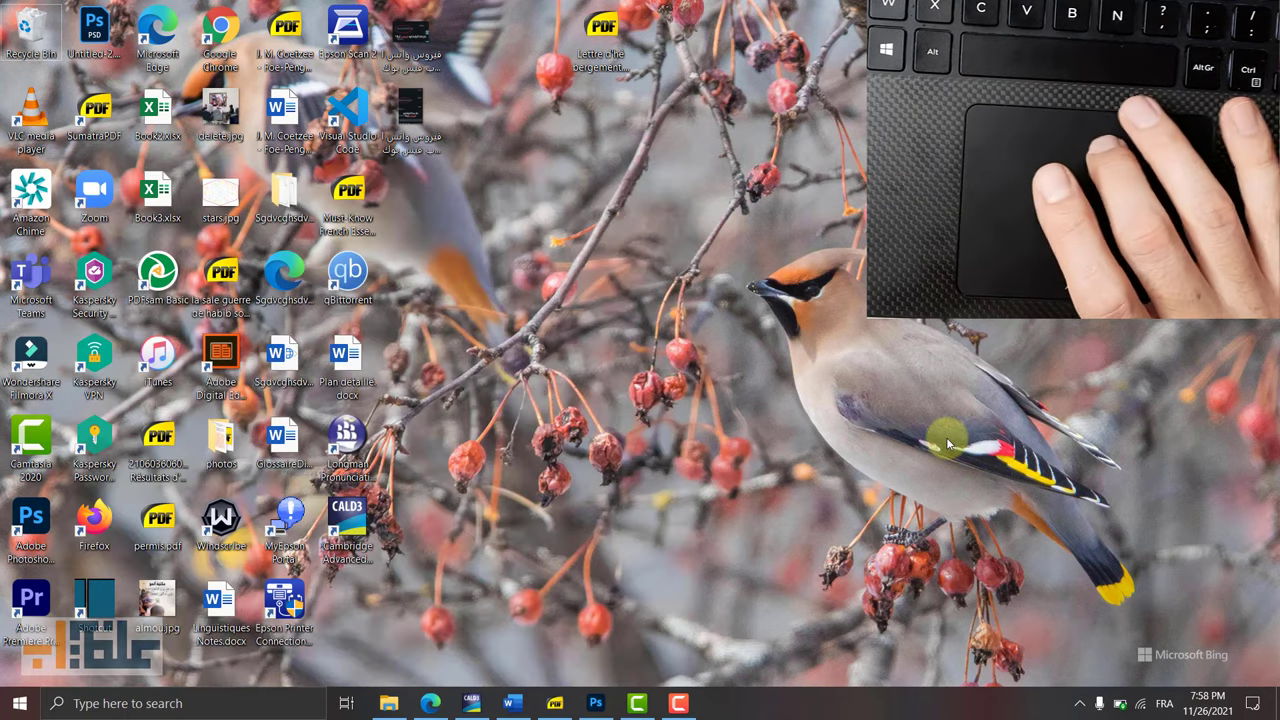
click(946, 437)
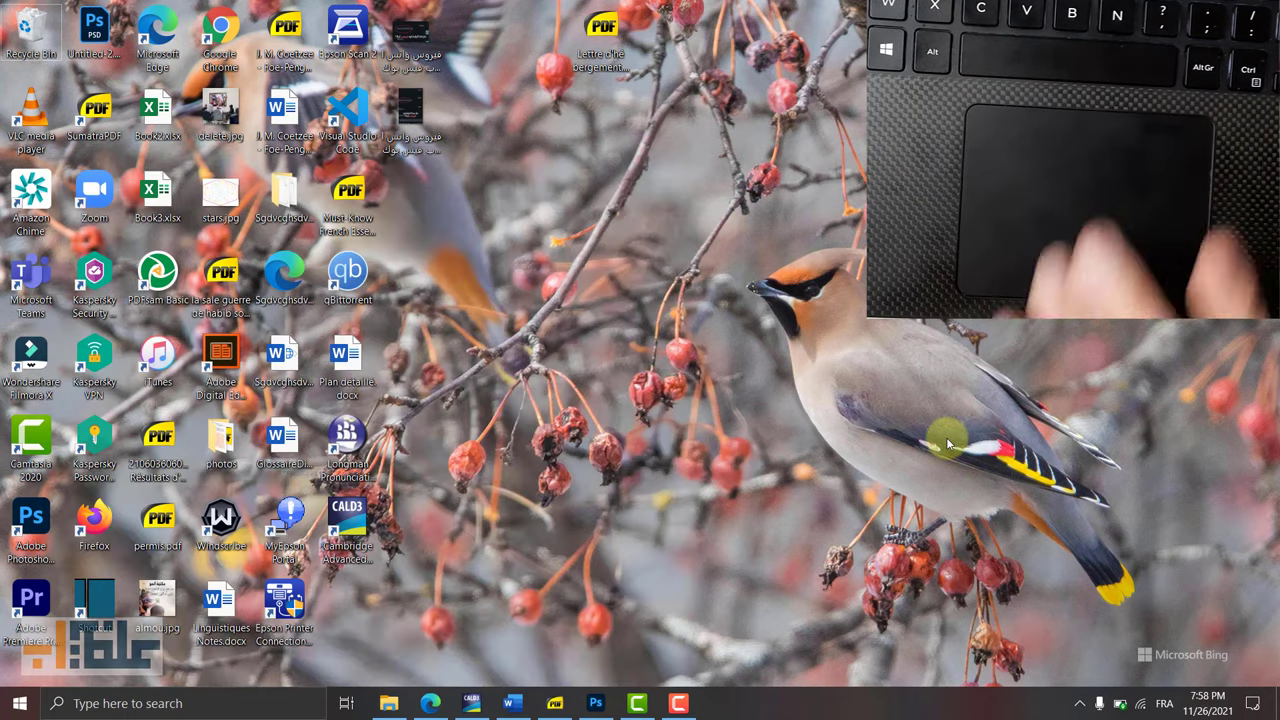
key(super+s)
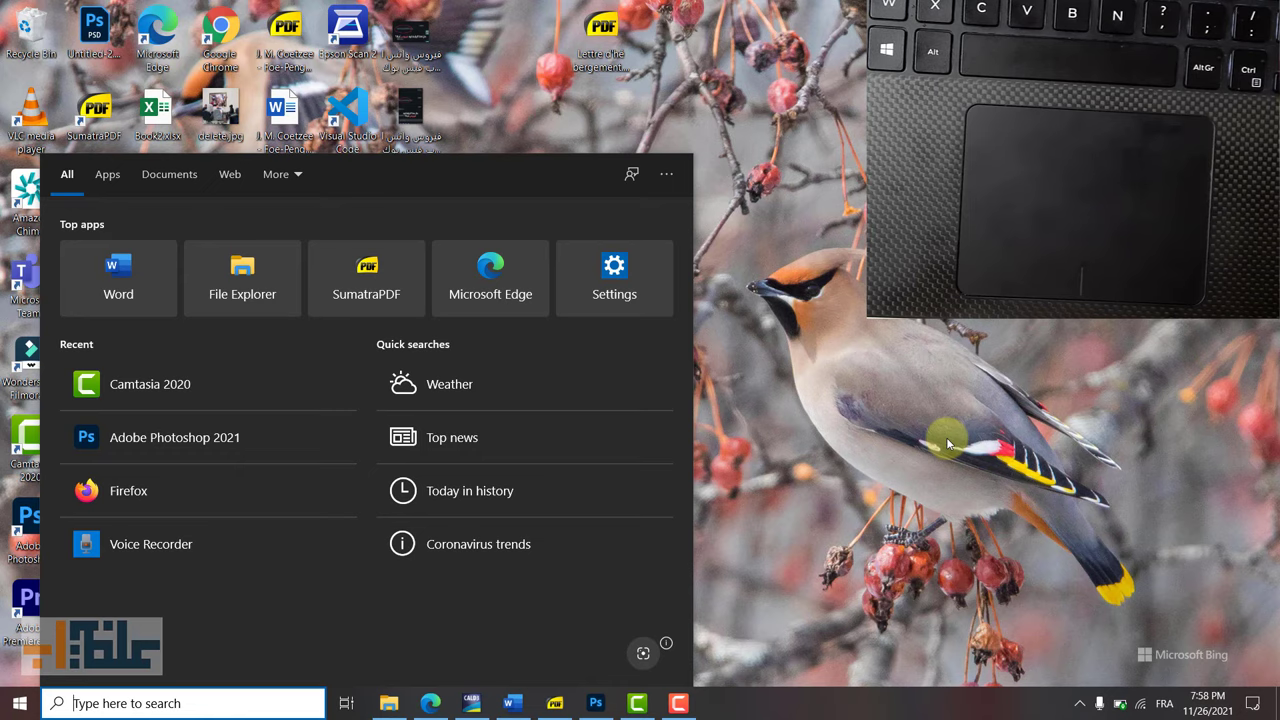
click(1066, 320)
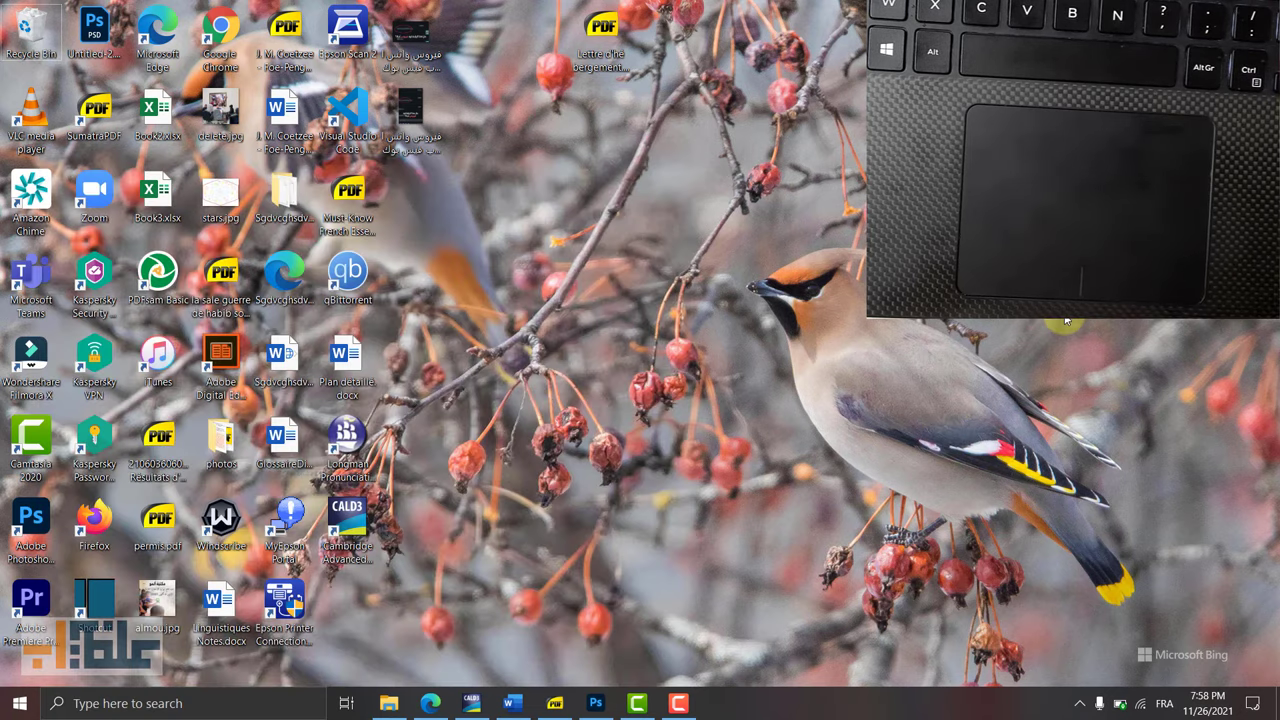
Step: View the notifications in the Windows action center and close it
key(super+a)
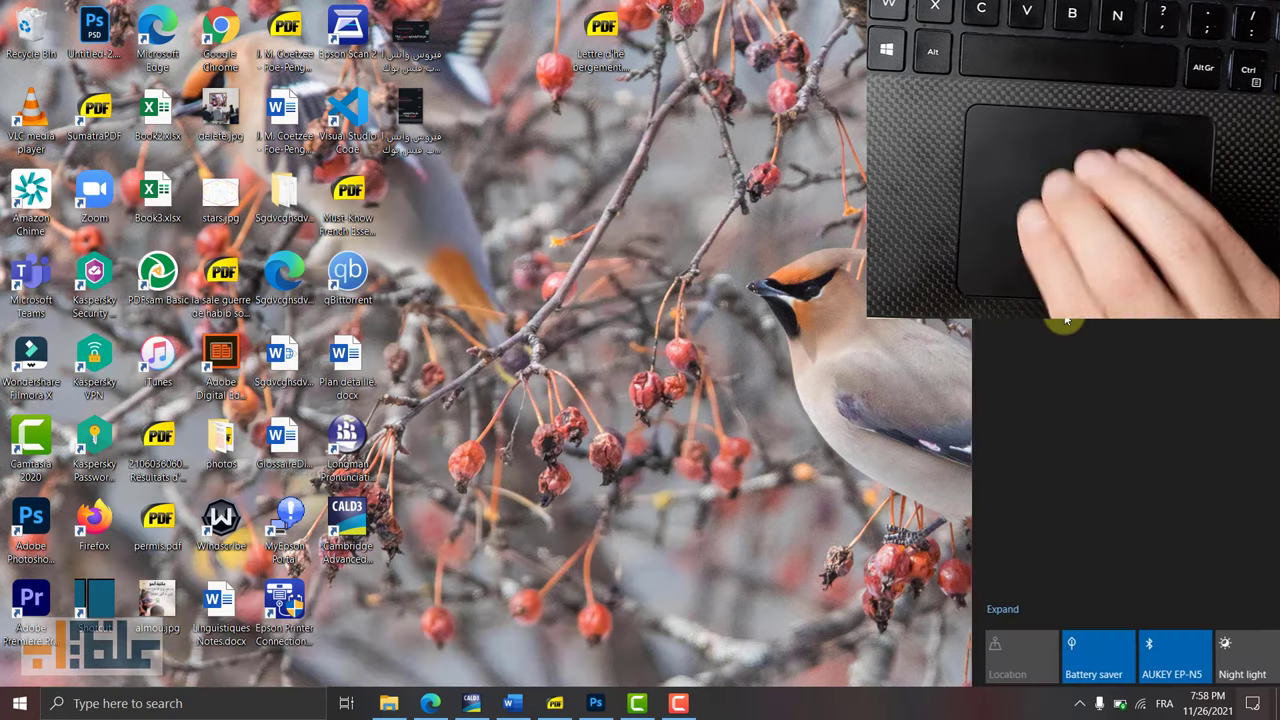
scroll(1020, 580, down, 3)
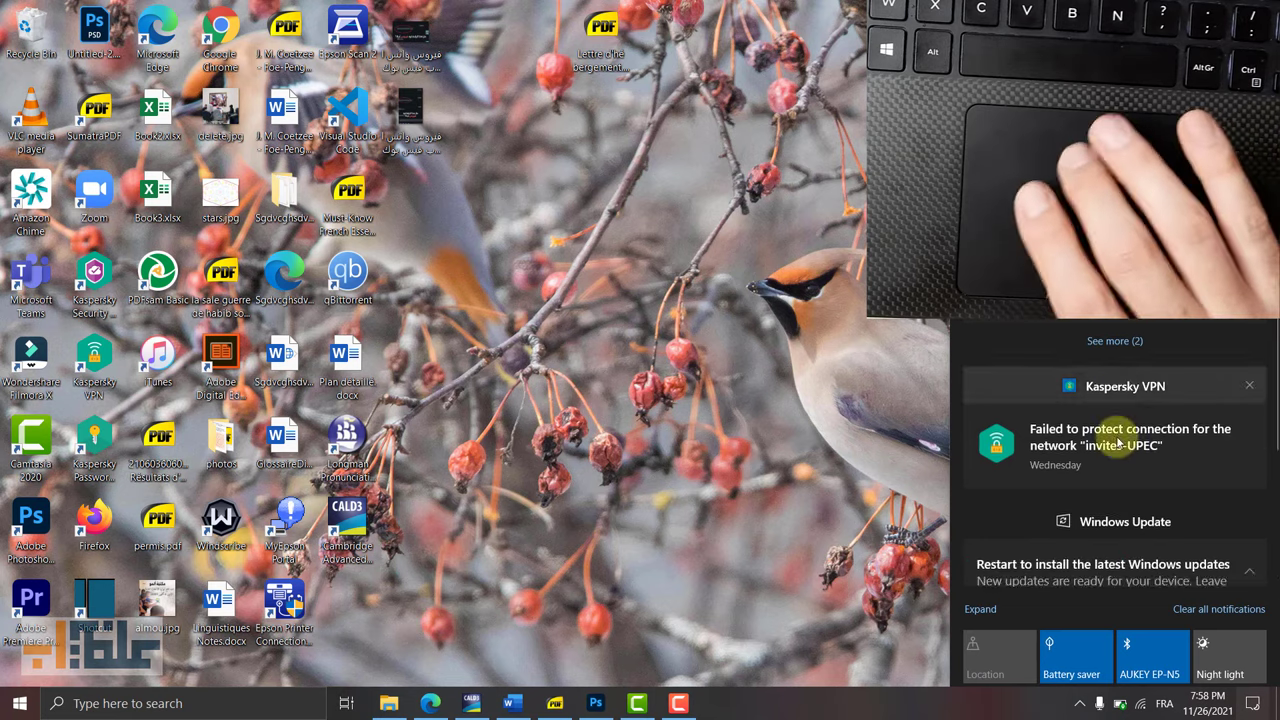
scroll(1068, 443, up, 3)
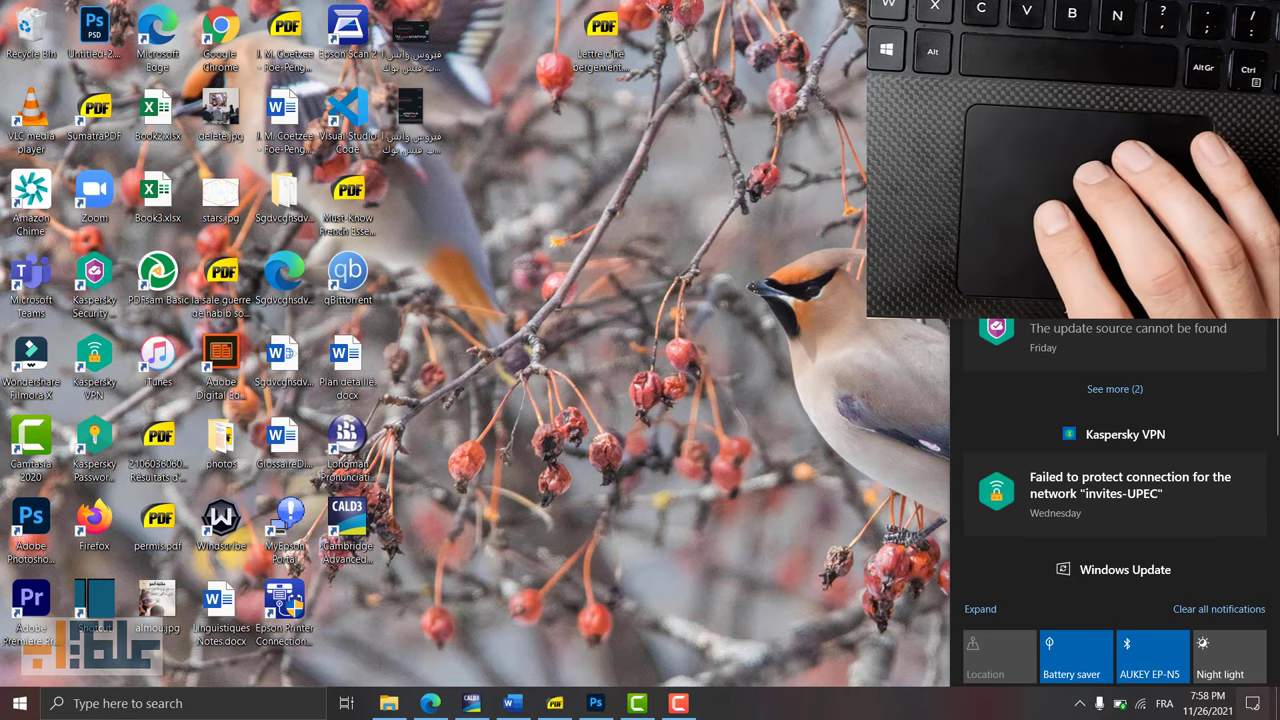
click(520, 370)
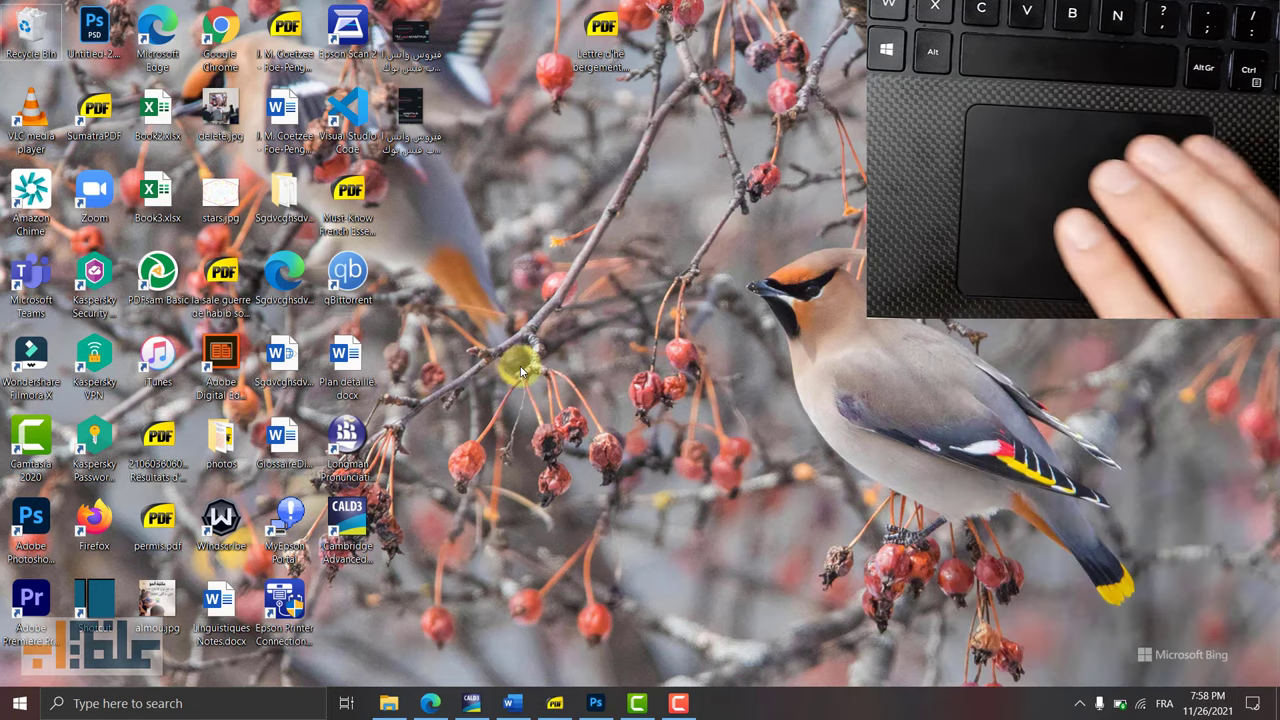
key(super+a)
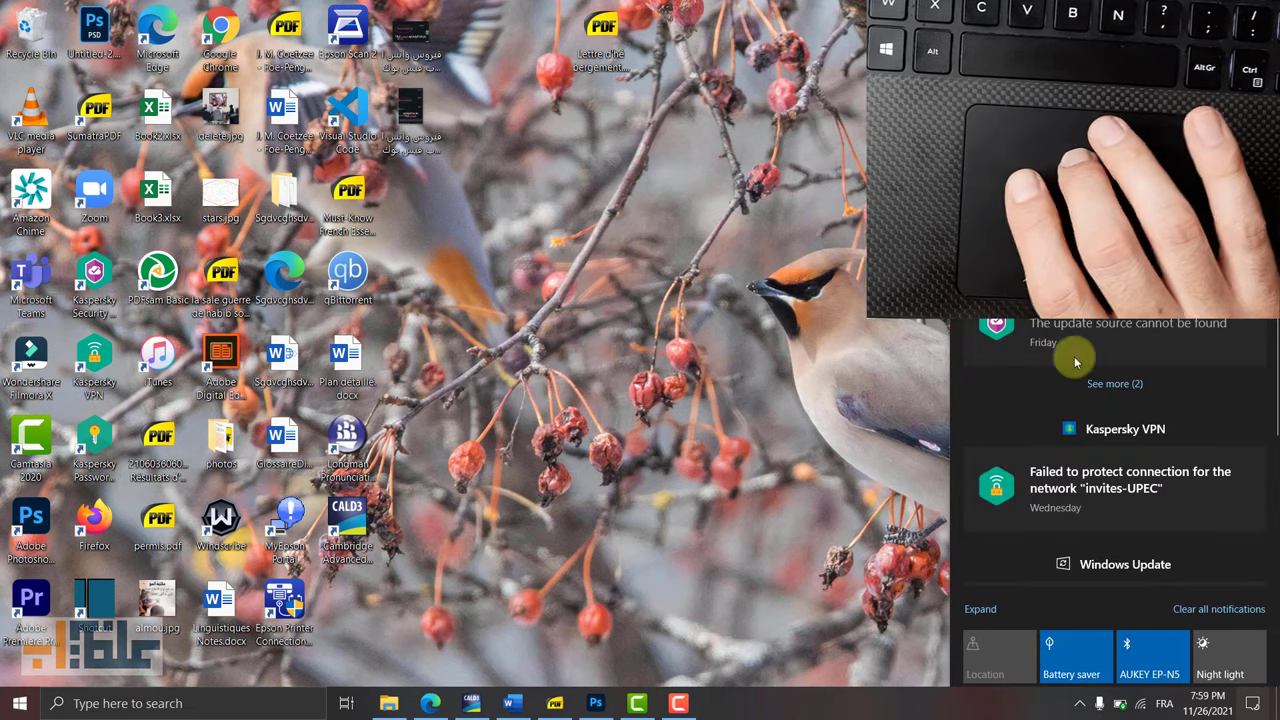
click(738, 417)
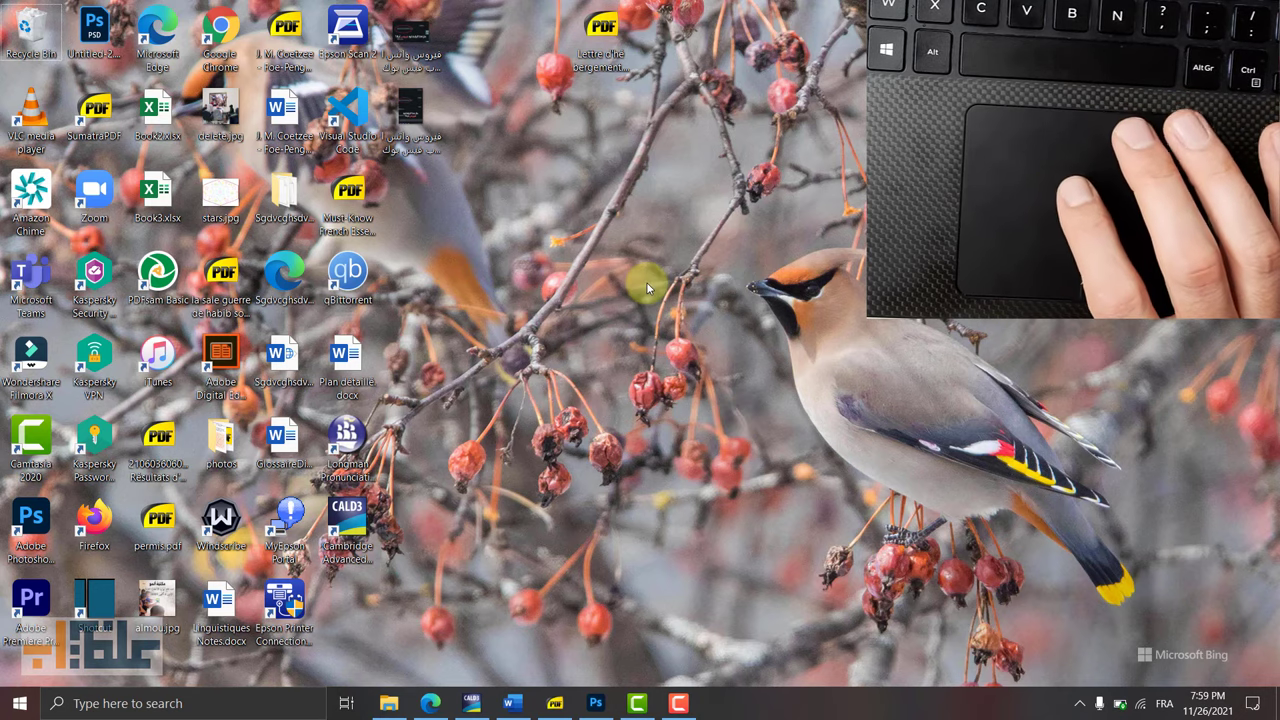
Step: Try out selecting the Sgdvcghsdv file icons and the qBittorrent icon on the desktop, and clear the selection
drag(280, 408, 322, 262)
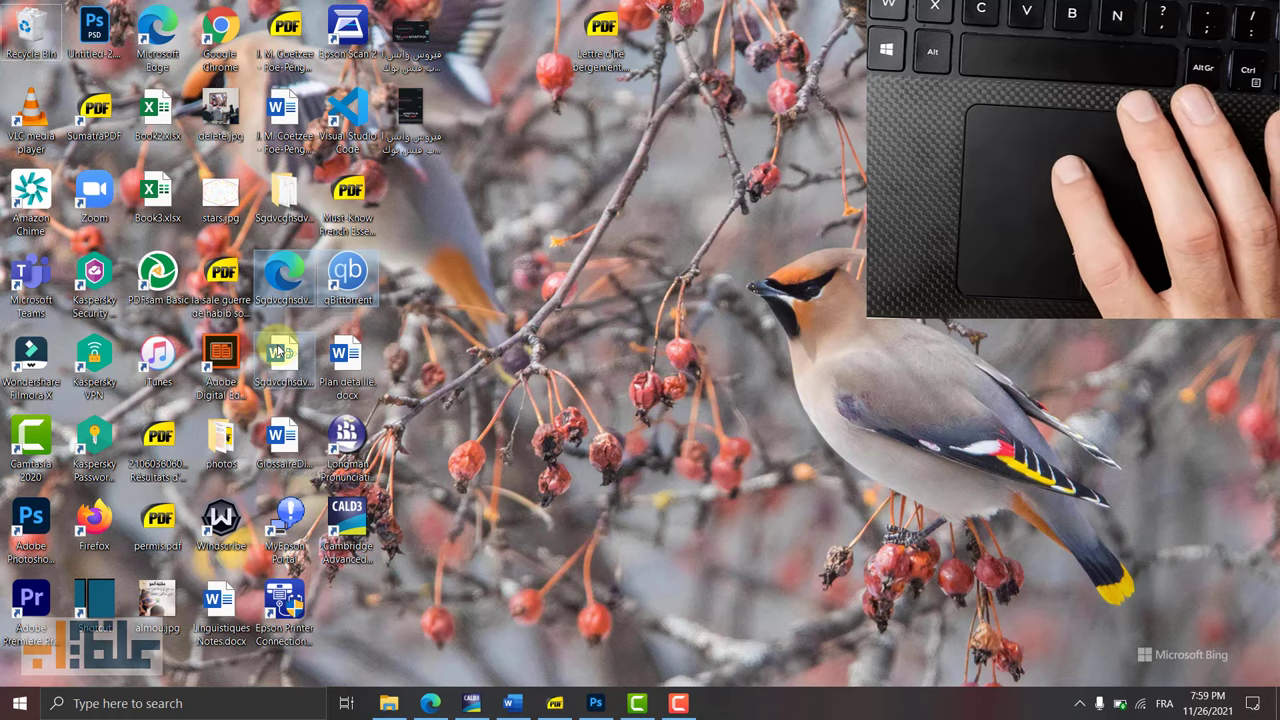
click(282, 352)
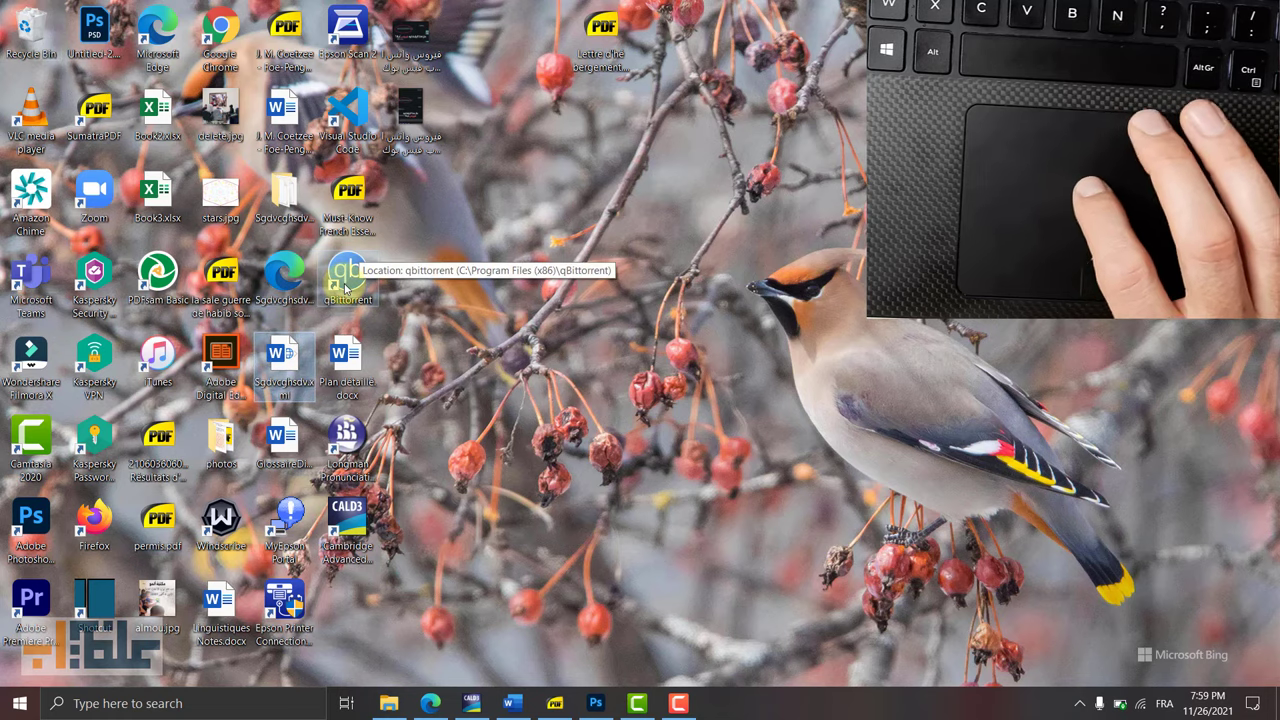
click(285, 272)
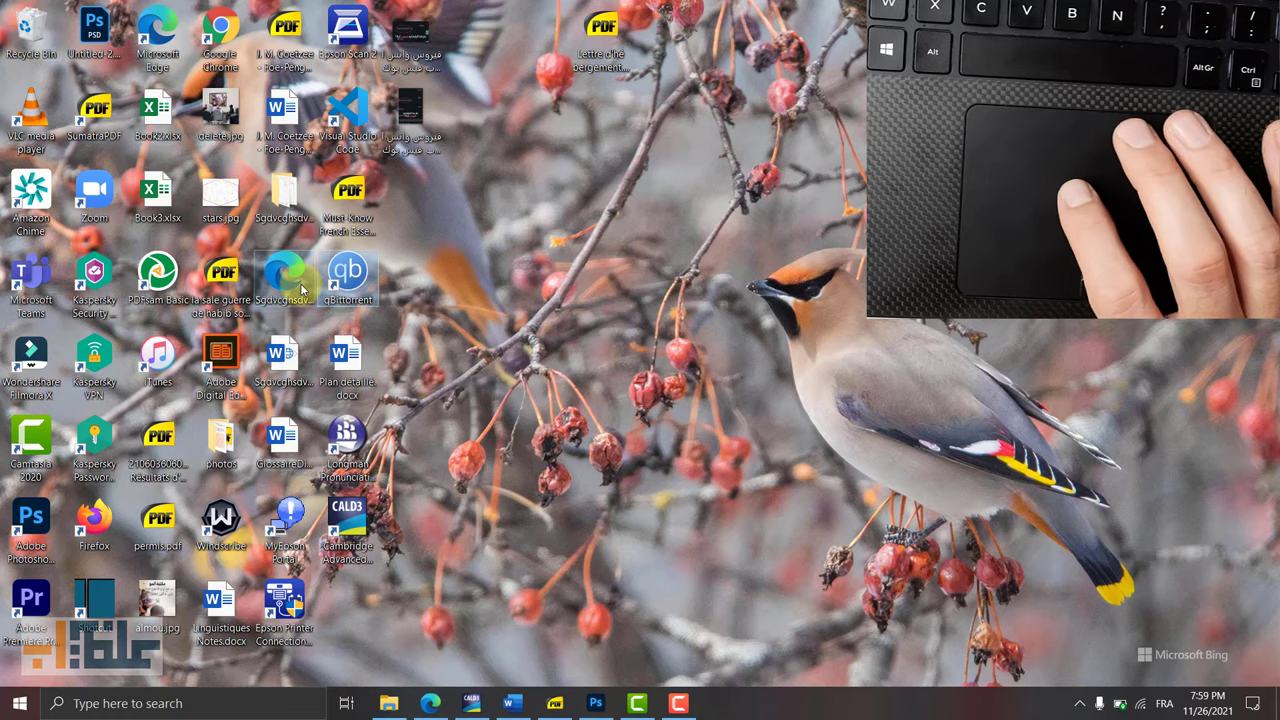
click(657, 342)
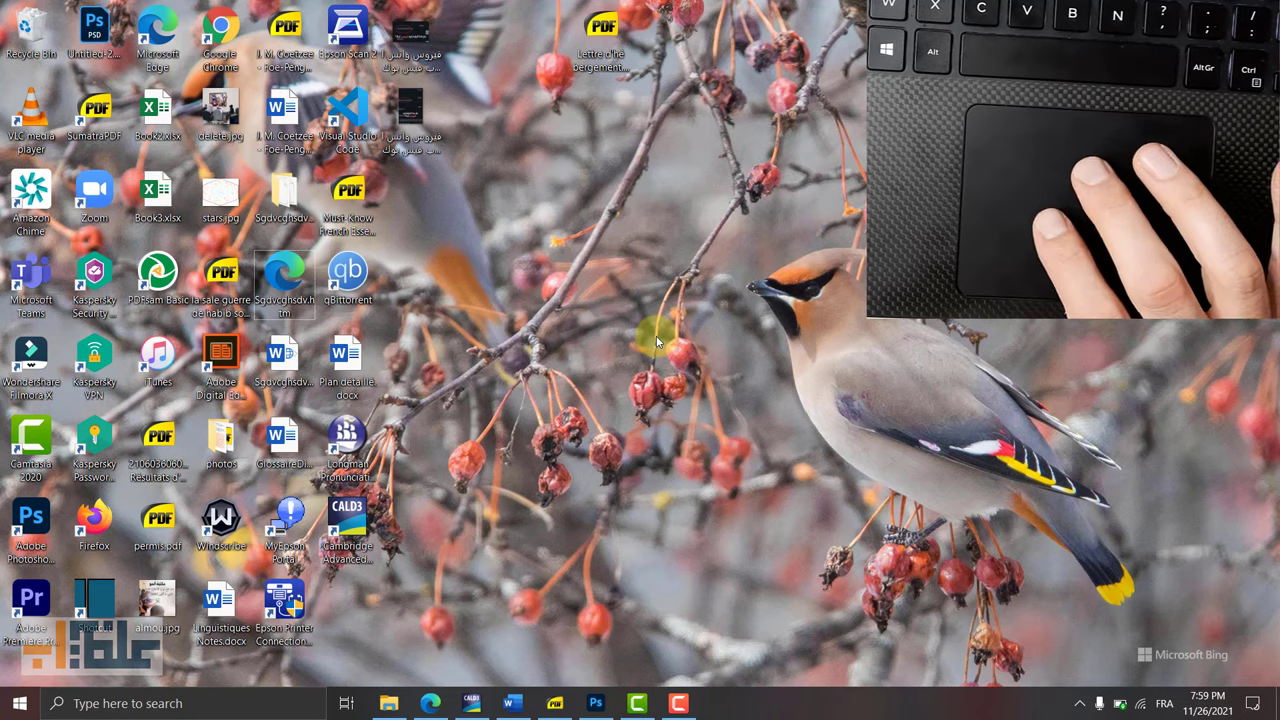
Step: Bring up the desktop's context menu at several empty spots, dismissing it each time
right_click(656, 342)
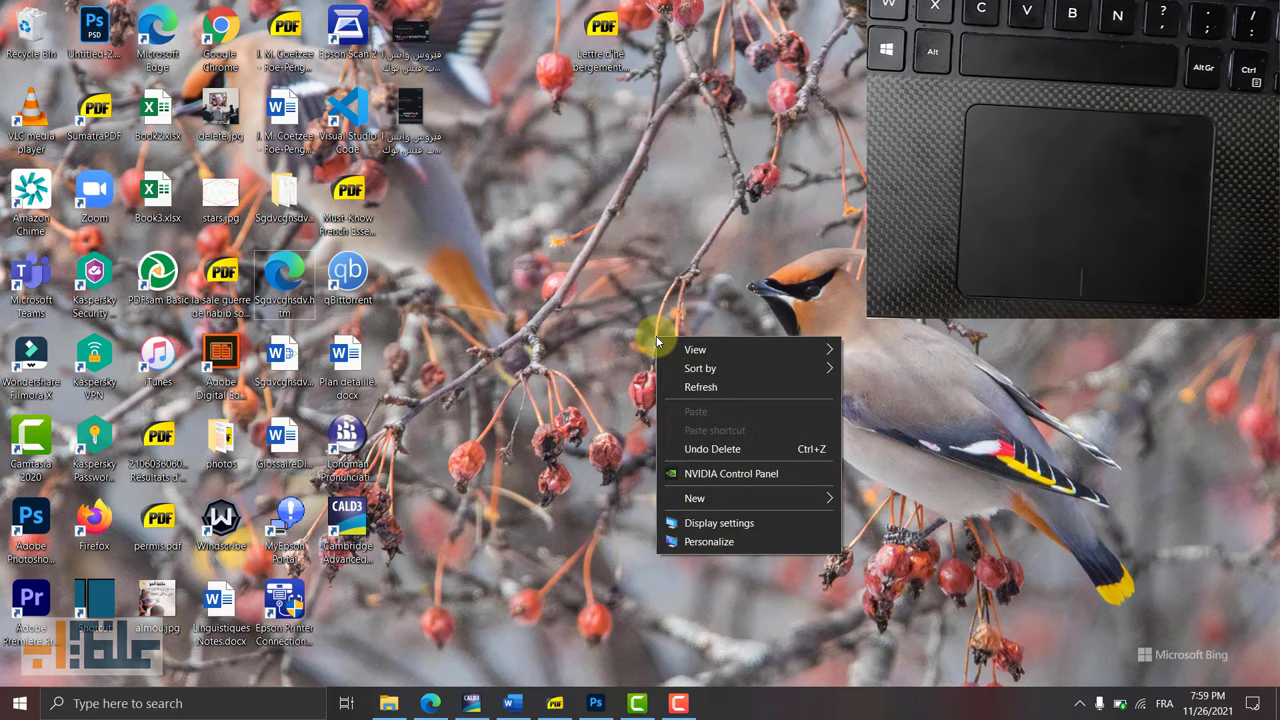
click(565, 366)
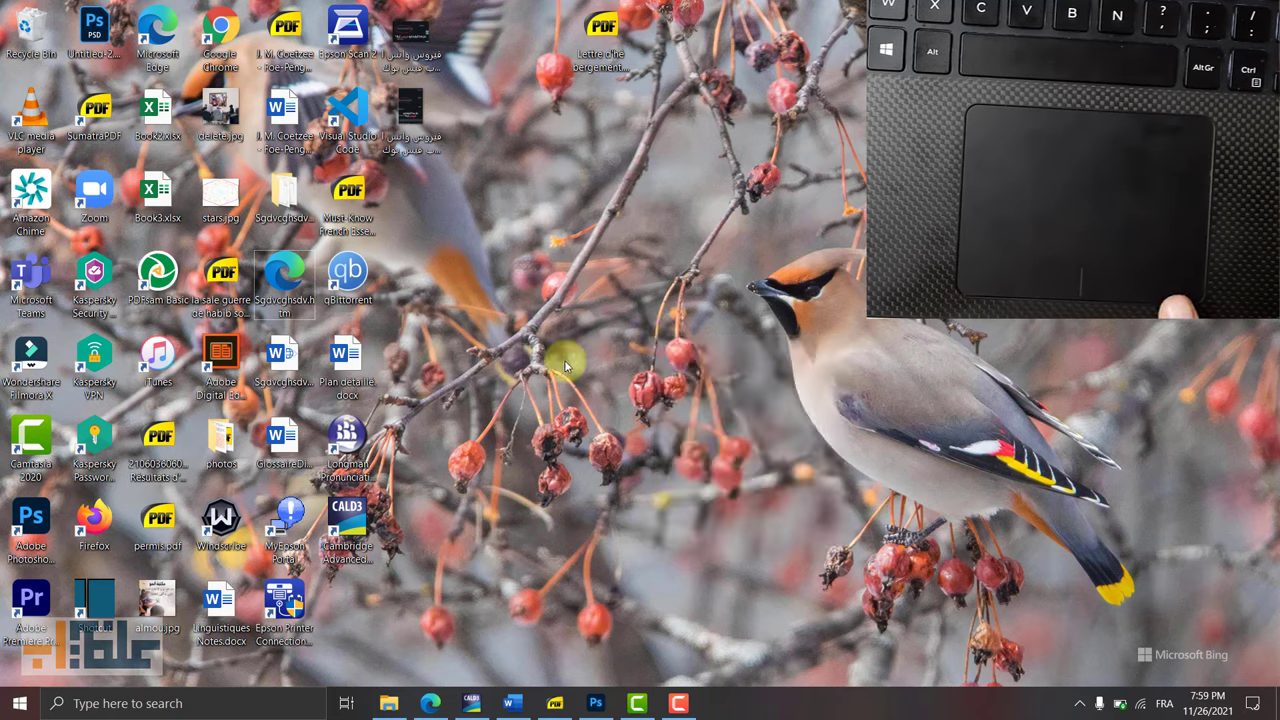
right_click(565, 366)
click(641, 281)
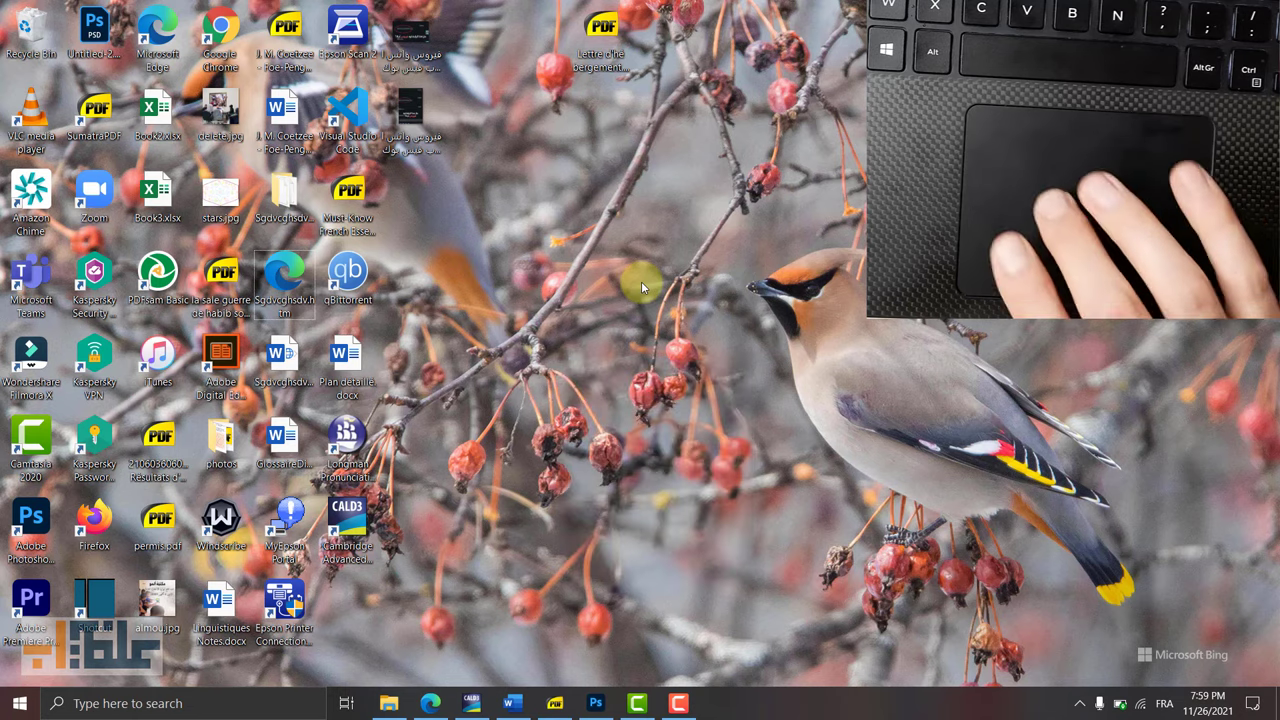
right_click(642, 283)
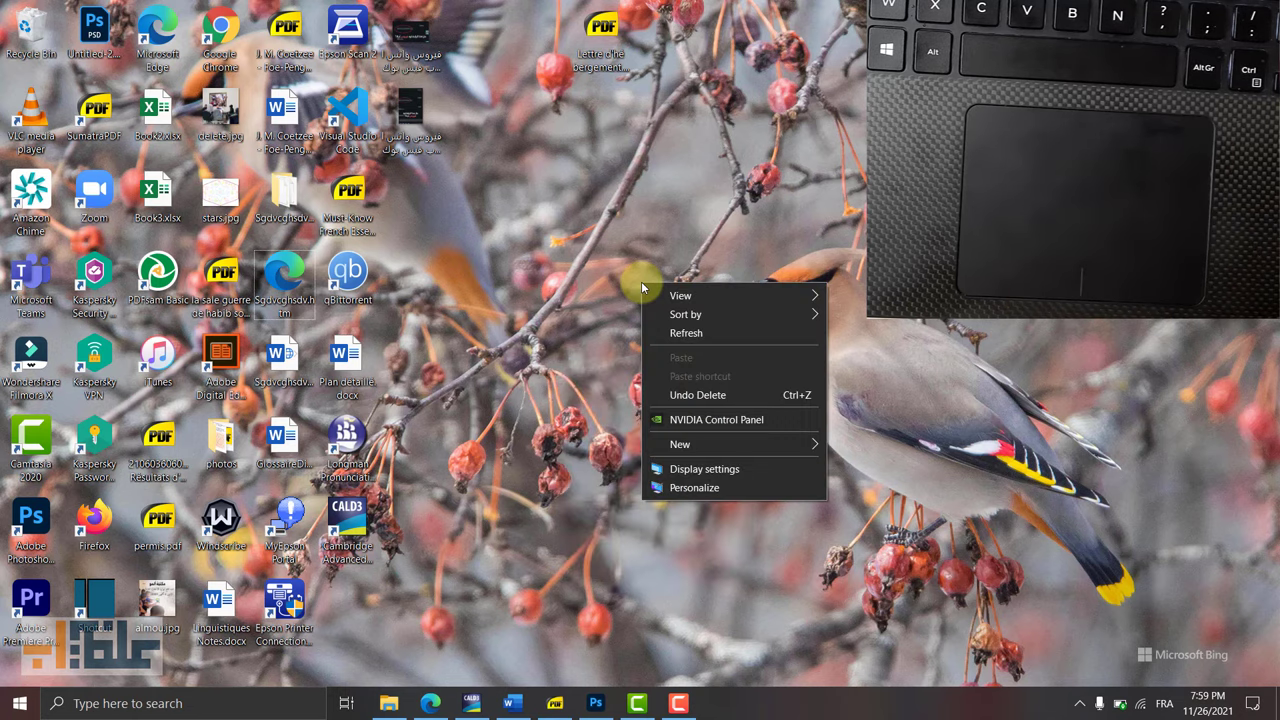
click(585, 303)
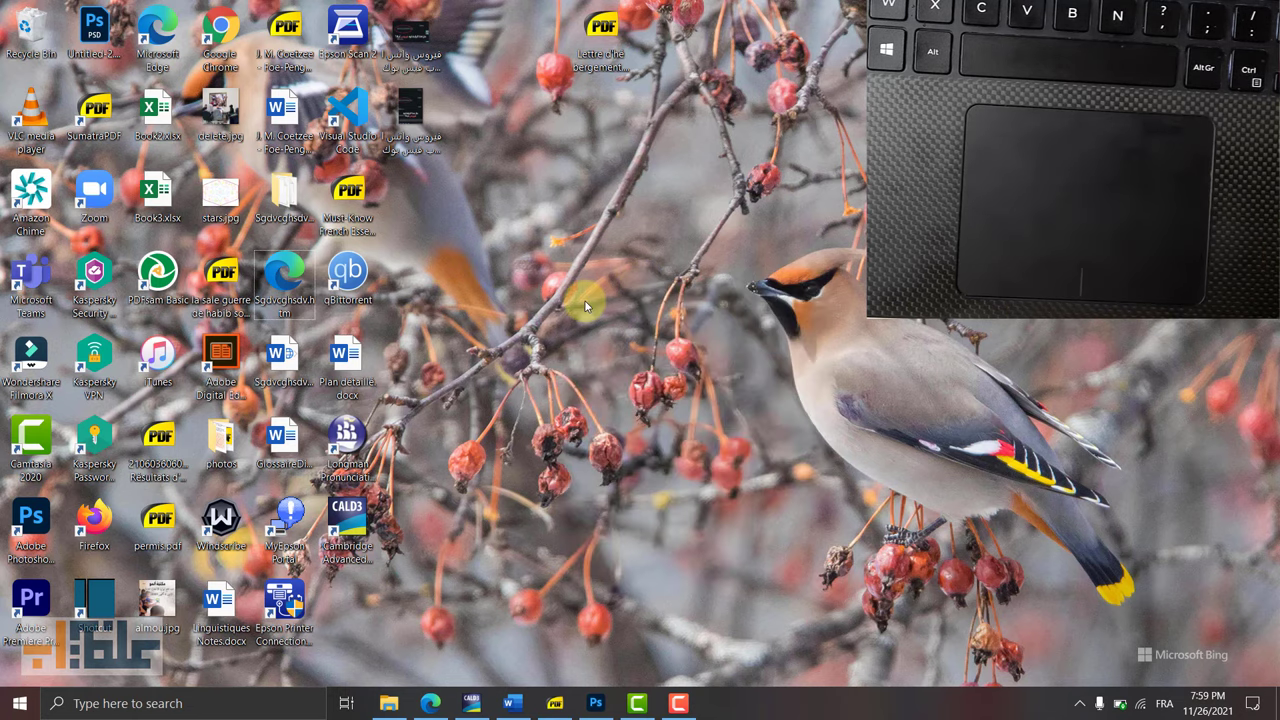
Step: Bring up Windows search and the action center over the desktop, closing each without choosing anything
key(super+s)
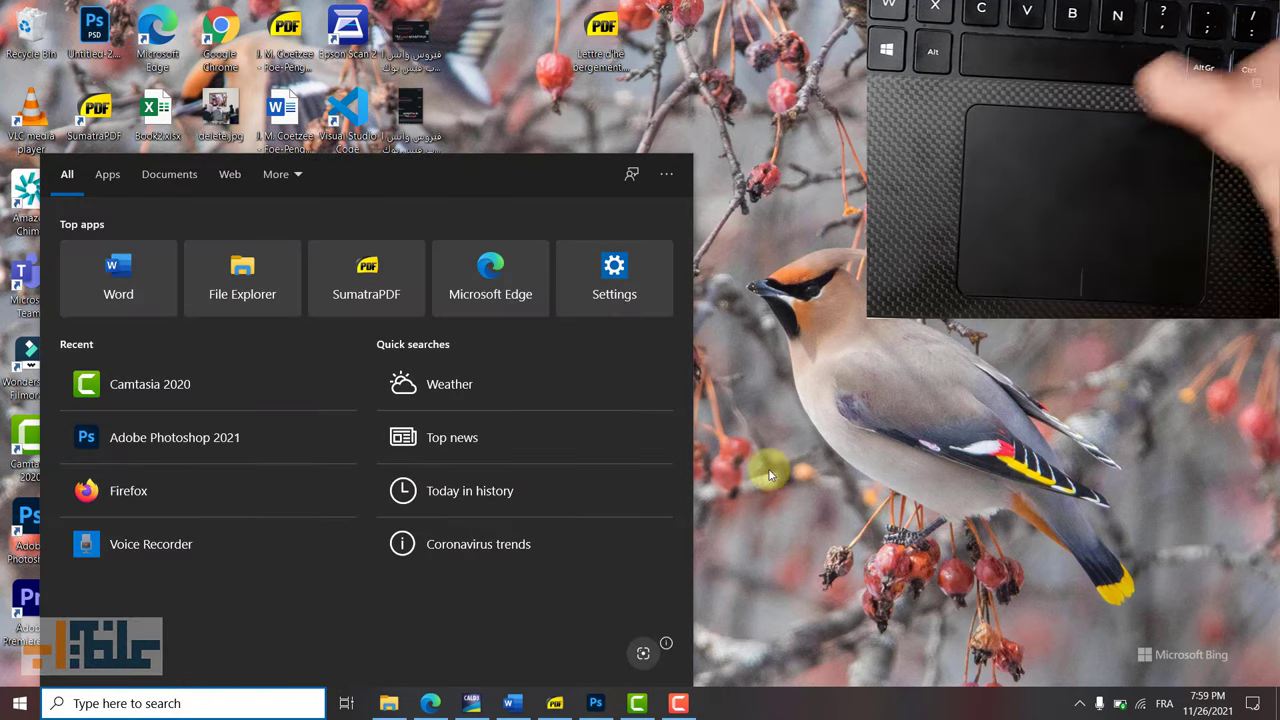
click(816, 441)
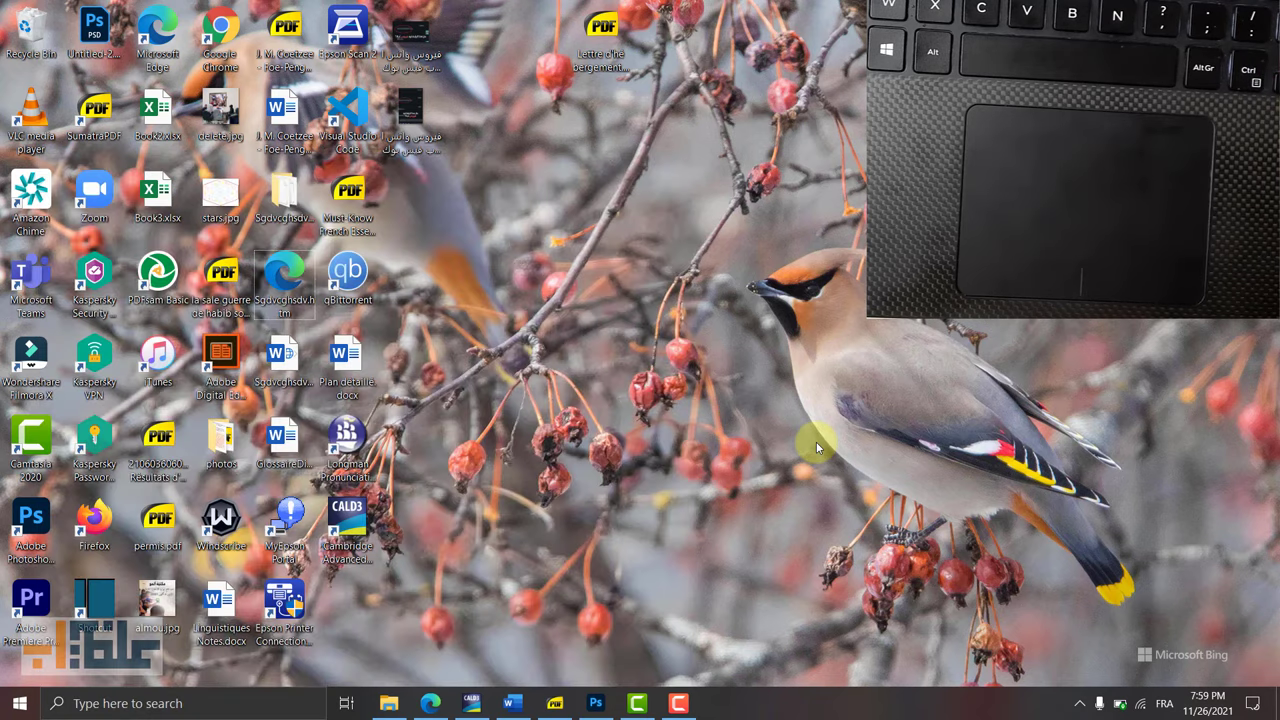
key(super+a)
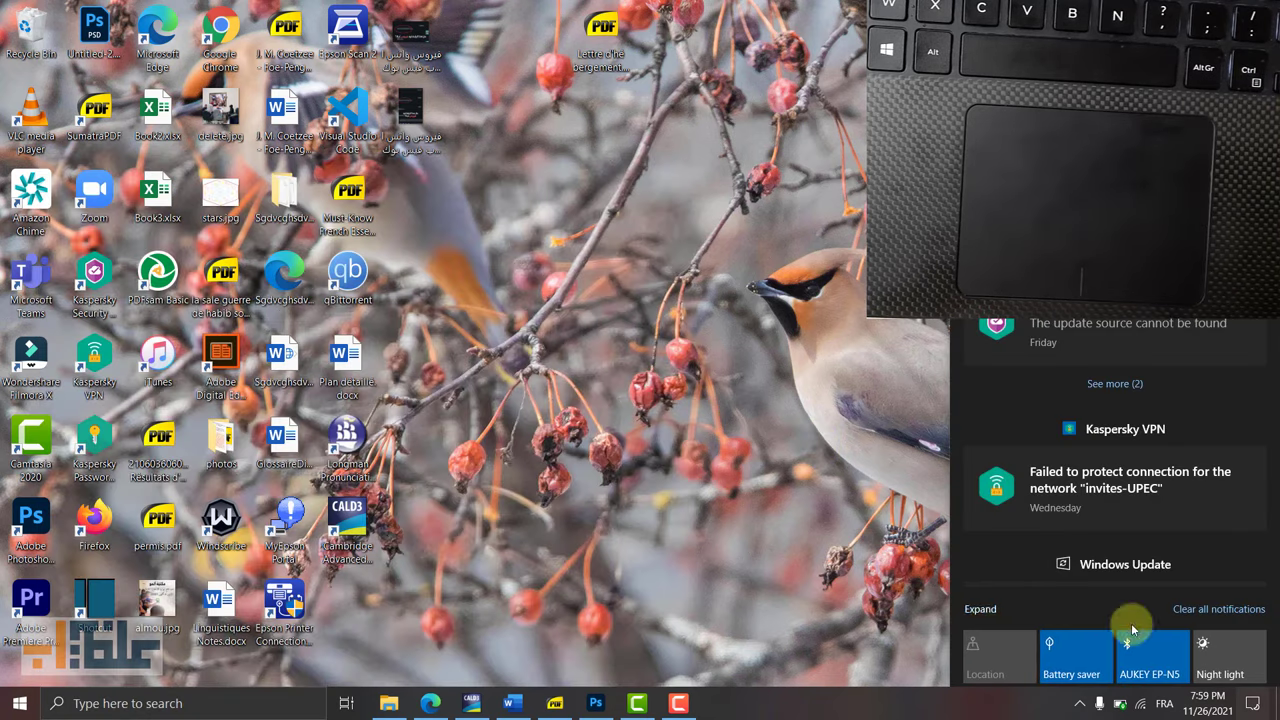
click(669, 361)
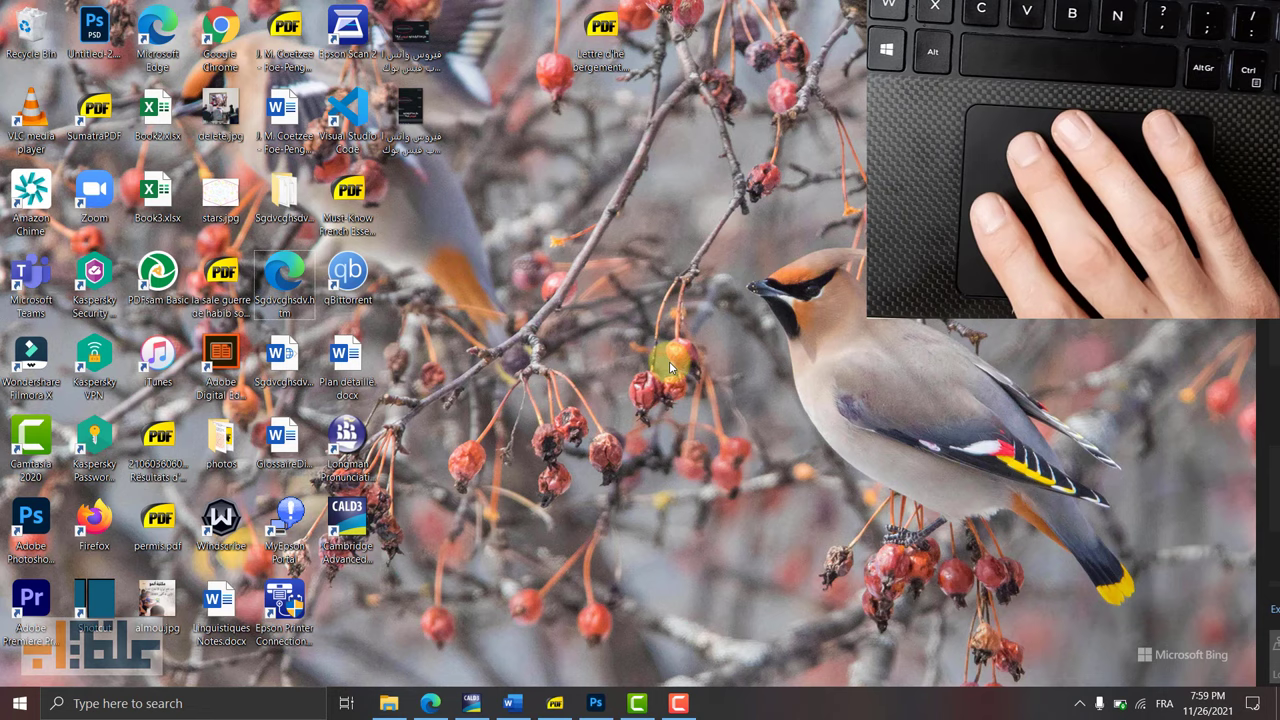
Step: Show the hidden notification-area icons, try the action center, and return to the empty desktop
click(1086, 708)
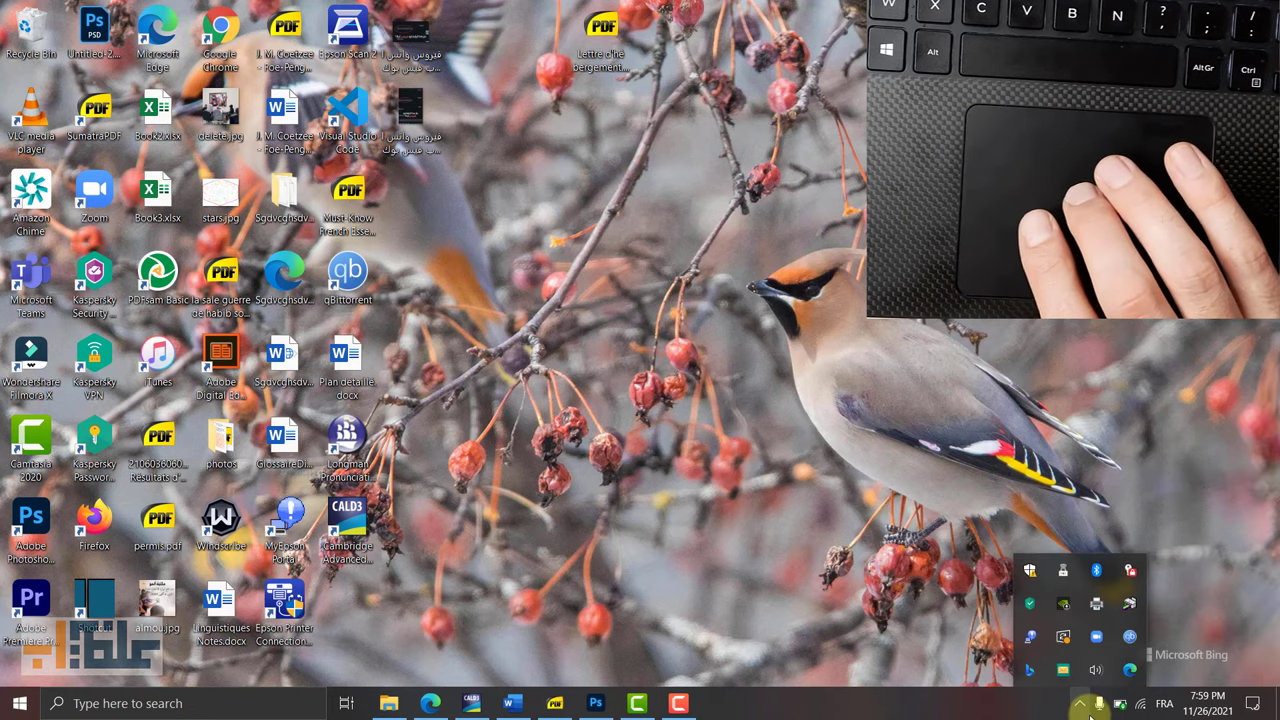
click(1262, 709)
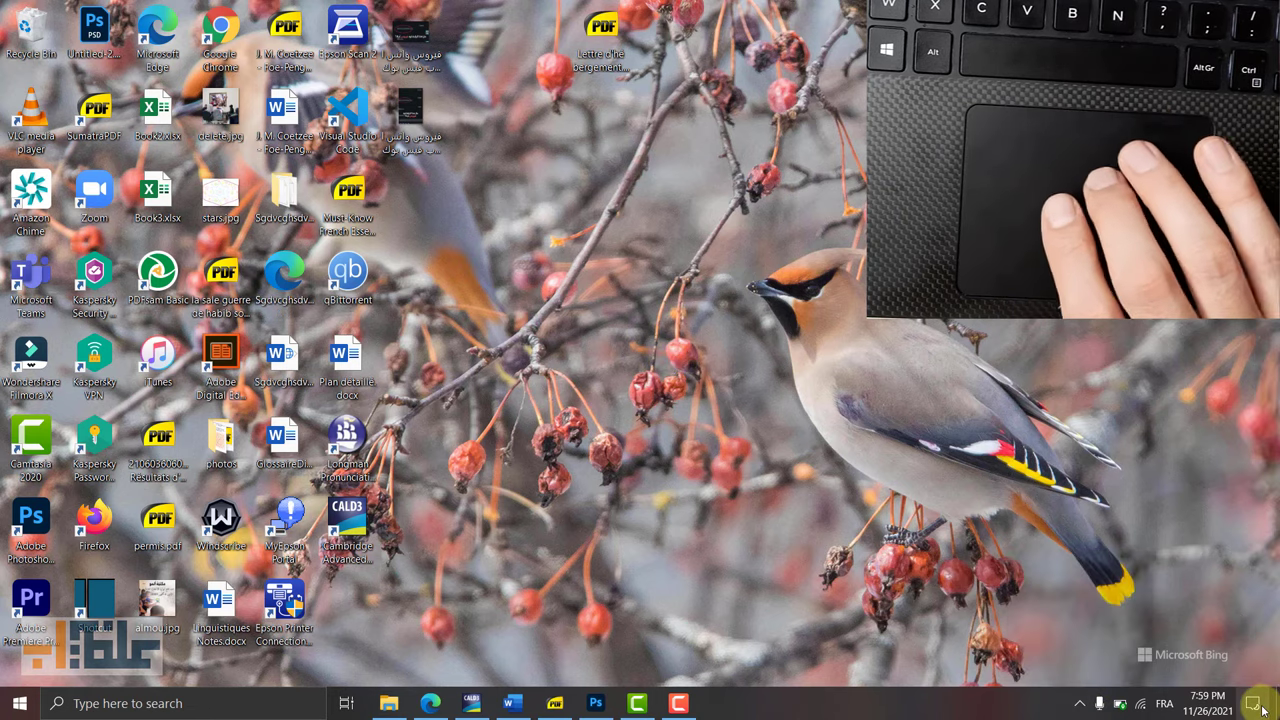
click(676, 340)
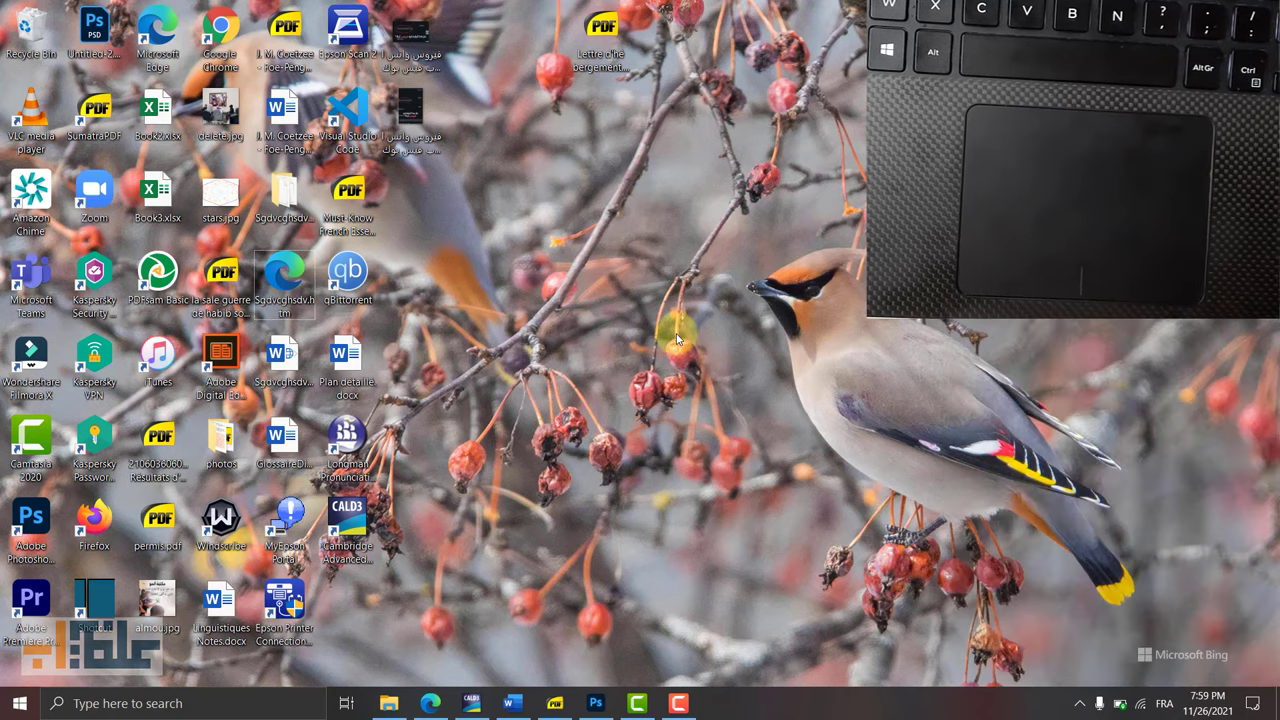
Step: Switch to Melville-Forster.docx in Word and bring up the context menu on "every", "Folding" and "guise", dismissing it each time
click(511, 704)
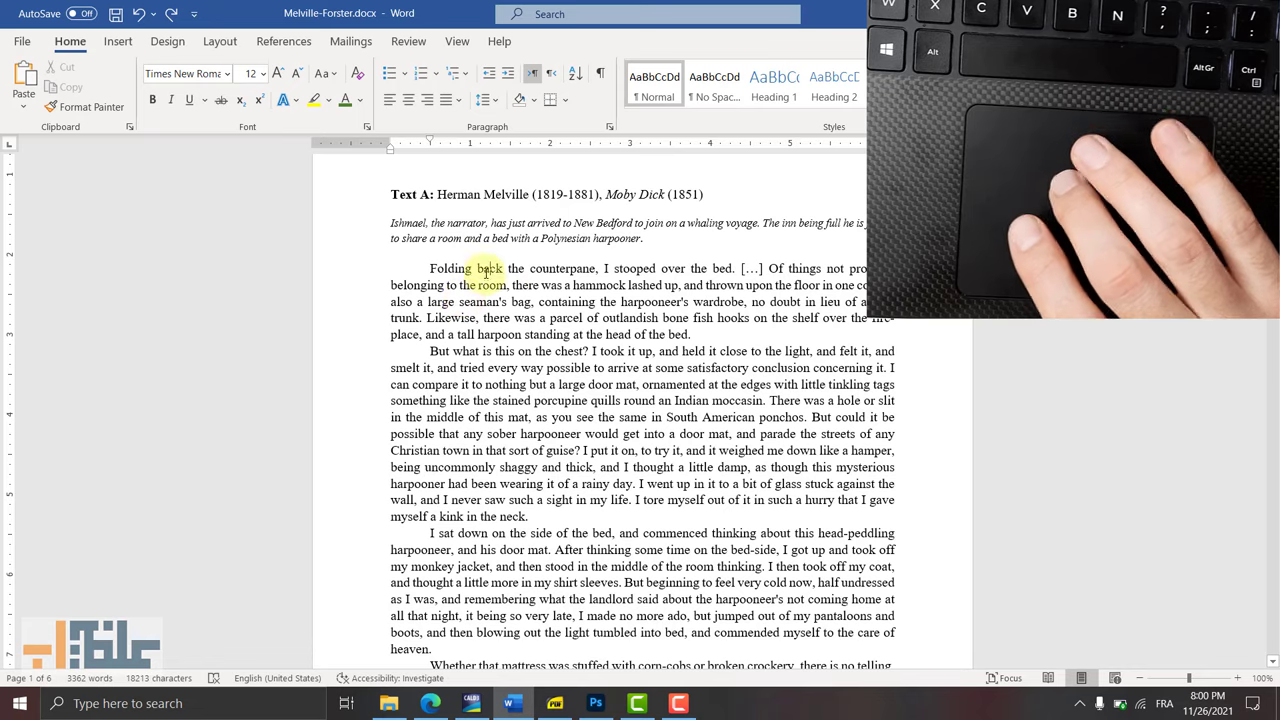
click(488, 267)
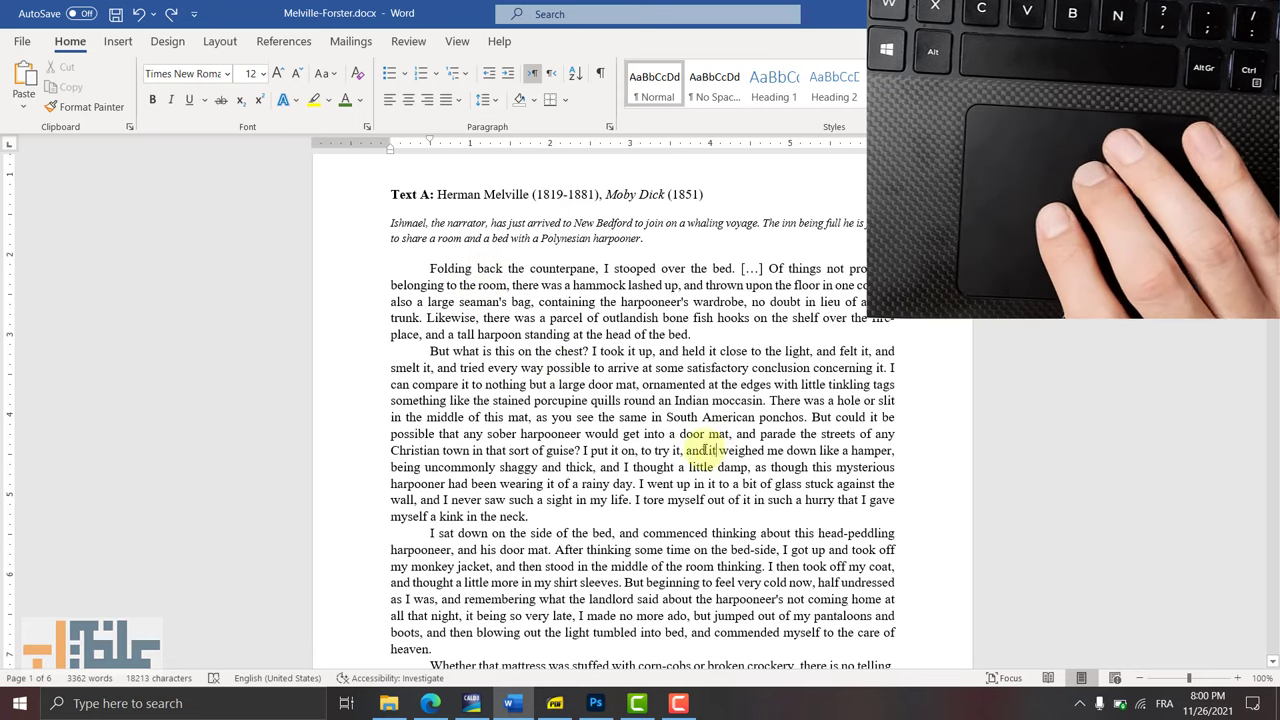
right_click(502, 374)
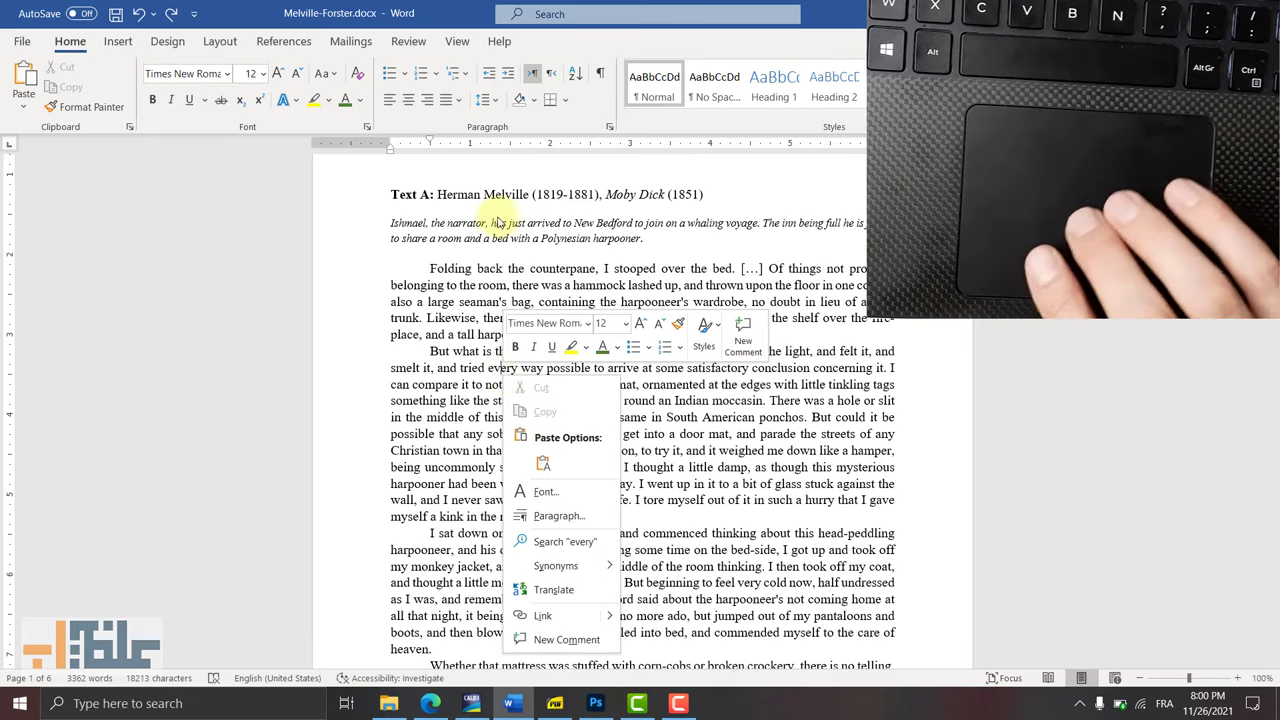
click(455, 268)
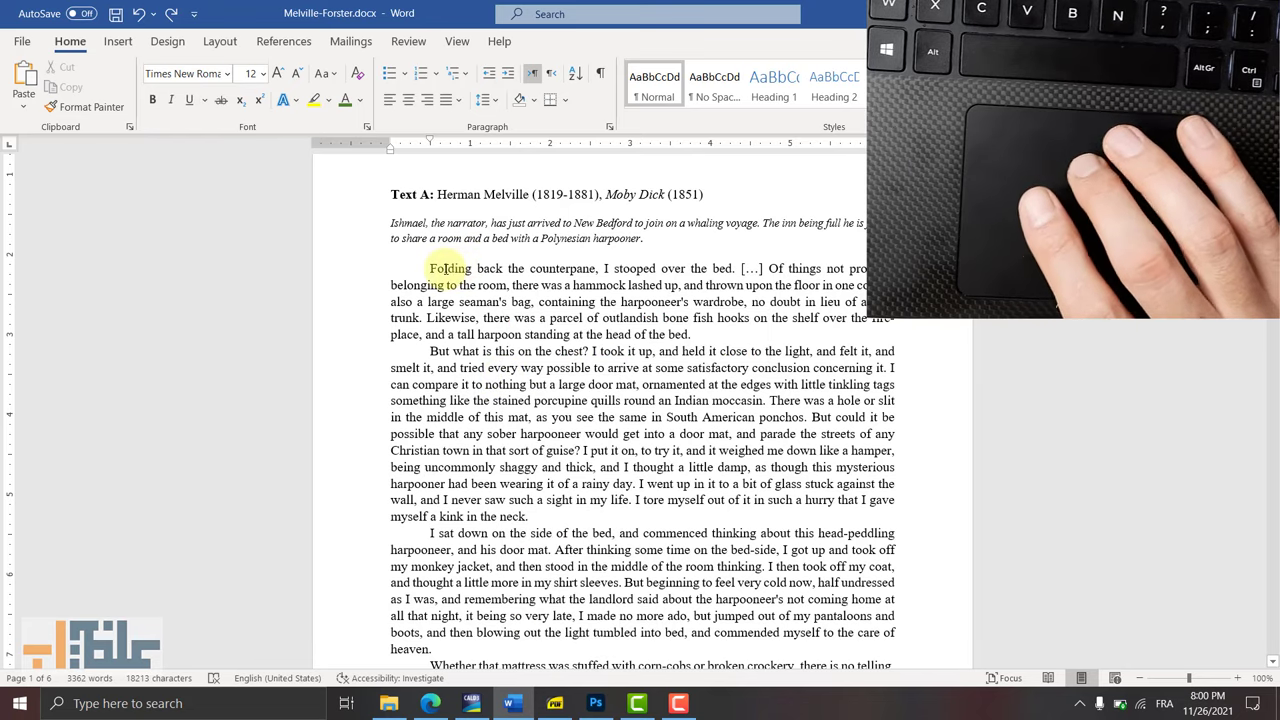
right_click(444, 268)
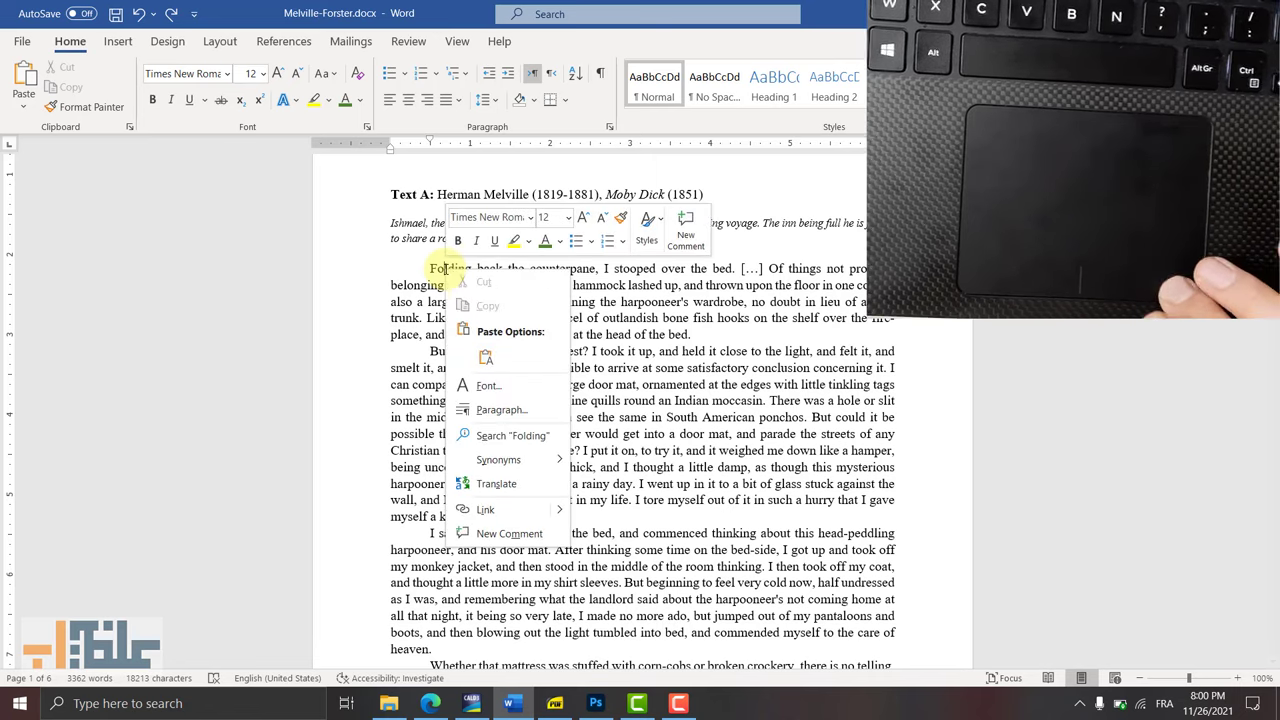
click(444, 270)
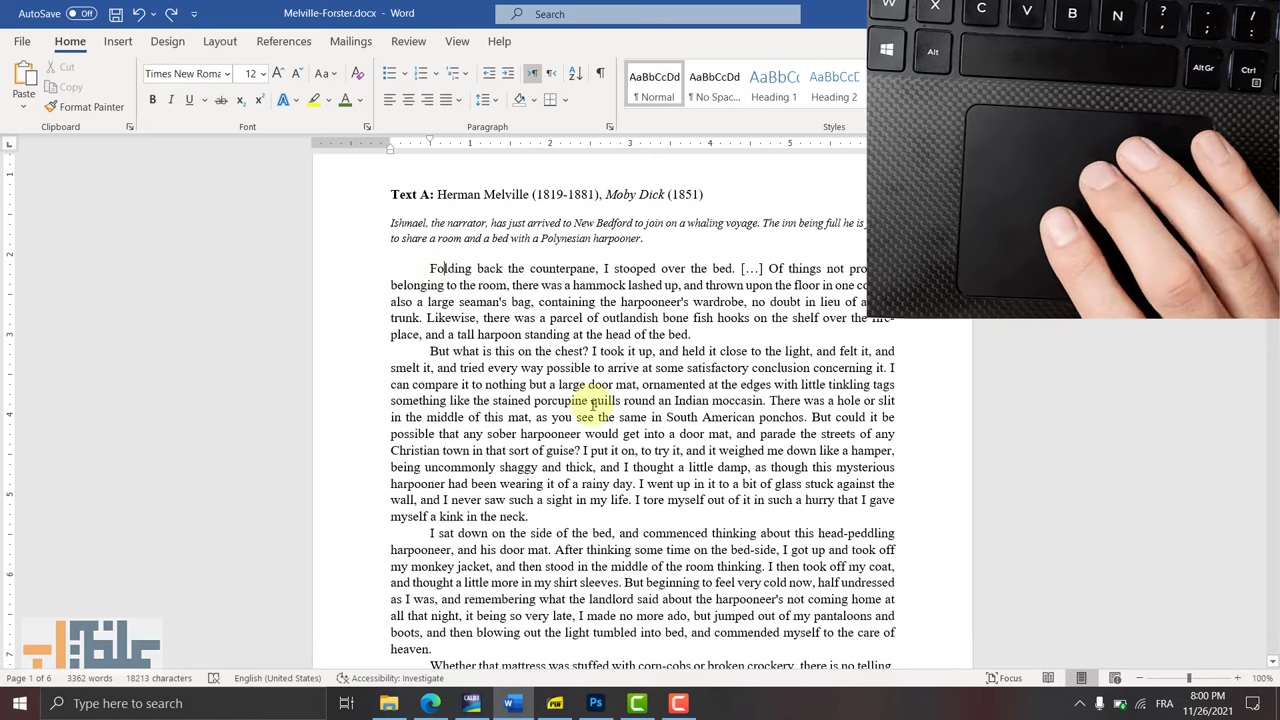
right_click(561, 451)
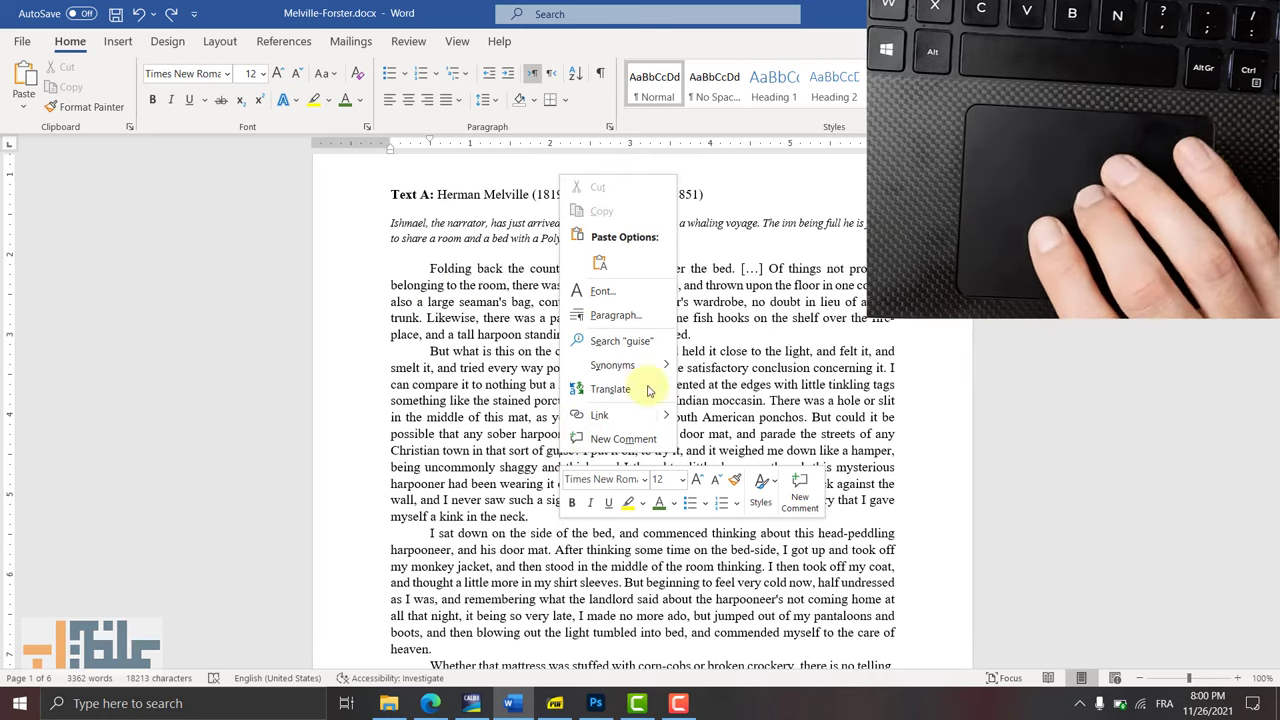
click(765, 405)
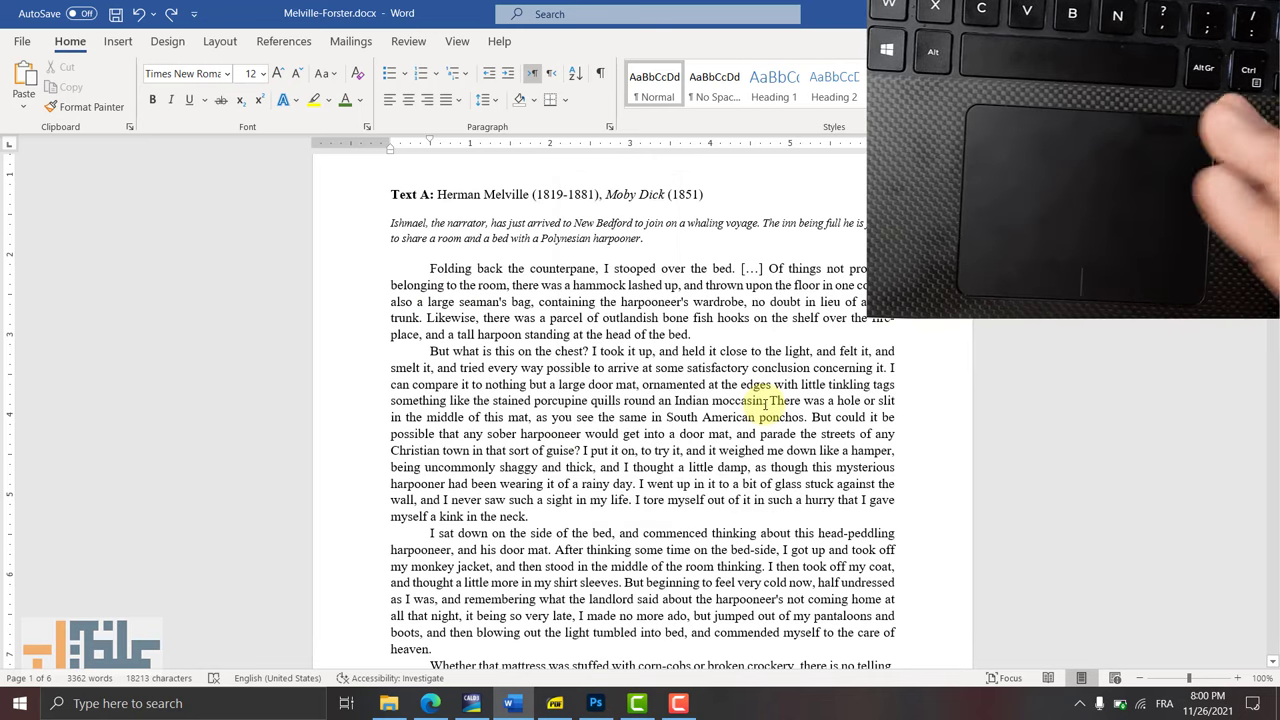
Step: Bring up Windows search and the action center over the Word document, closing each one
key(super+s)
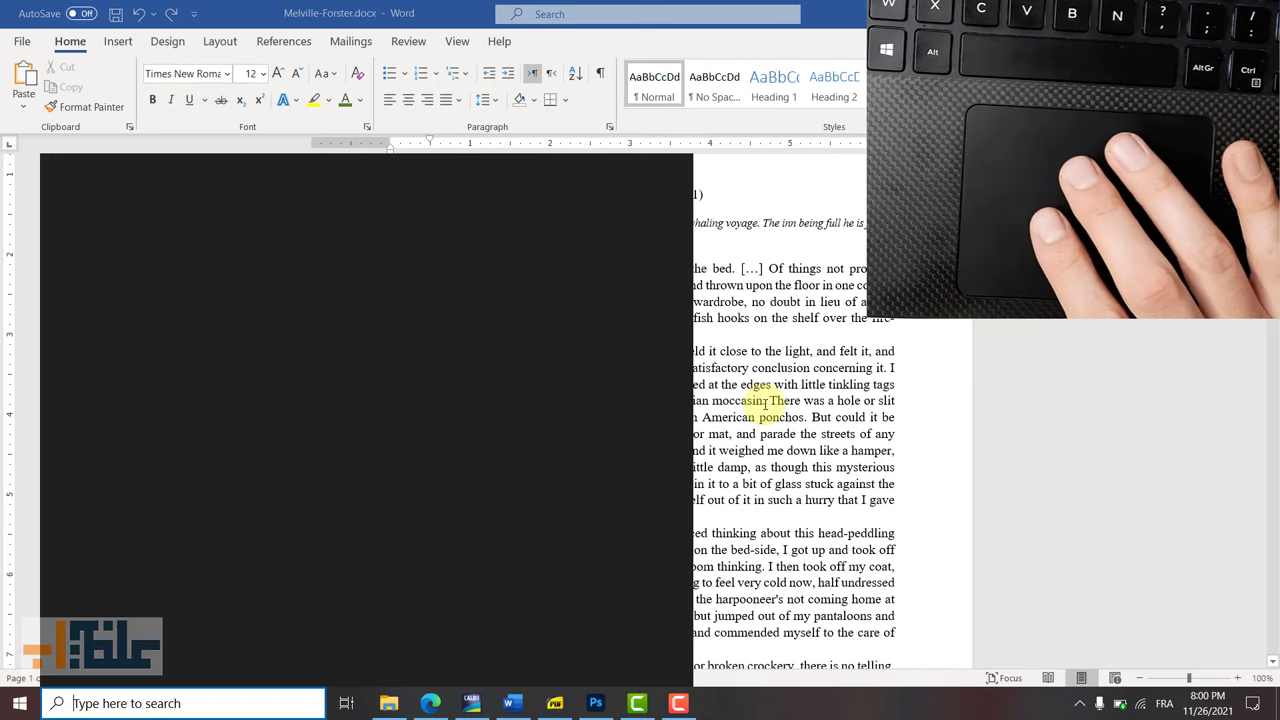
key(Escape)
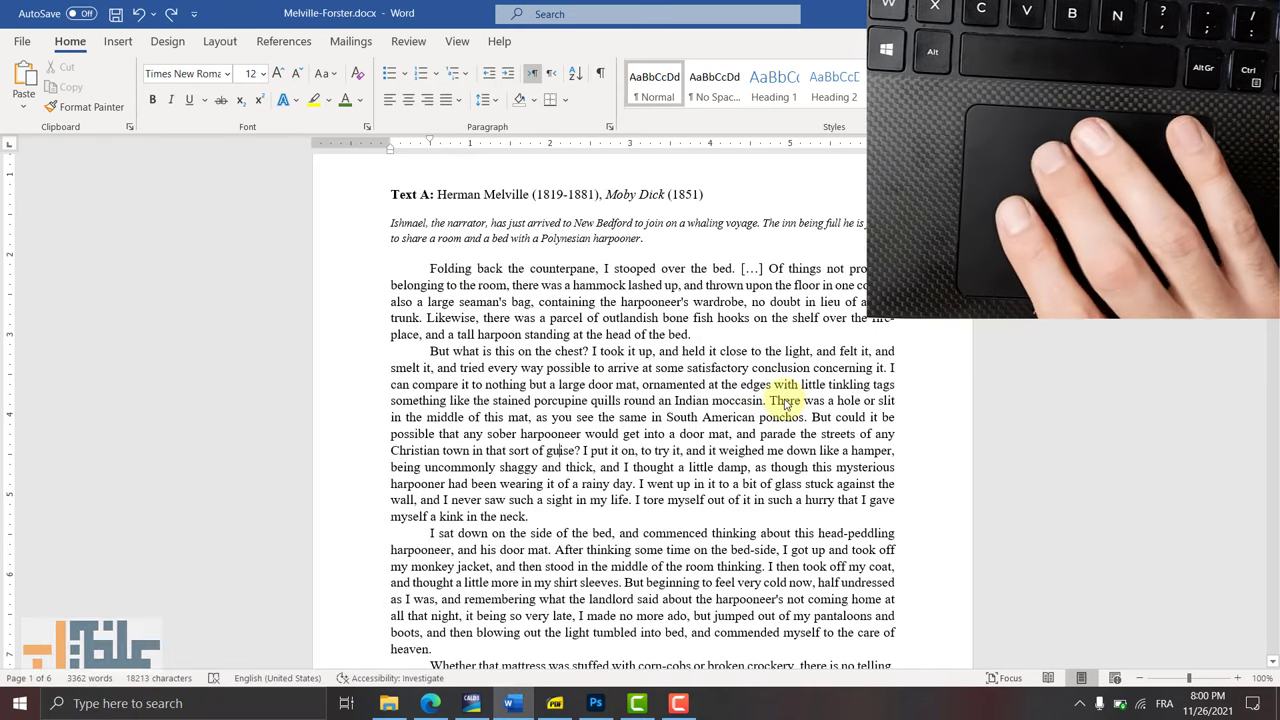
key(super+a)
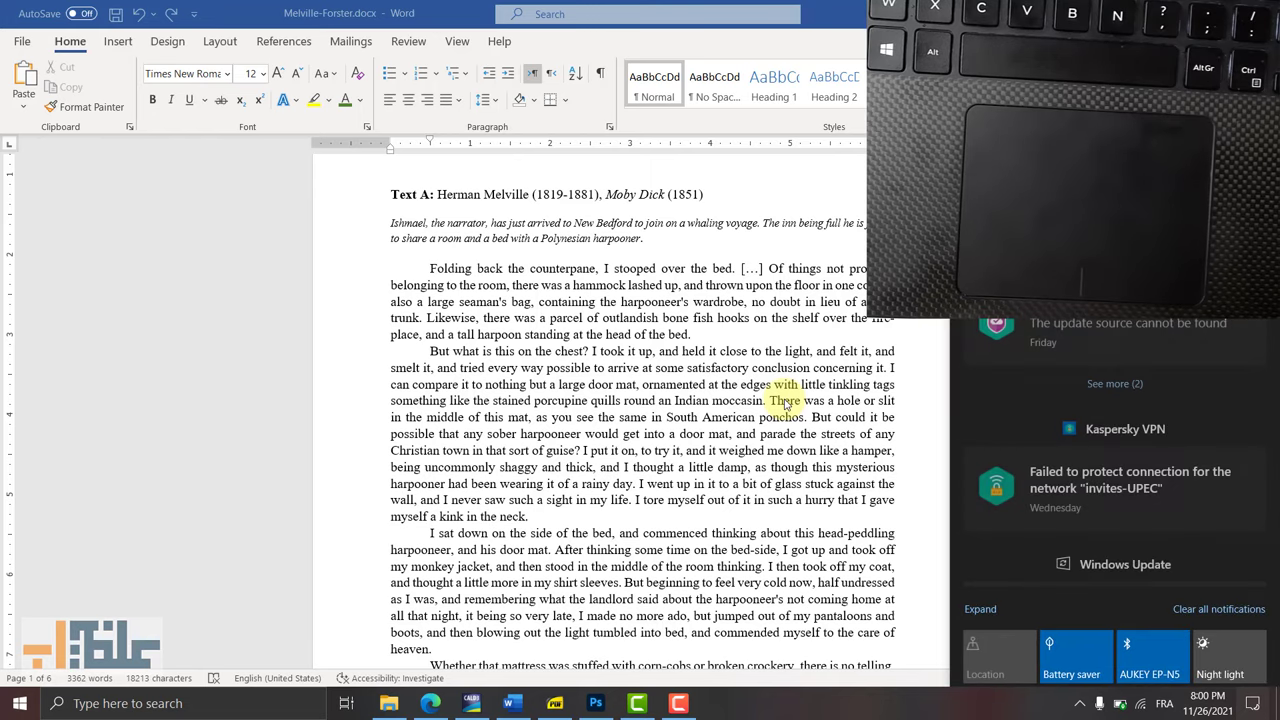
click(828, 421)
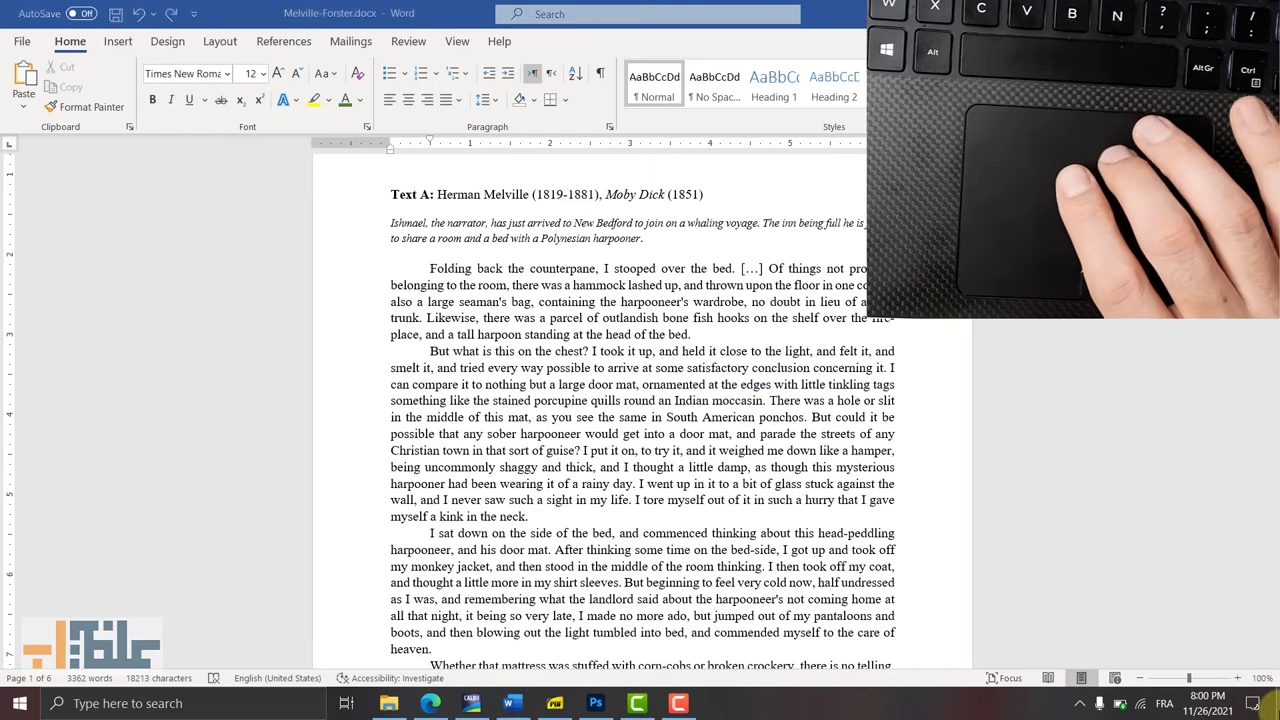
Step: Minimize all windows to show the desktop and restore the Word document
key(super+d)
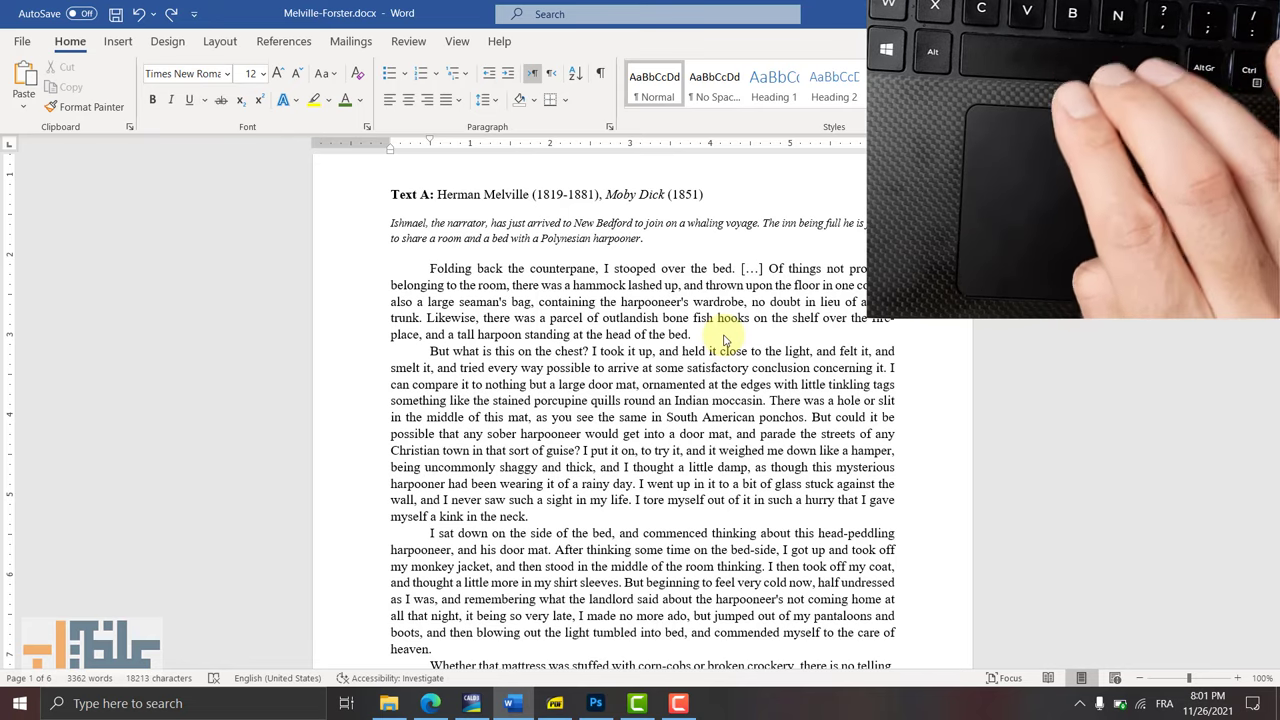
key(super+d)
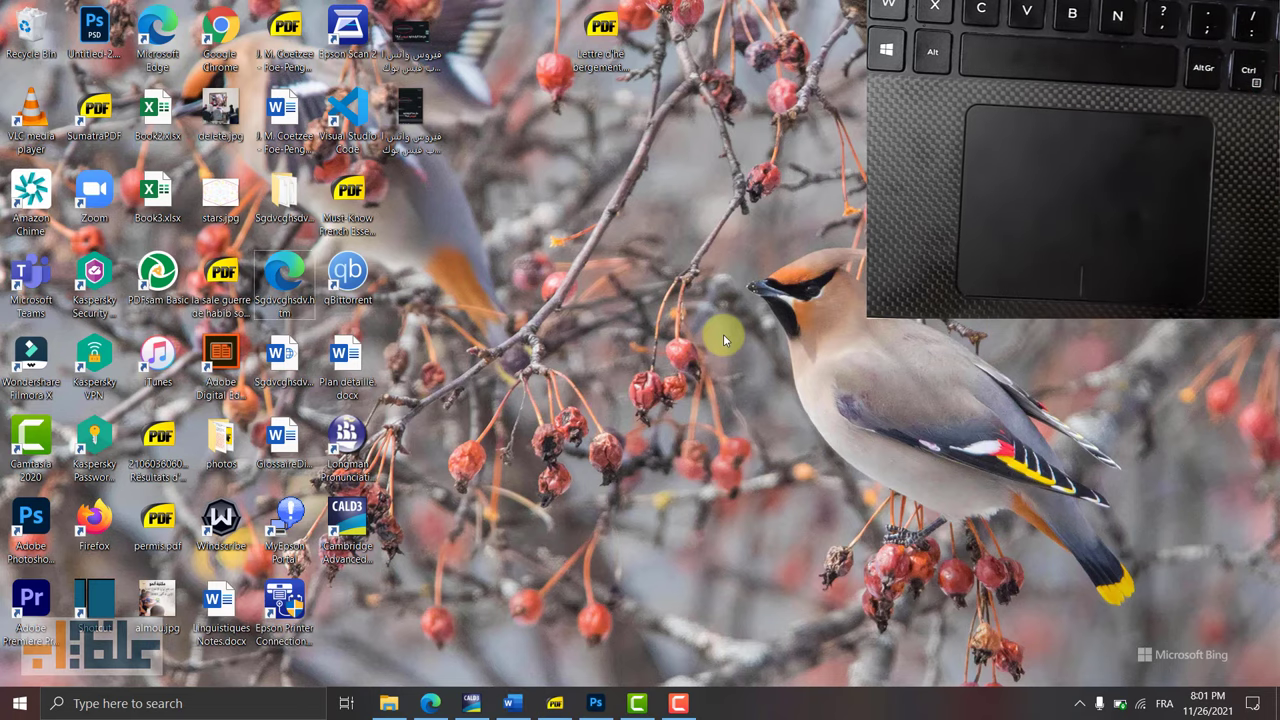
key(super+d)
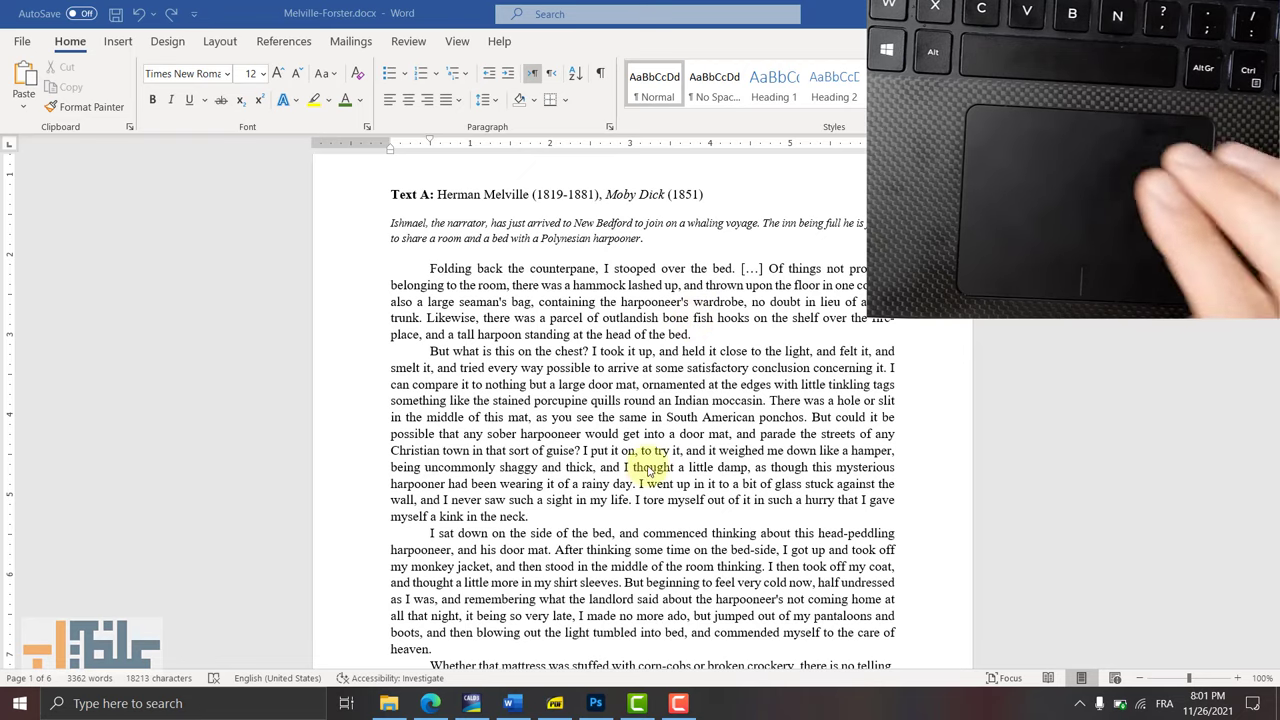
Step: Switch to the Wikipedia page in Microsoft Edge and alternate repeatedly between the desktop and the restored page
click(432, 704)
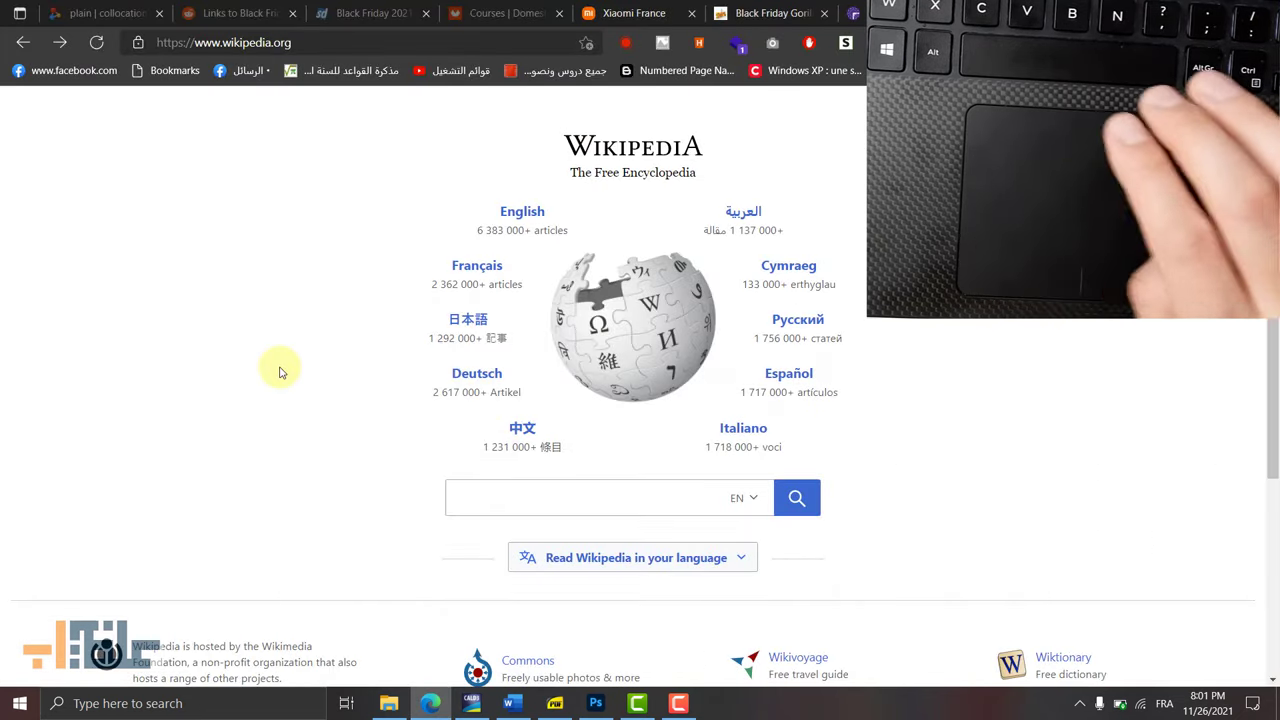
key(super+d)
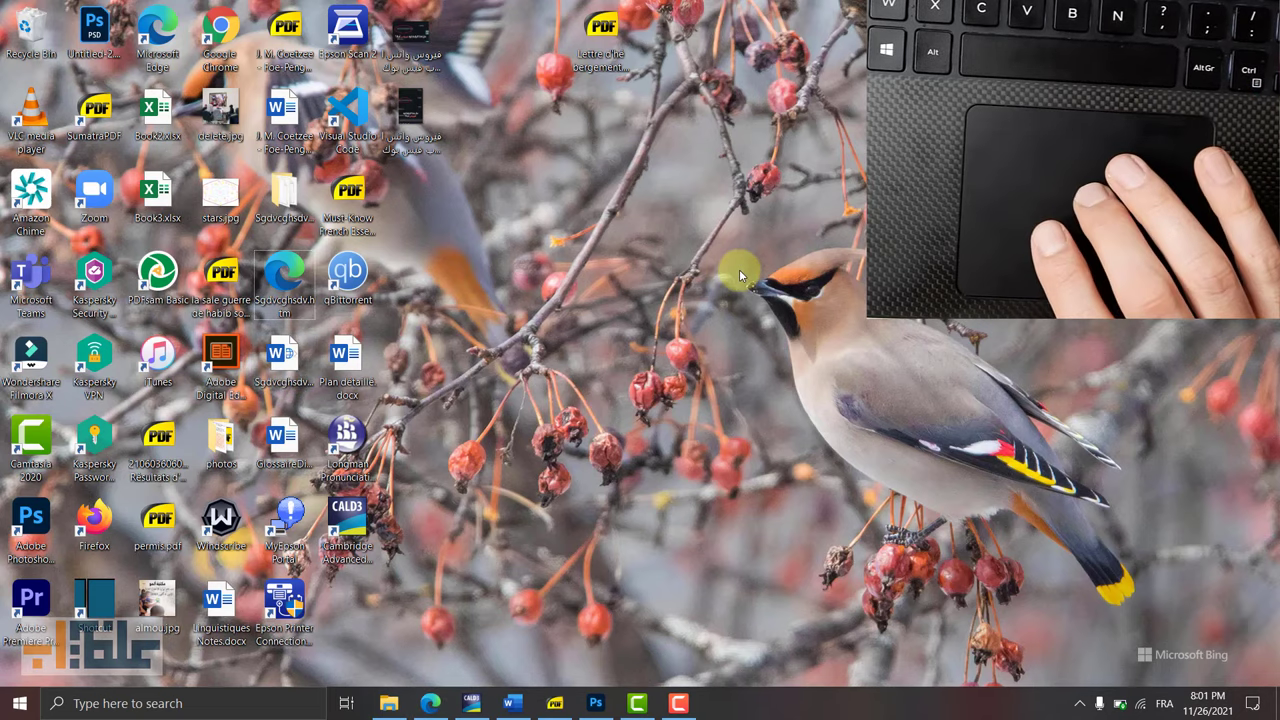
key(super+d)
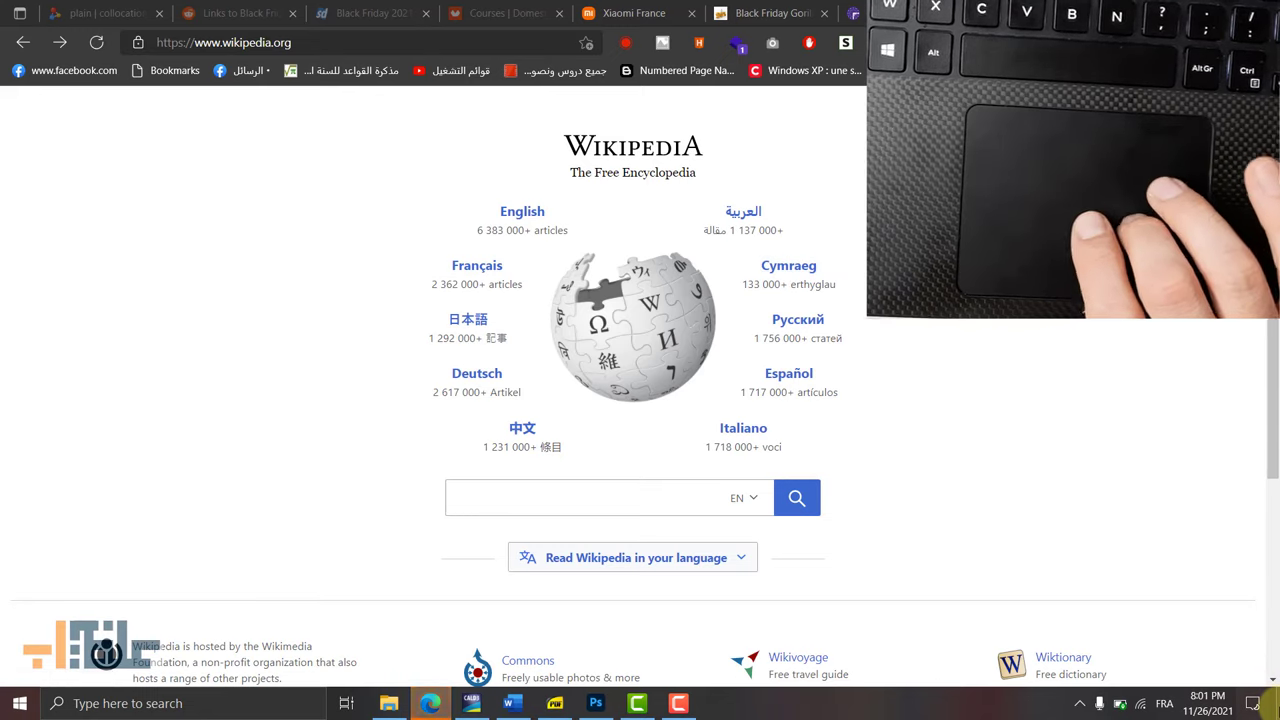
click(1268, 700)
click(1268, 700)
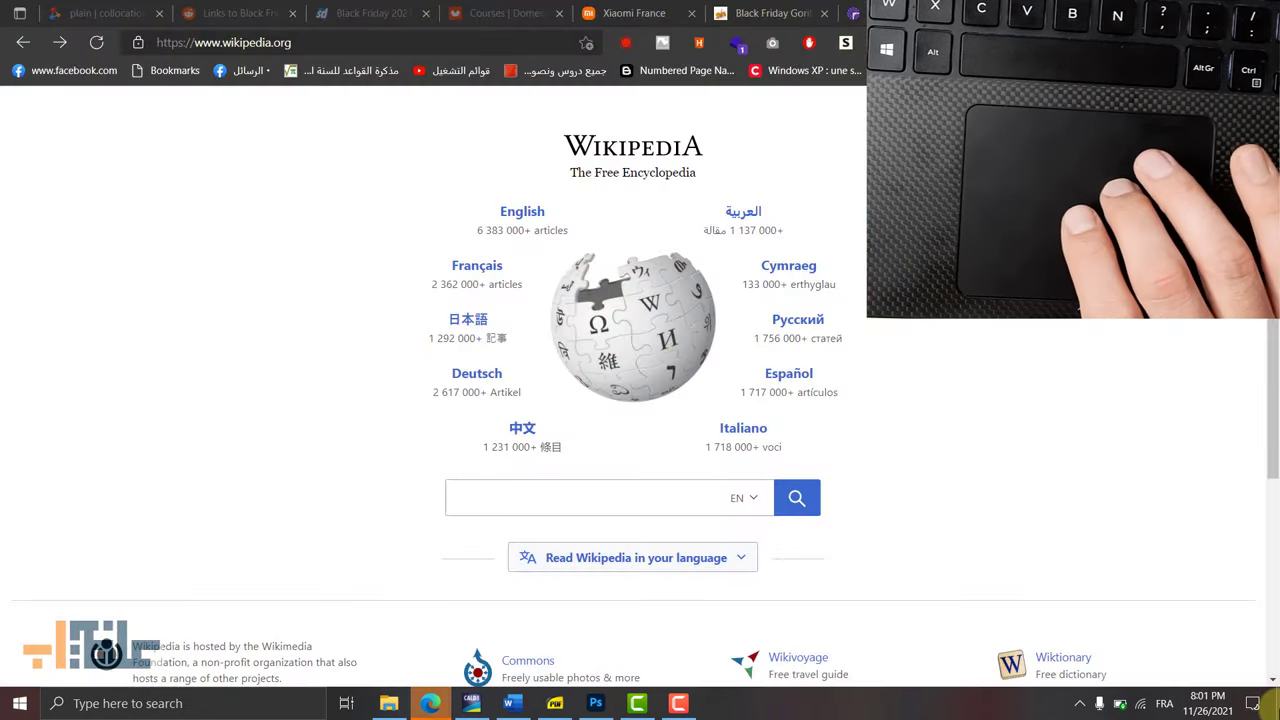
click(1268, 700)
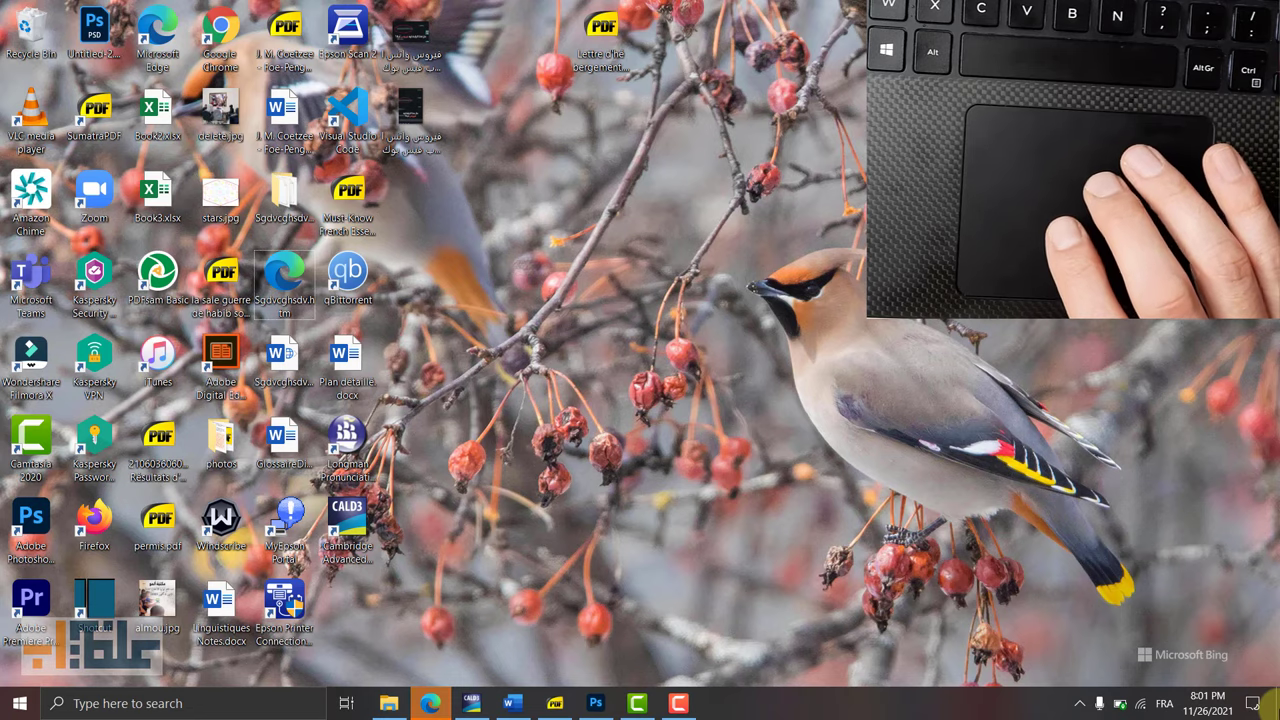
click(1268, 700)
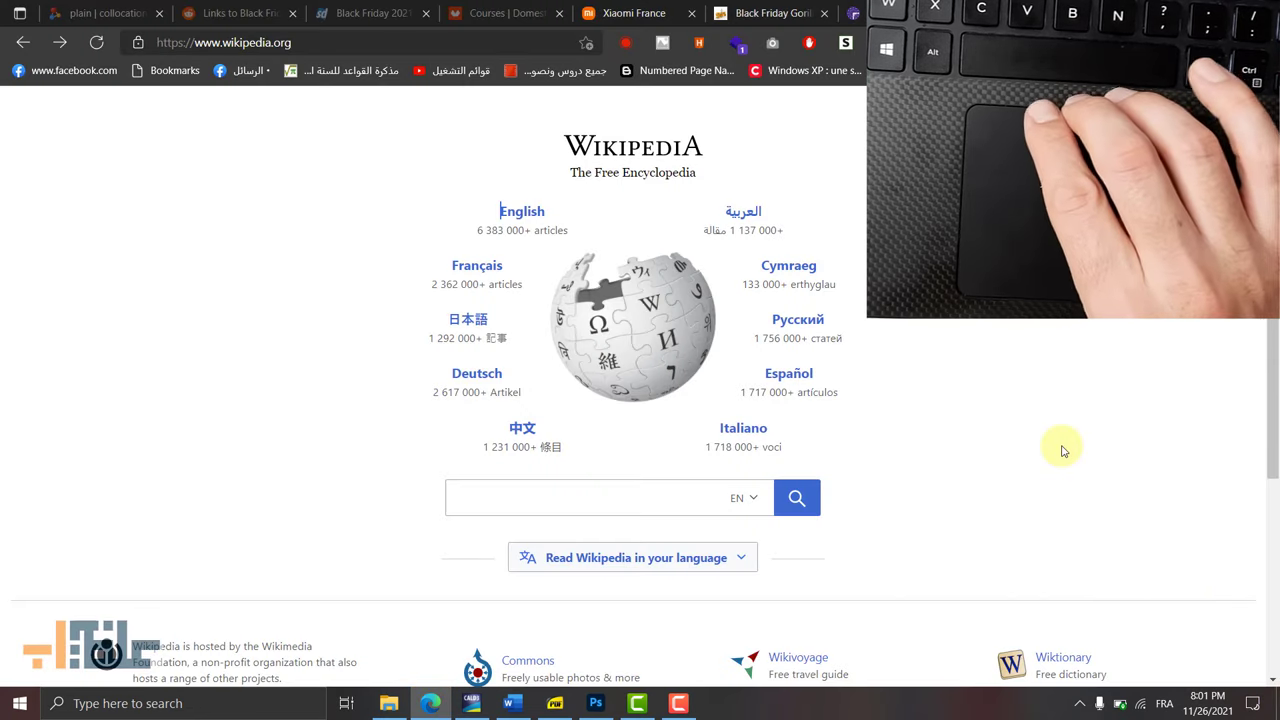
Step: Show the desktop and restore the open windows several more times, finishing on the desktop
scroll(1063, 469, up, 1)
key(super+d)
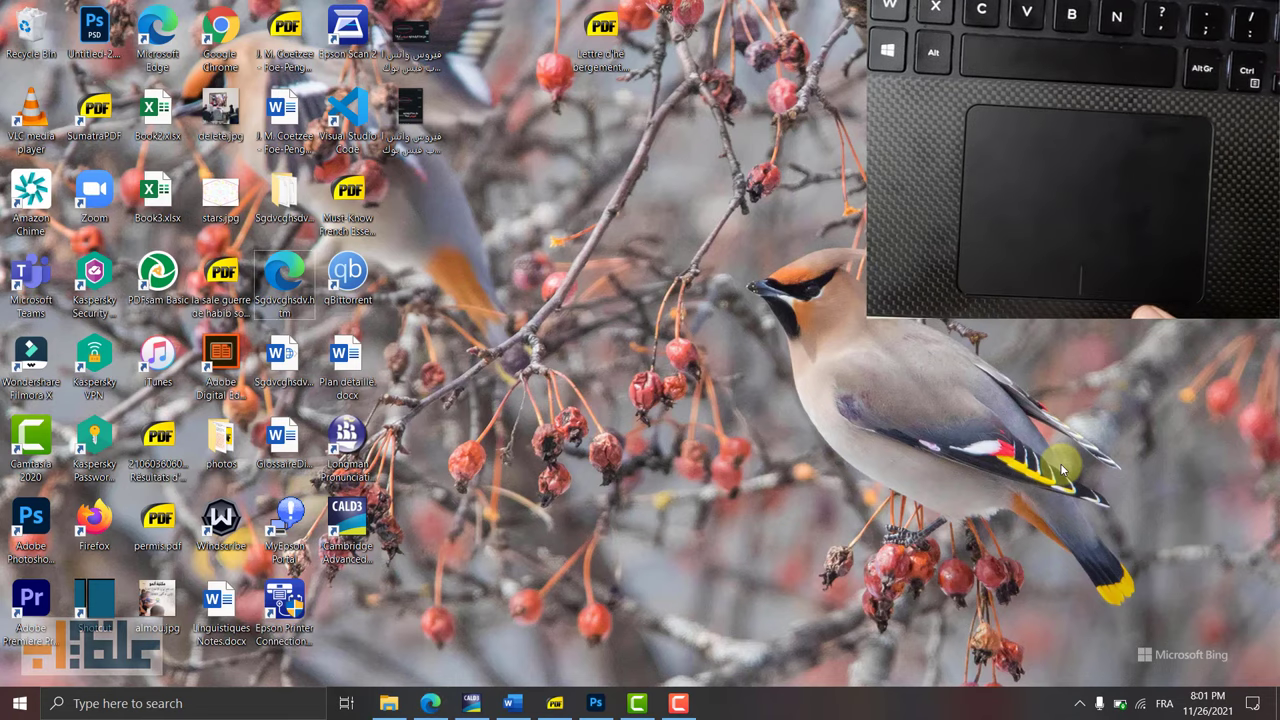
key(super+d)
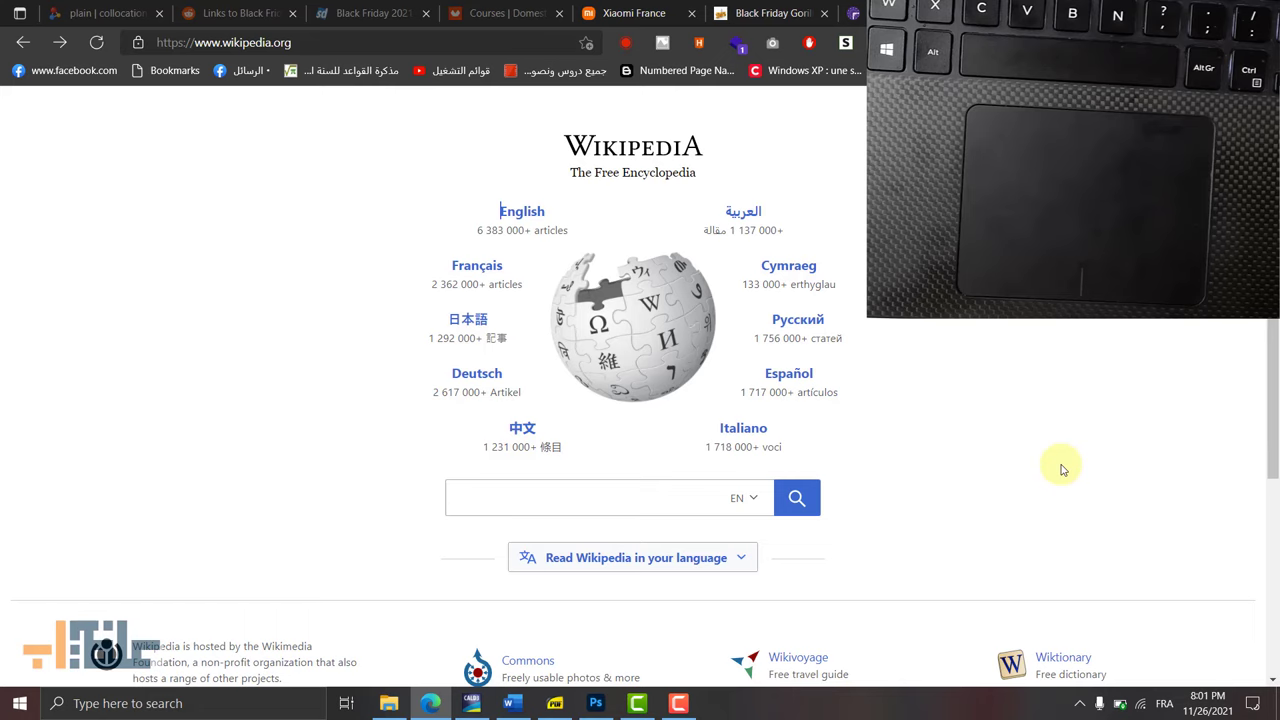
key(super+d)
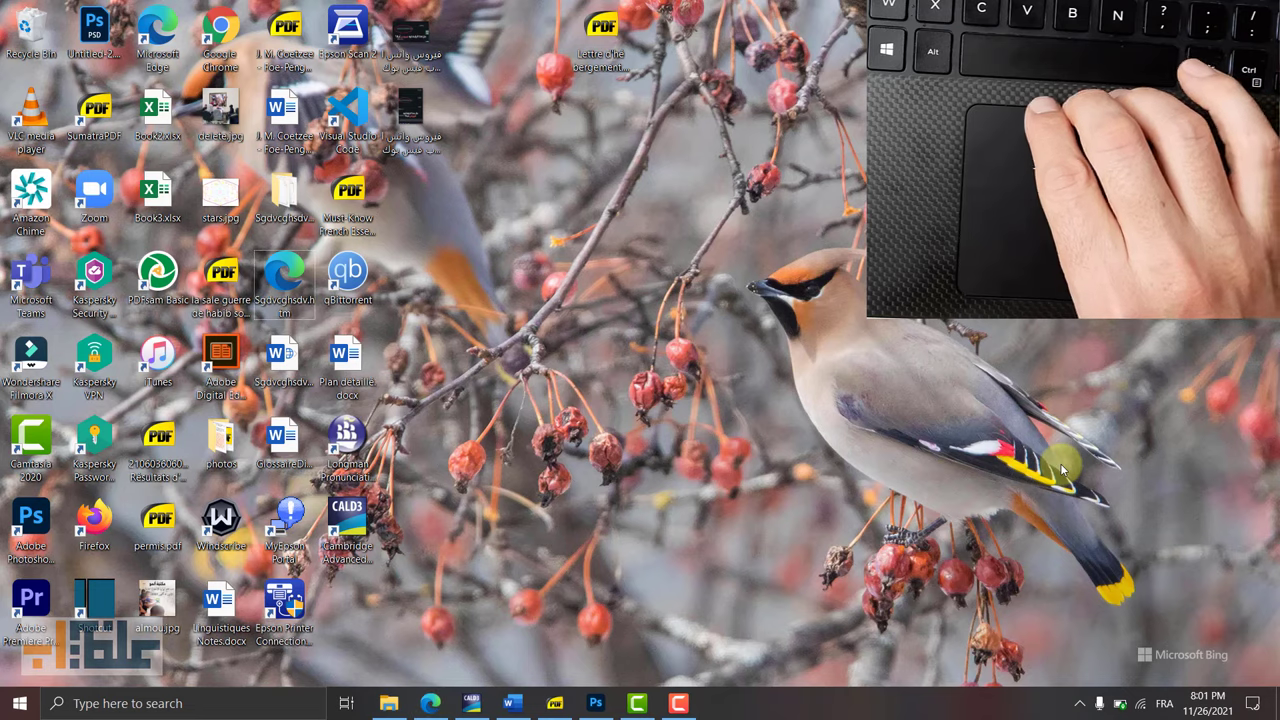
key(super+d)
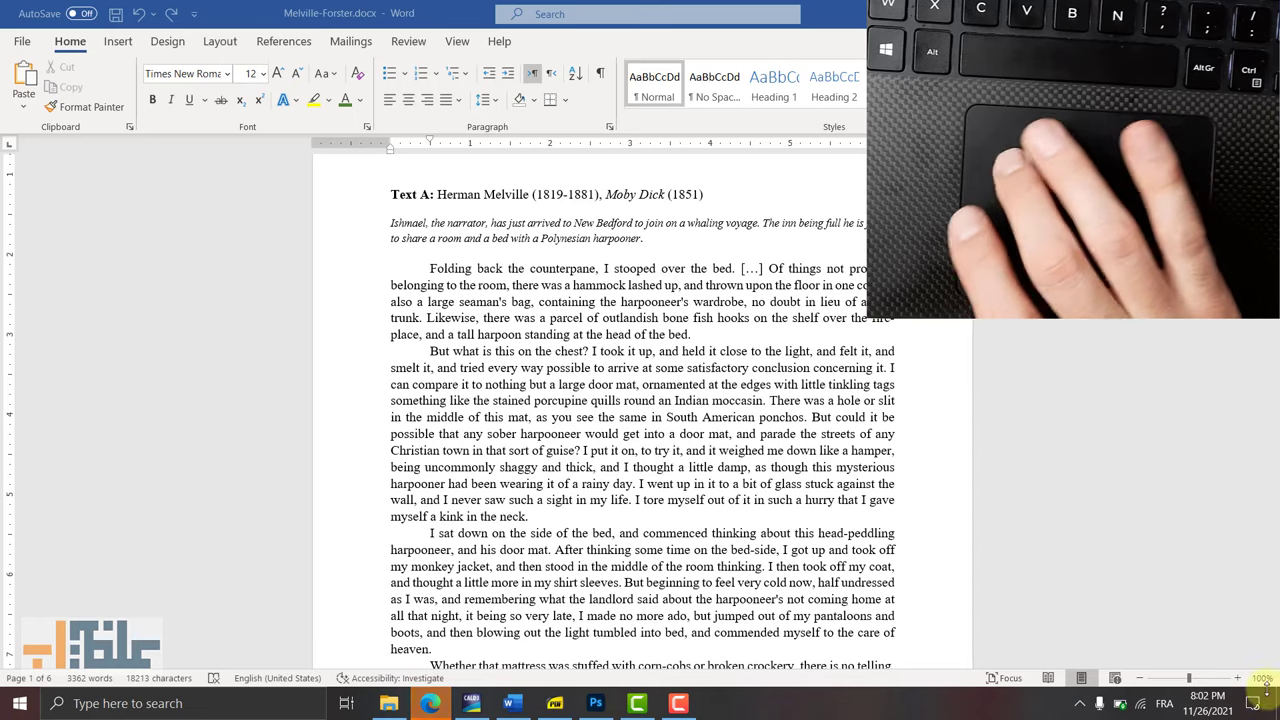
key(super+d)
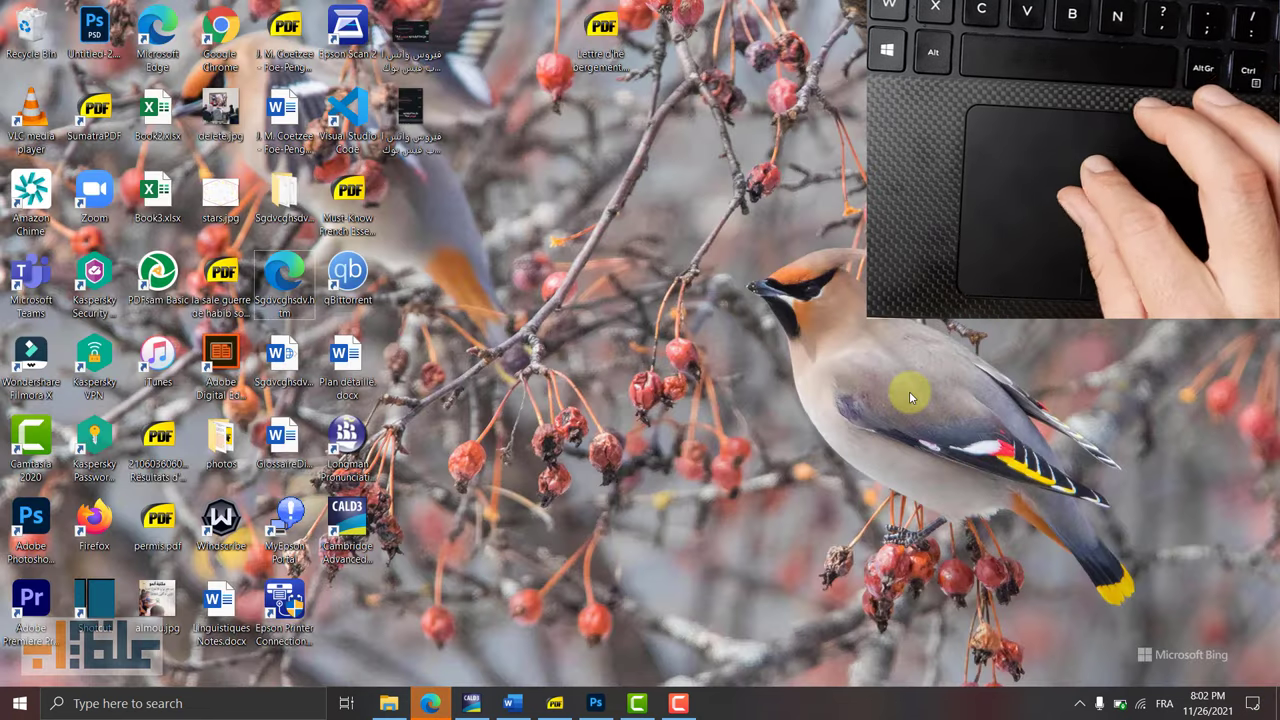
Step: Switch to Melville-Forster.docx in Word and zoom in on the page, and zoom out to about 60%
click(510, 700)
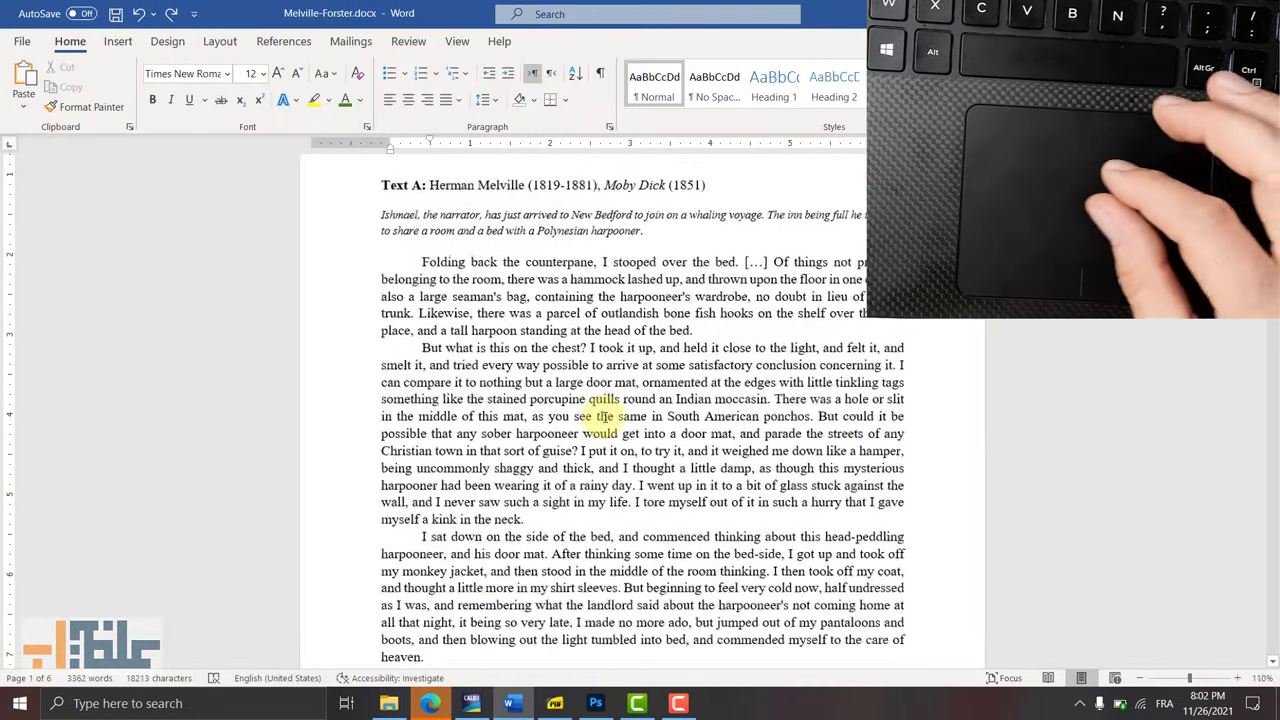
scroll(605, 417, up, 10)
scroll(605, 417, down, 7)
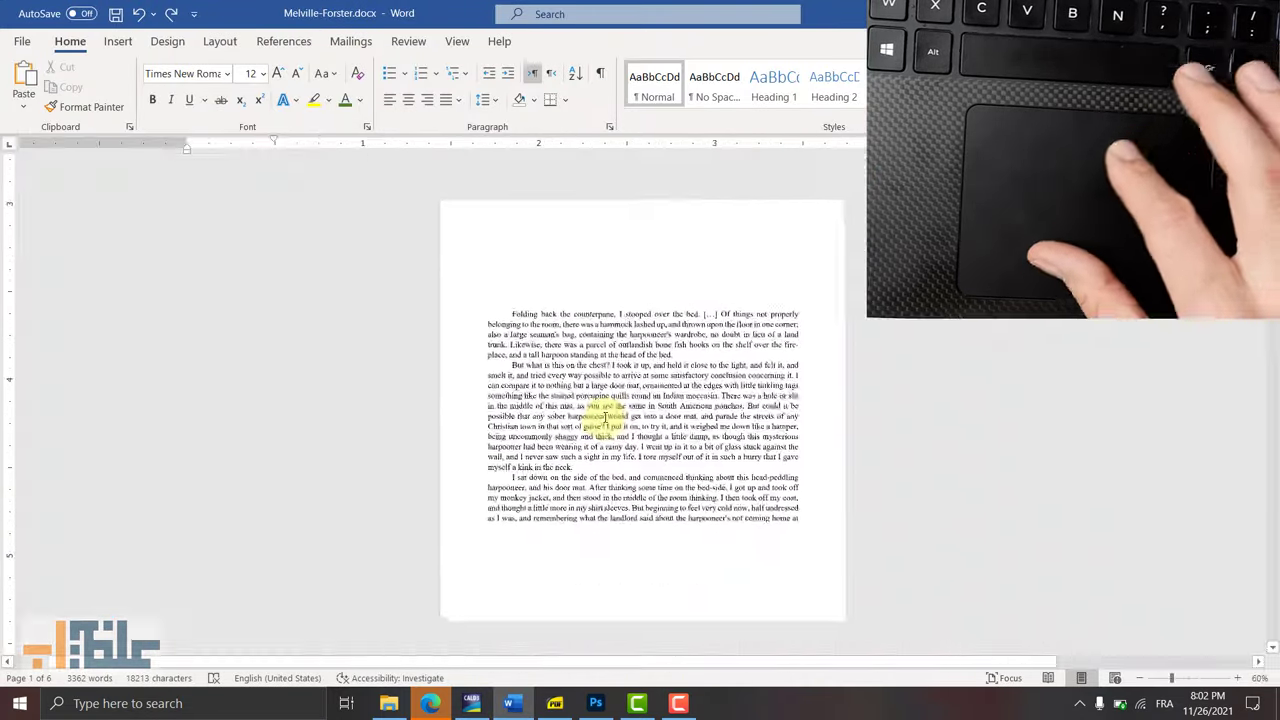
Step: Zoom in on the Melville-Forster.docx page and settle on a zoom of 120%
scroll(605, 417, up, 8)
scroll(605, 417, down, 5)
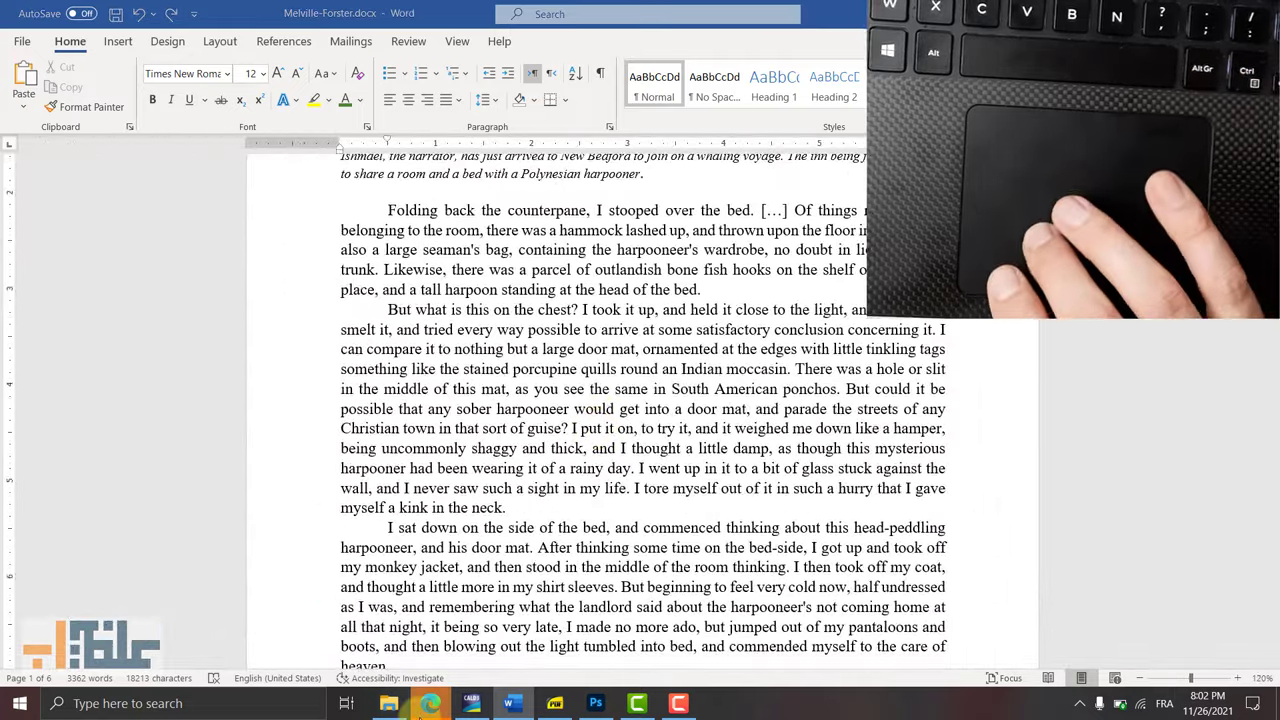
Step: Switch to the Wikipedia page in Microsoft Edge and zoom in and out on it several times
click(424, 704)
scroll(563, 500, up, 5)
scroll(563, 503, down, 6)
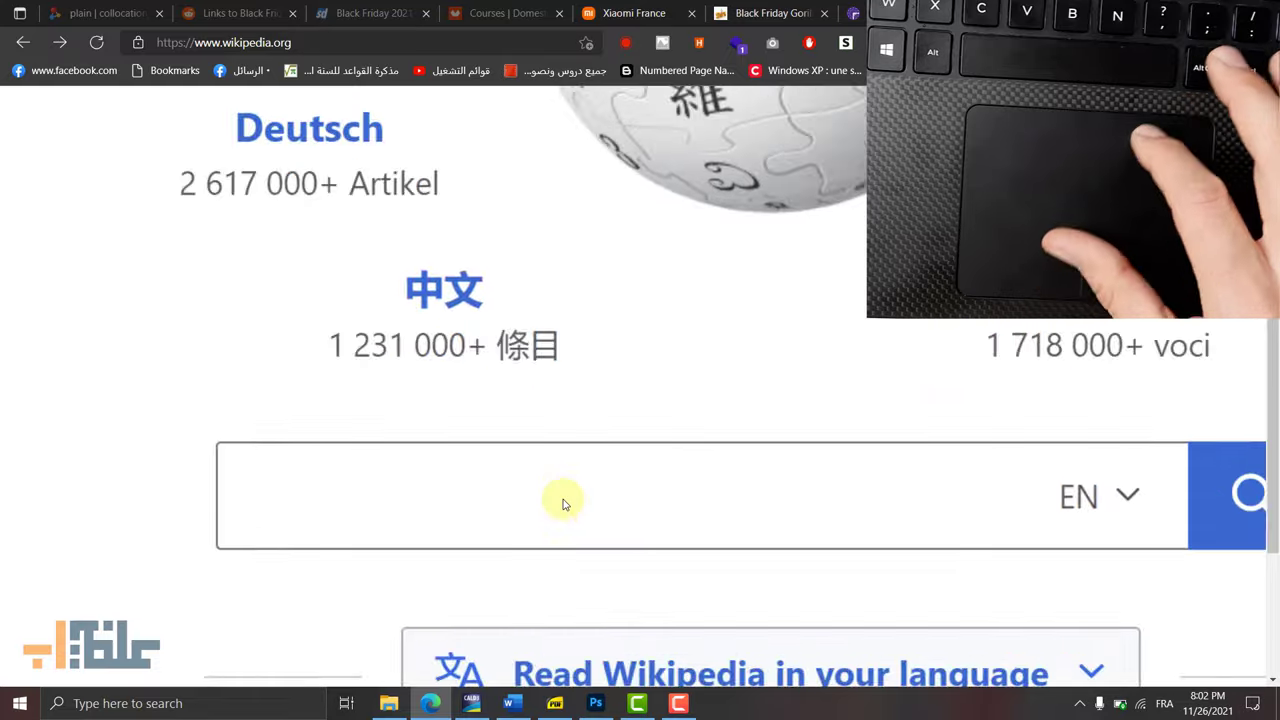
scroll(563, 503, up, 6)
scroll(563, 503, up, 1)
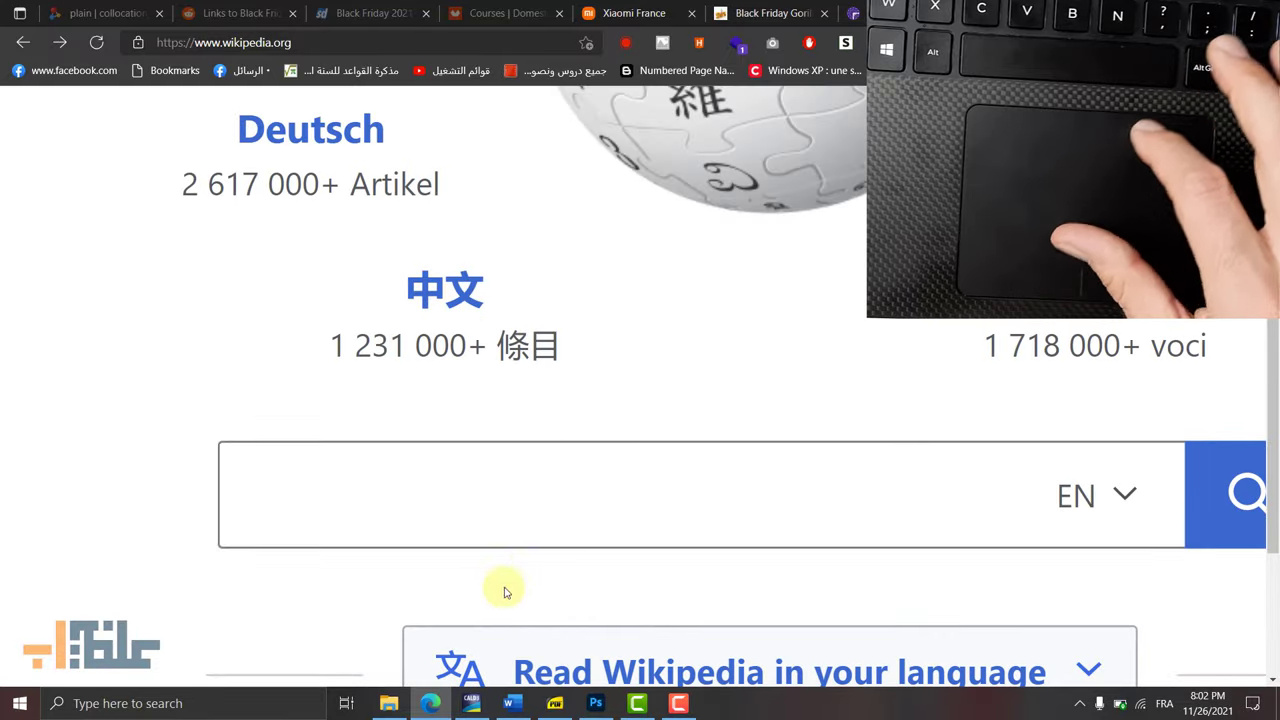
scroll(636, 370, down, 5)
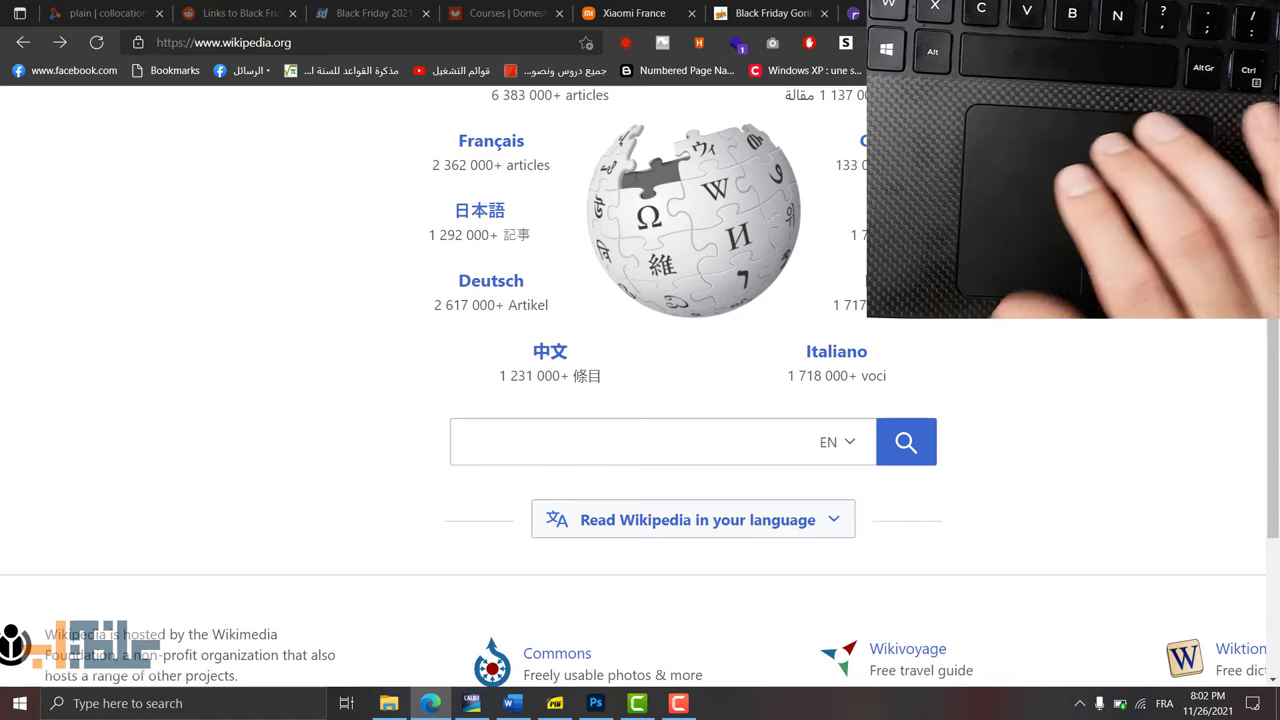
Step: Dismiss the browser's main menu and zoom the Wikipedia page in and out again, finishing with its title and language links in view
key(alt+f)
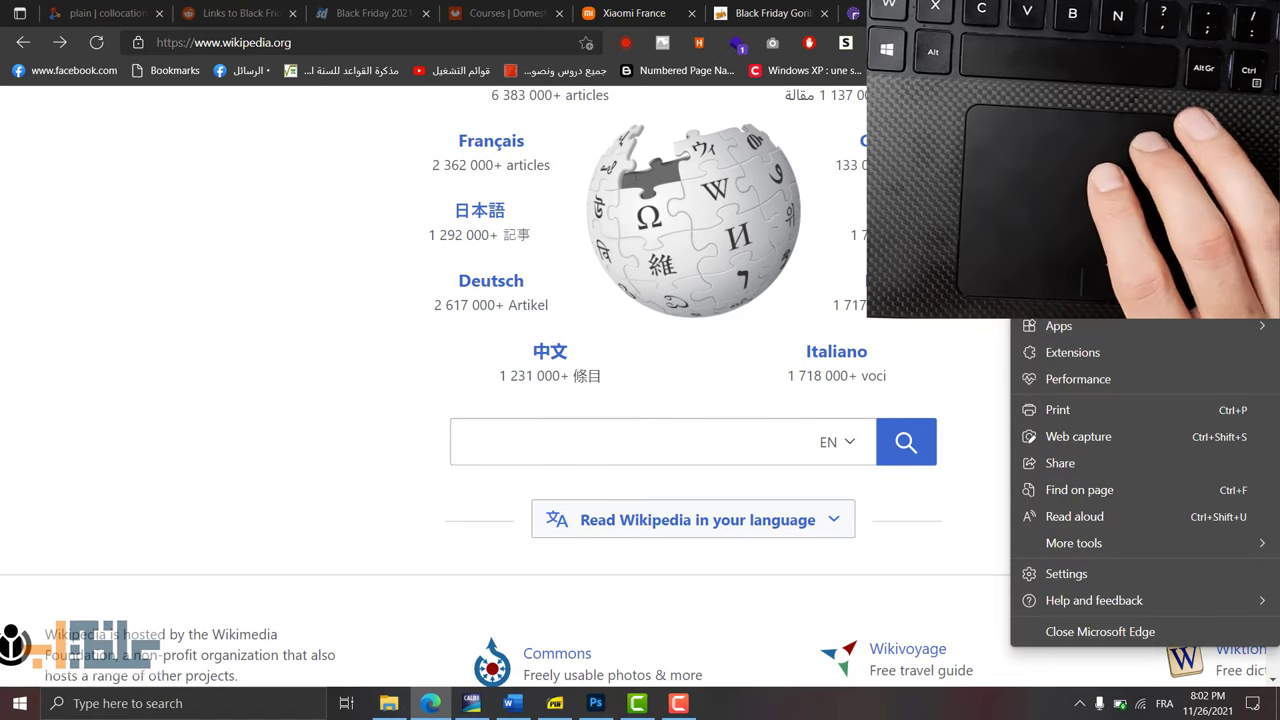
click(252, 430)
scroll(254, 435, up, 5)
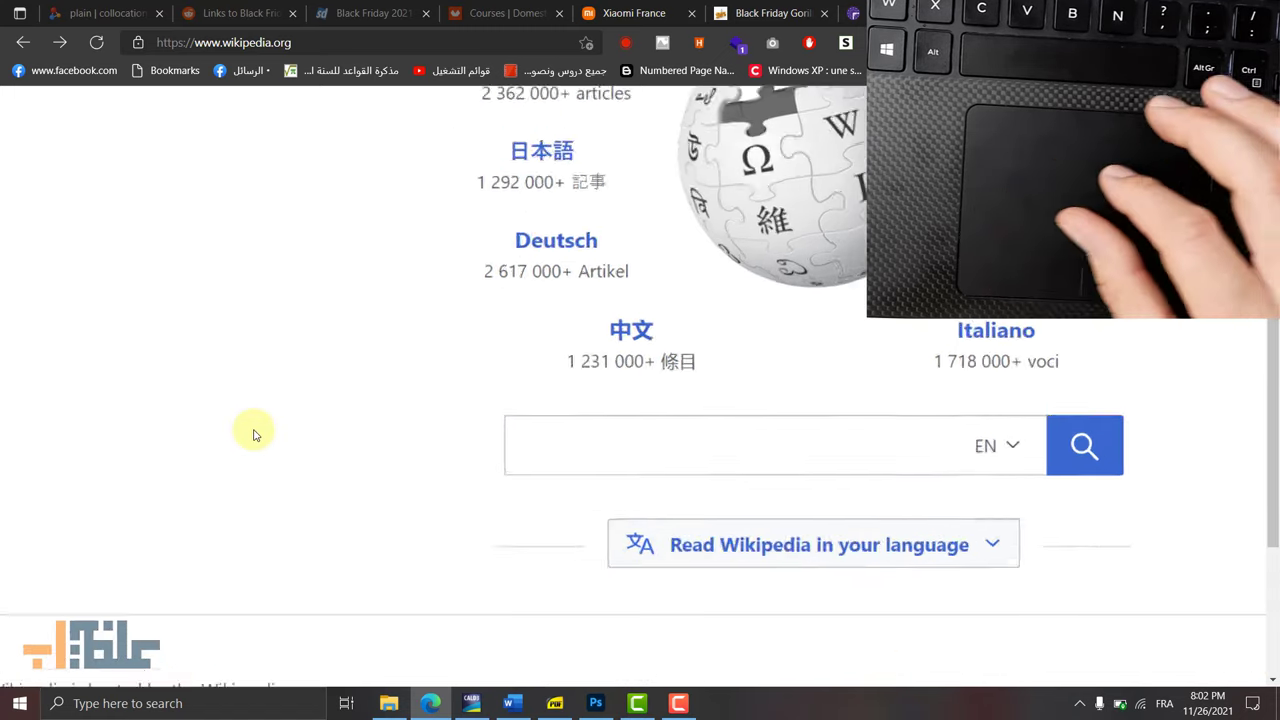
scroll(254, 435, down, 5)
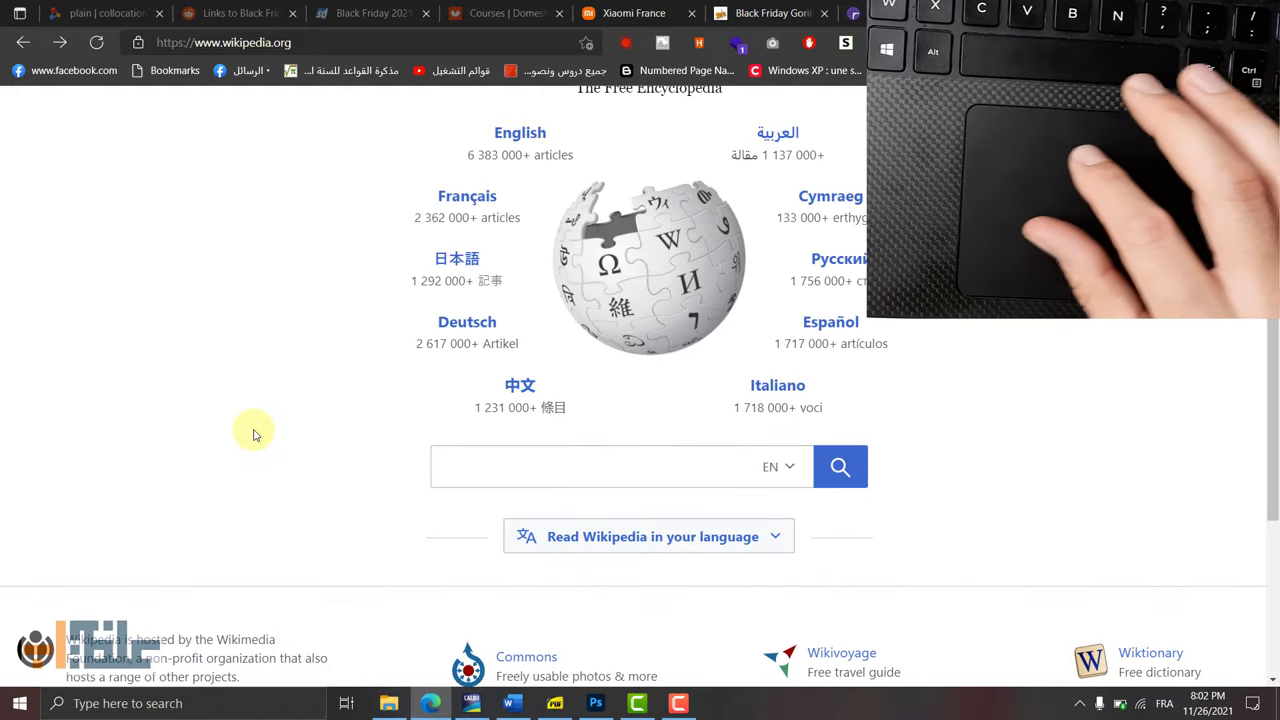
scroll(254, 435, up, 2)
scroll(254, 435, down, 5)
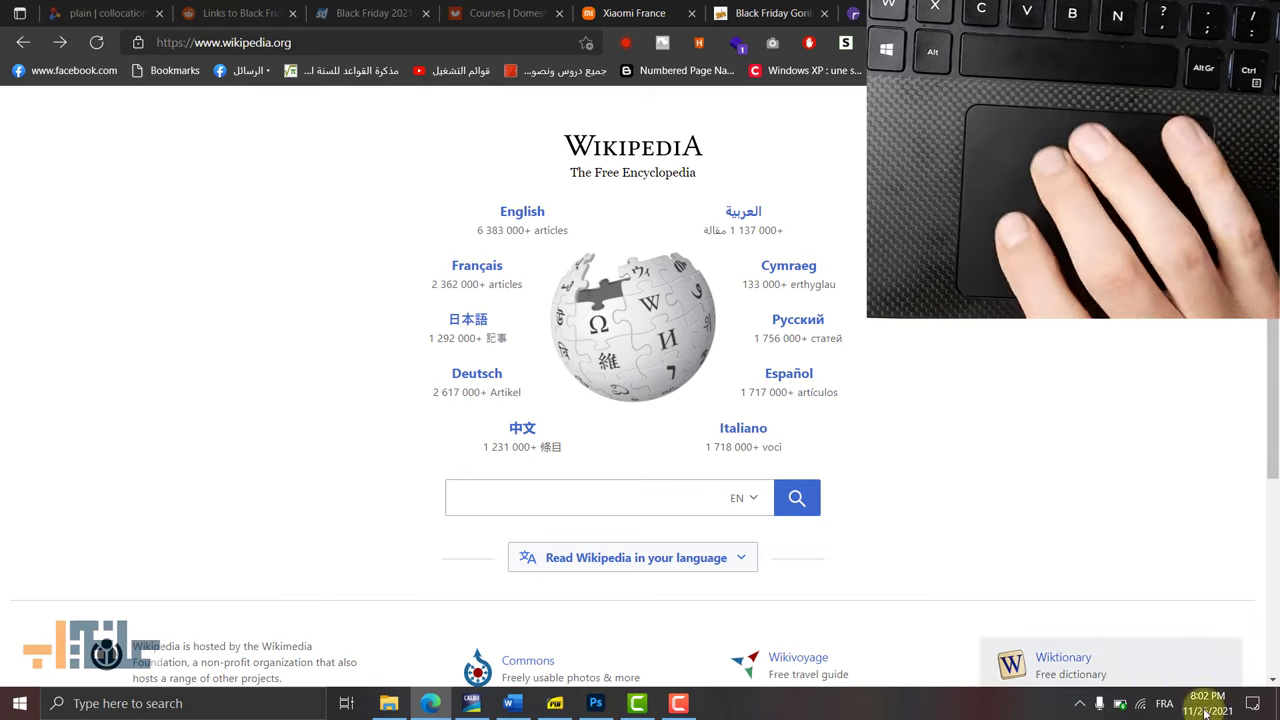
Step: Show the desktop, bring up the window switcher and move the highlight through the open windows
click(1275, 703)
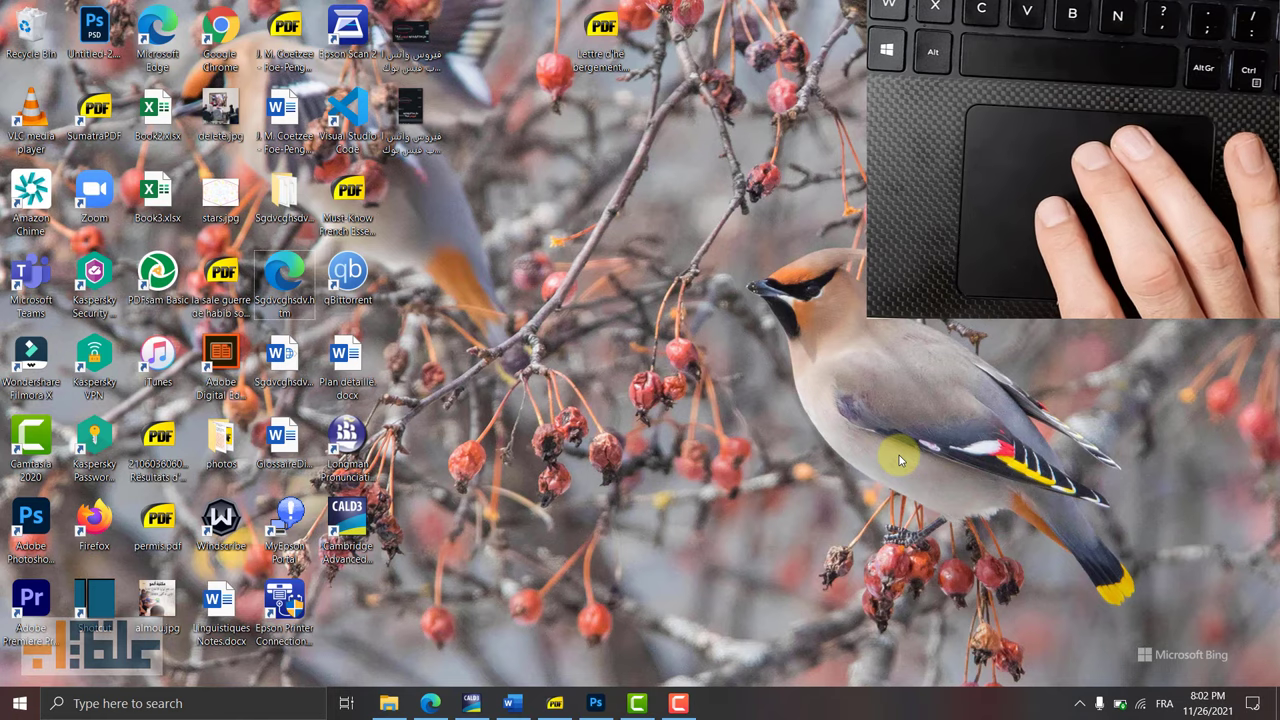
key(super+Tab)
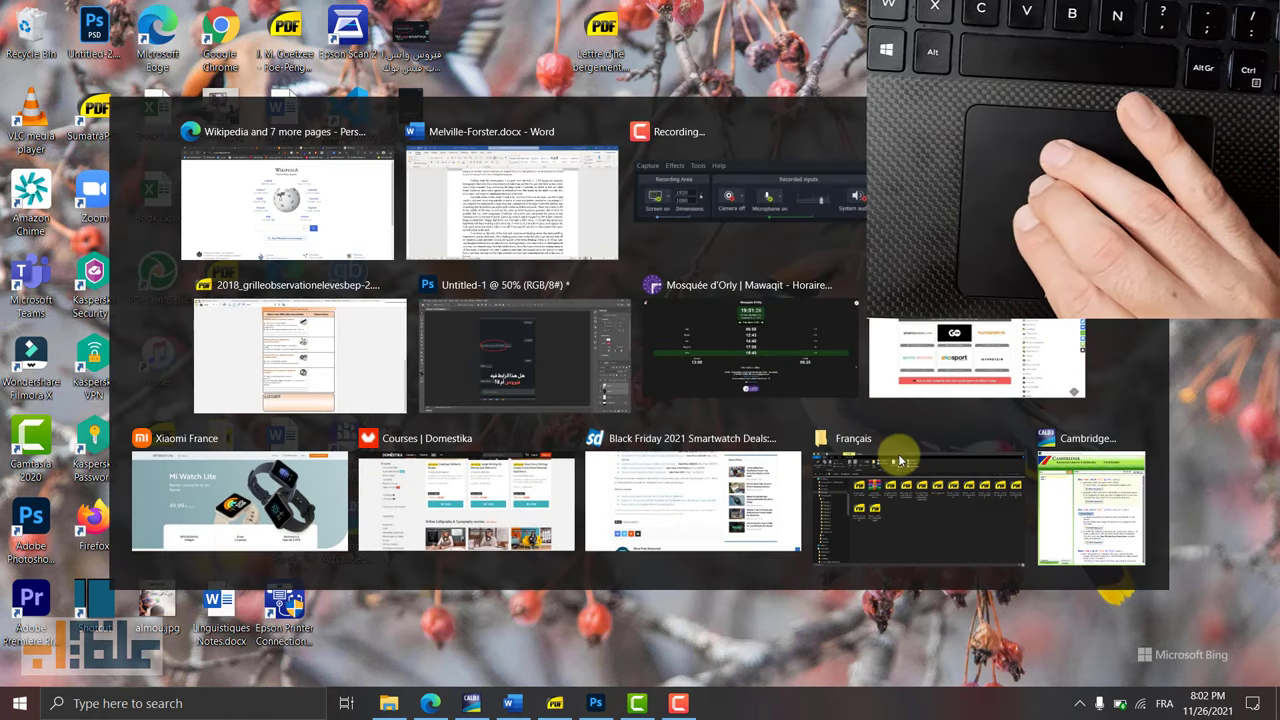
key(Right)
key(Down)
key(Right)
key(Right)
key(Up)
key(Up)
key(Left)
key(Left)
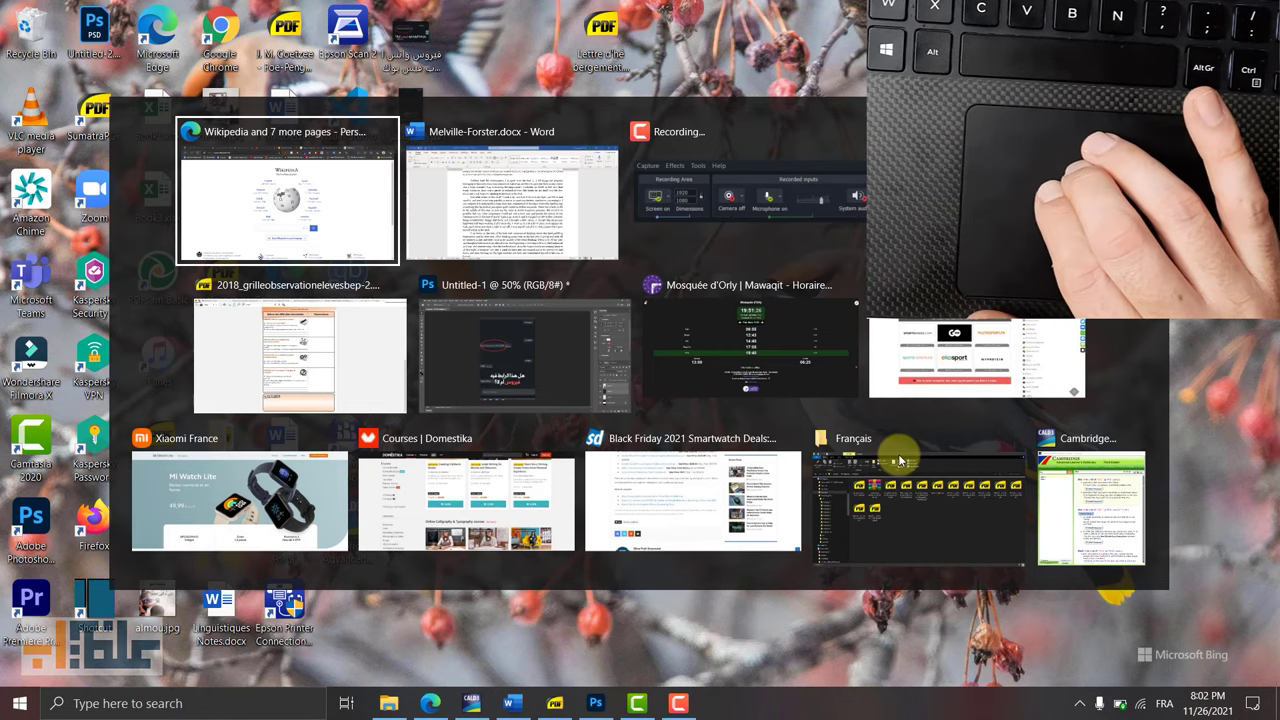
Step: Move the highlight through the window switcher to the Xiaomi France page and switch to it
key(Down)
key(Right)
key(Right)
key(Right)
key(Down)
key(Left)
key(Left)
key(Return)
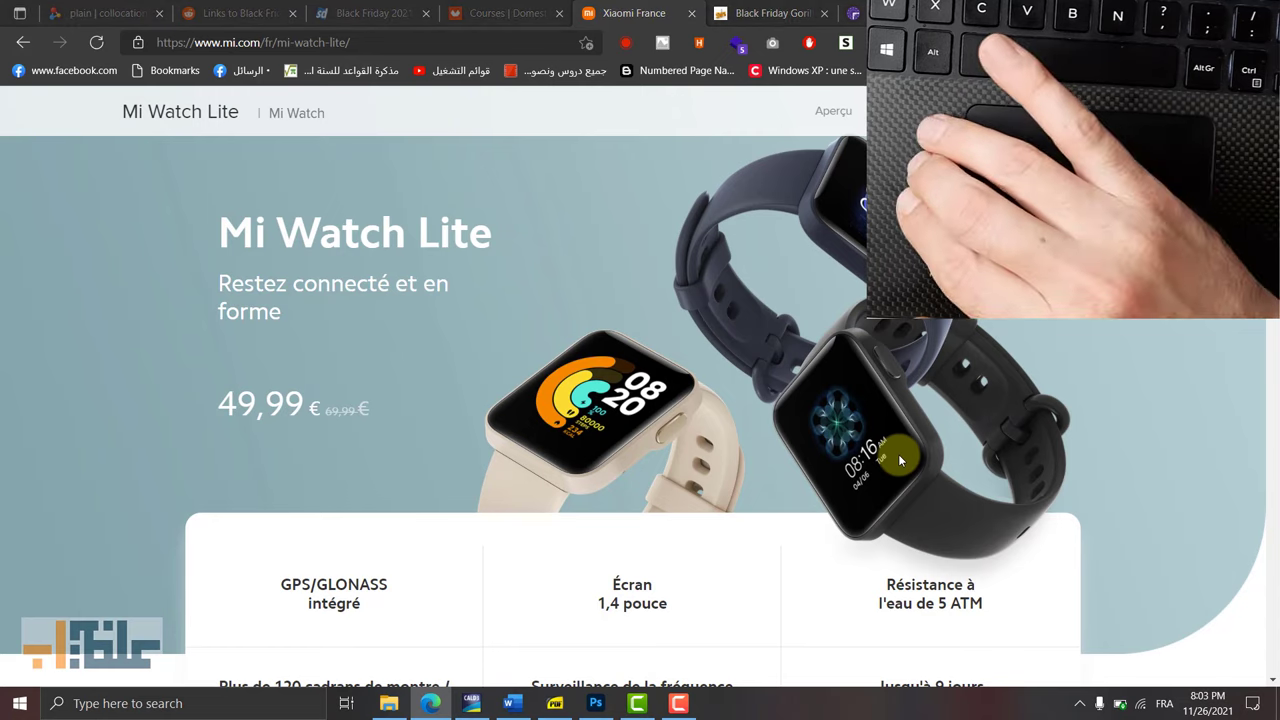
Step: Switch from the Mi Watch Lite page to Melville-Forster.docx in Word with the window switcher
key(super+Tab)
key(Left)
key(Up)
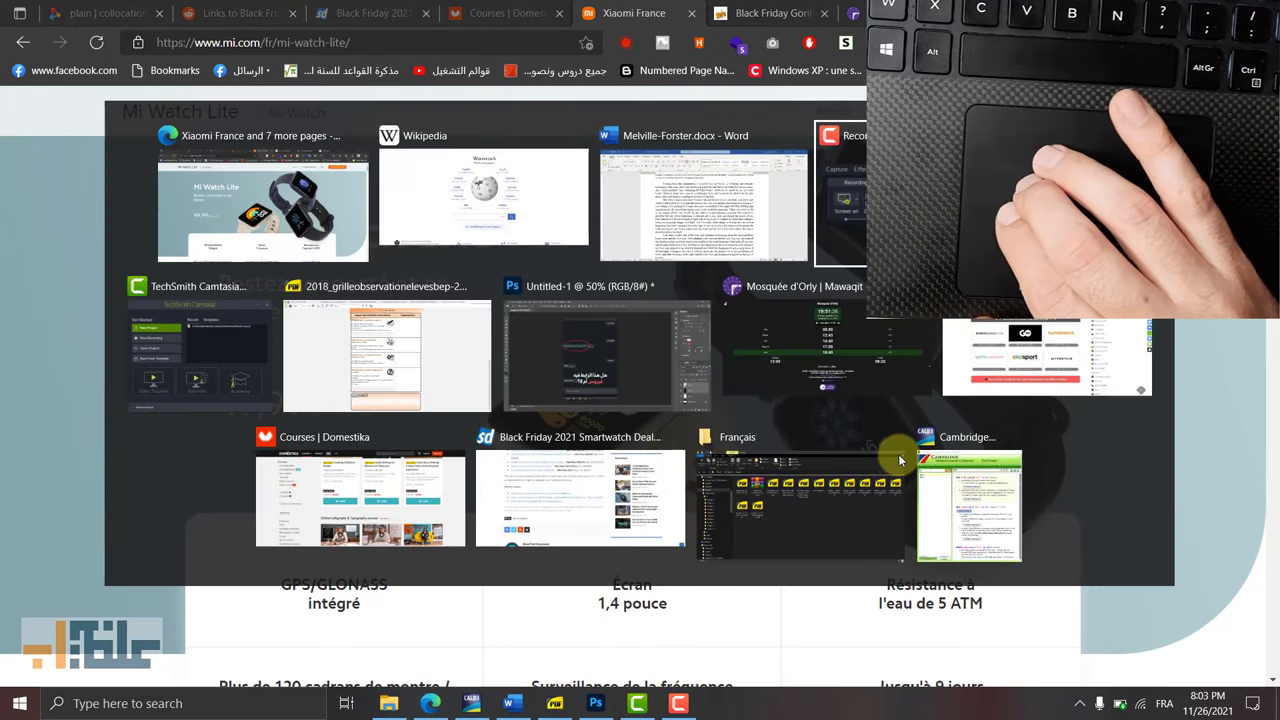
key(Return)
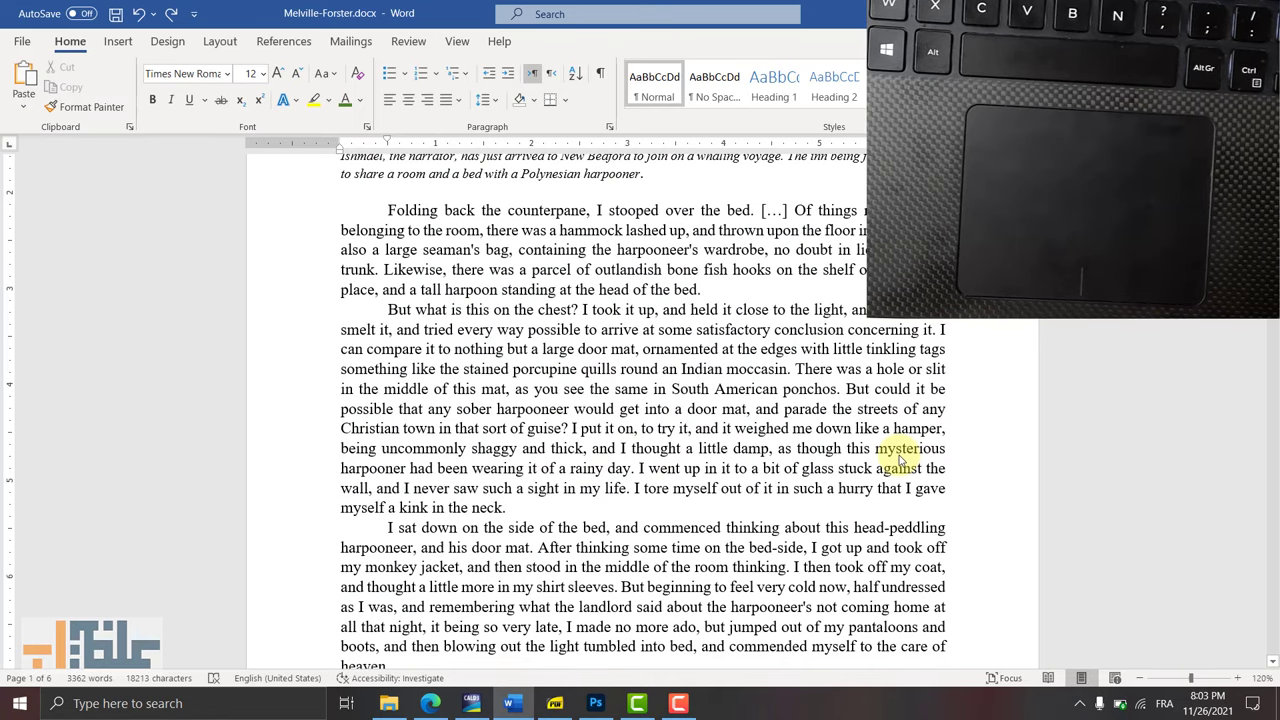
Step: Move through the open windows in the window switcher and switch to the 2018_grilleobservationelevesbep-2 PDF
key(alt+Tab)
key(Tab)
key(Tab)
key(Tab)
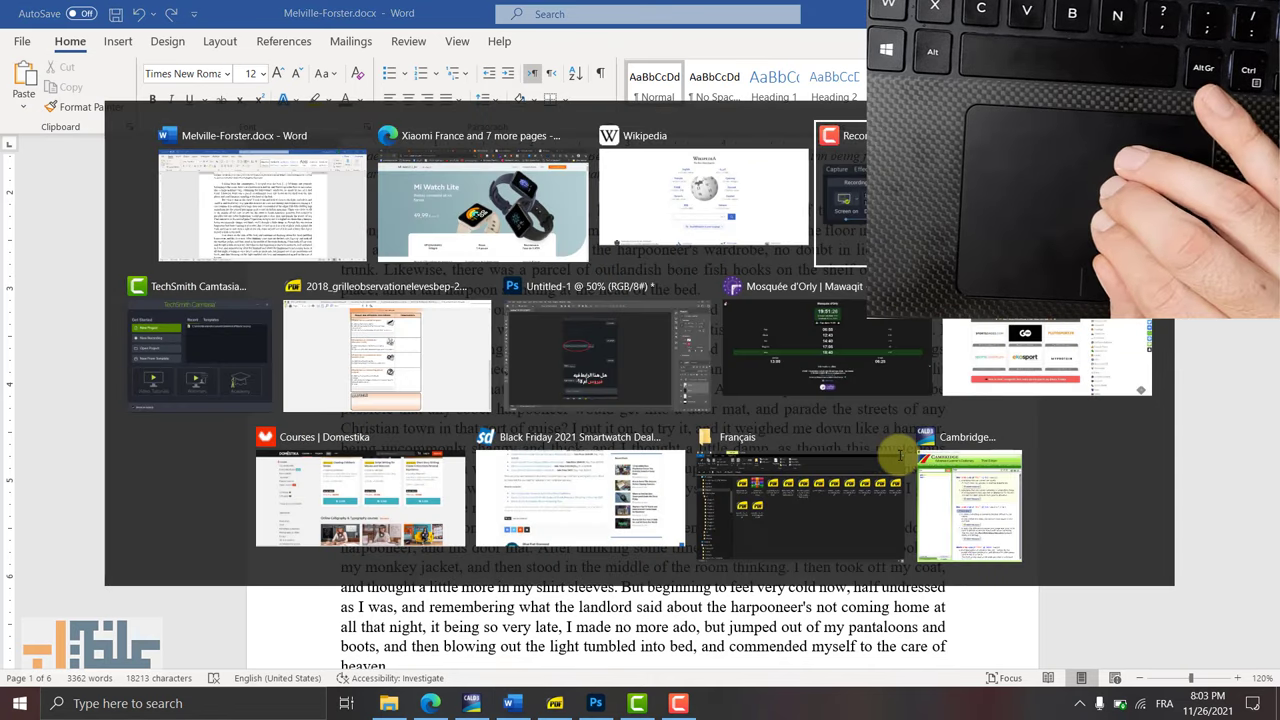
key(Down)
key(Down)
key(Left)
key(Up)
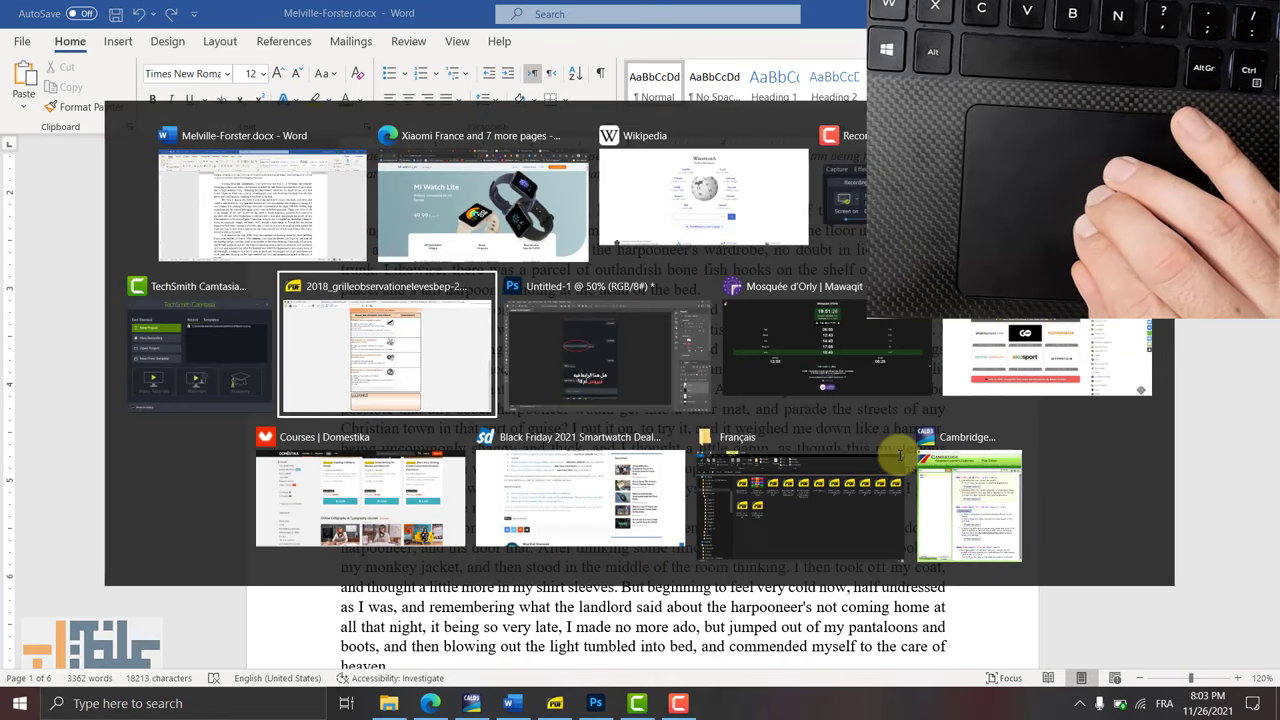
key(Escape)
key(alt+Tab)
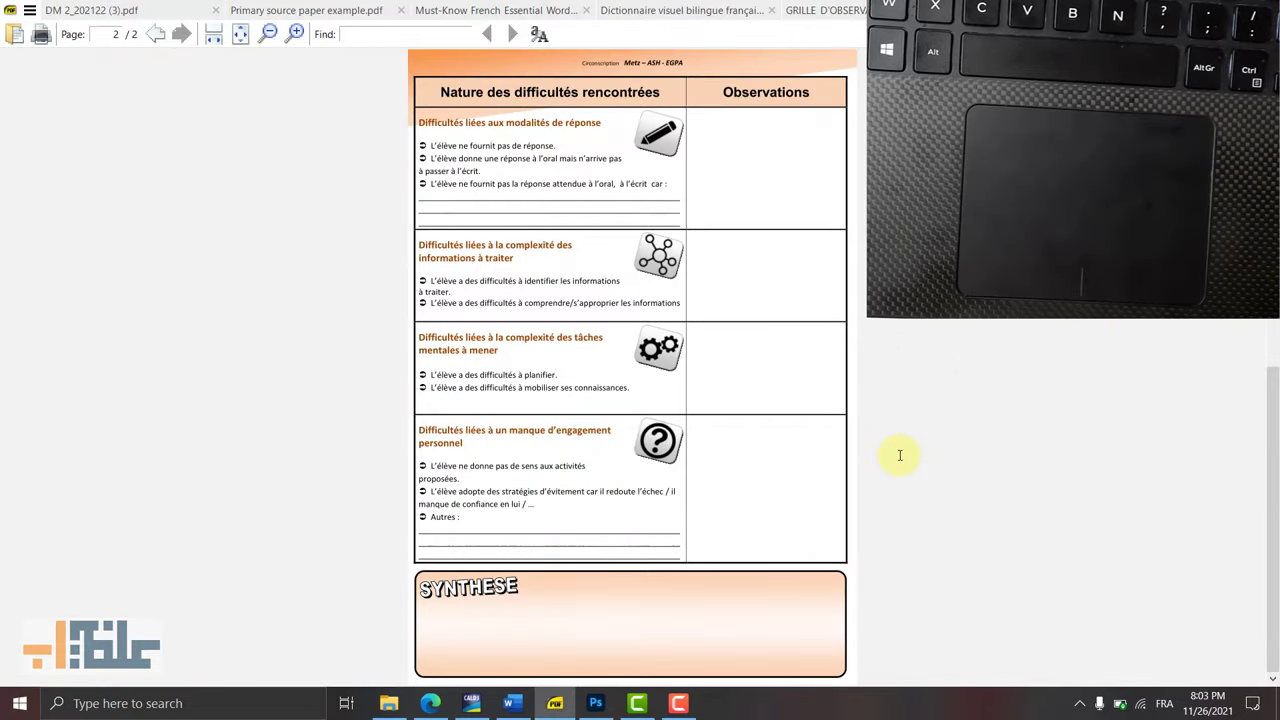
Step: Move the highlight across all rows of the window switcher and switch to the Français folder in File Explorer
key(alt+Tab)
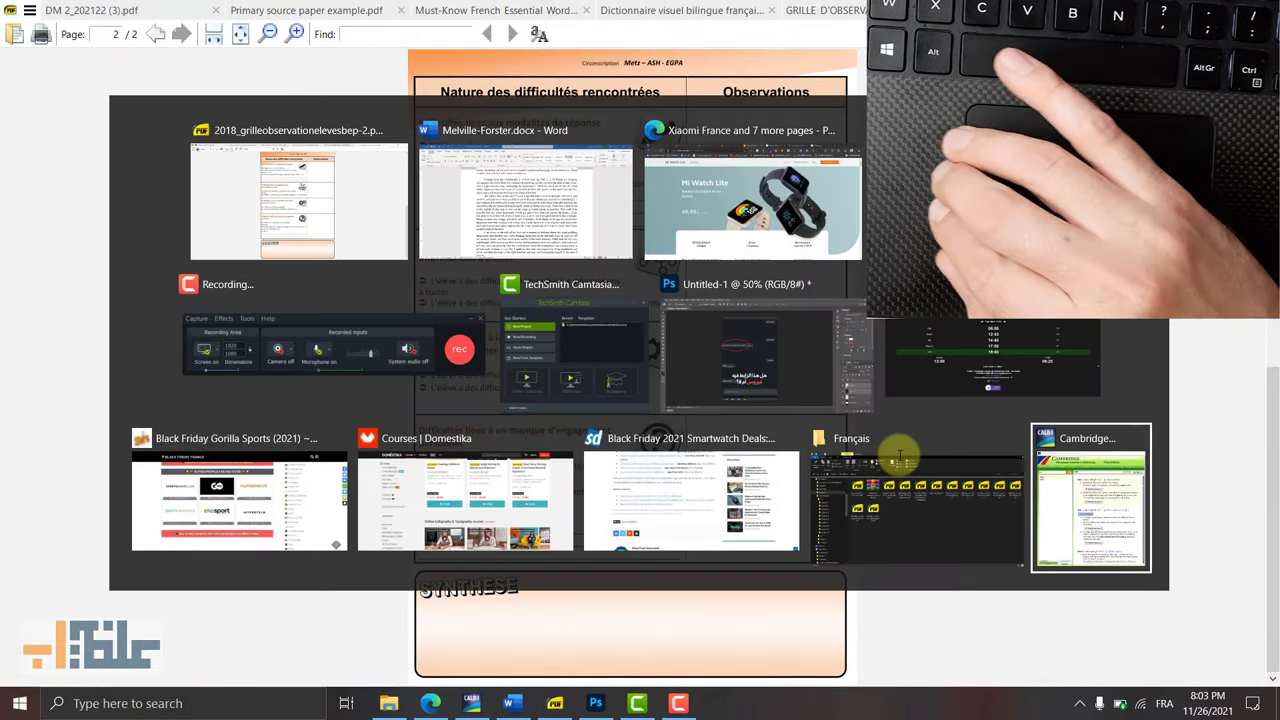
key(Left)
key(Left)
key(Up)
key(Up)
key(Down)
key(Left)
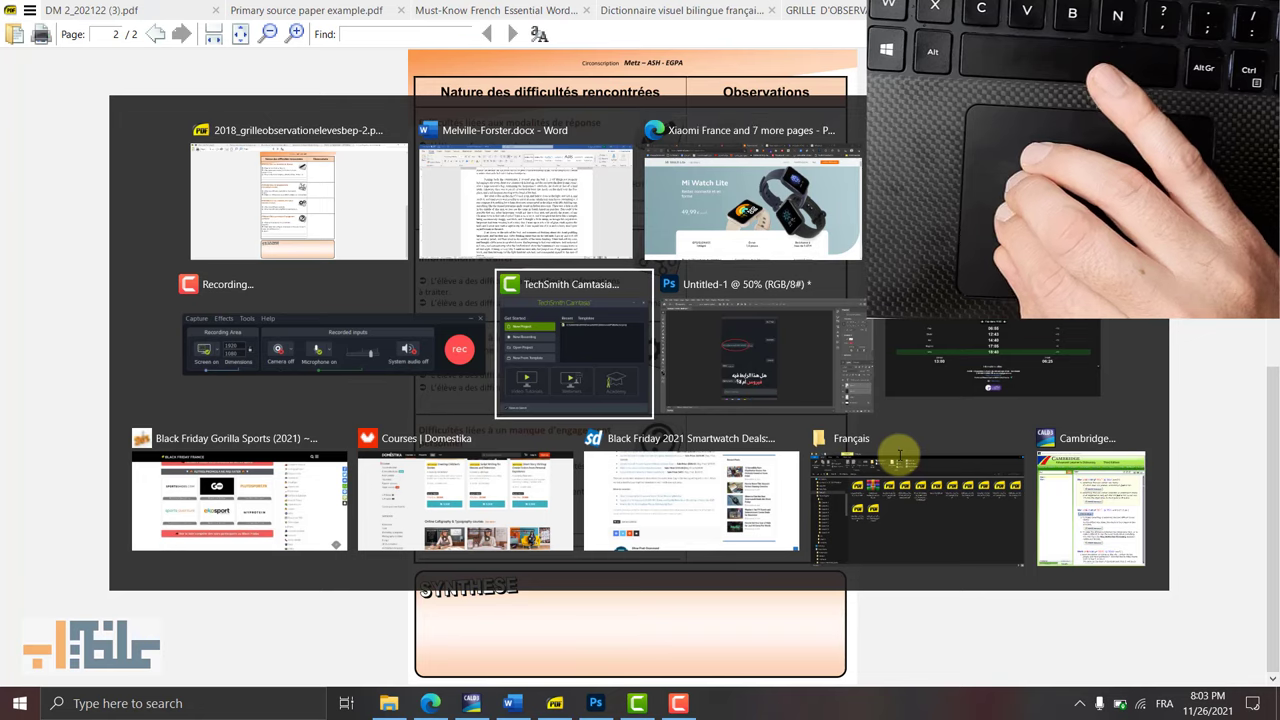
key(Left)
key(Right)
key(Right)
key(Right)
key(Down)
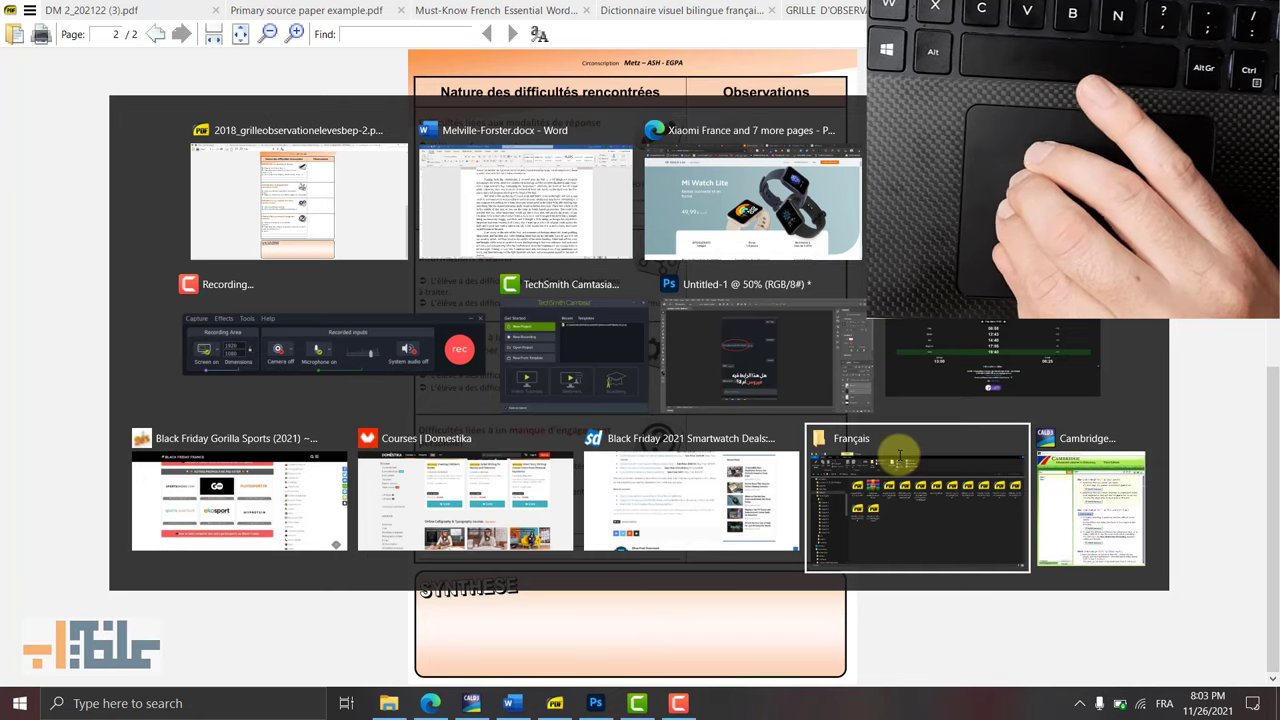
click(899, 455)
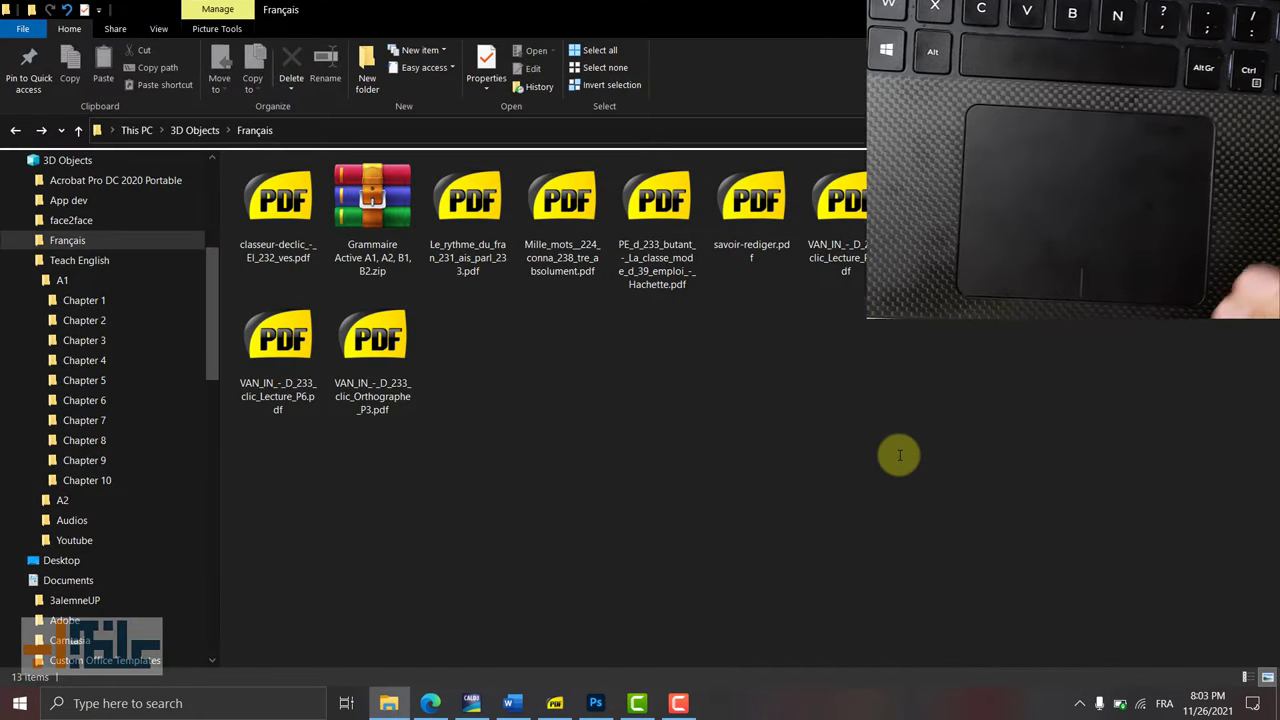
Step: Switch from the Français folder to the Wikipedia page in Microsoft Edge with the window switcher
key(alt+Tab)
key(Down)
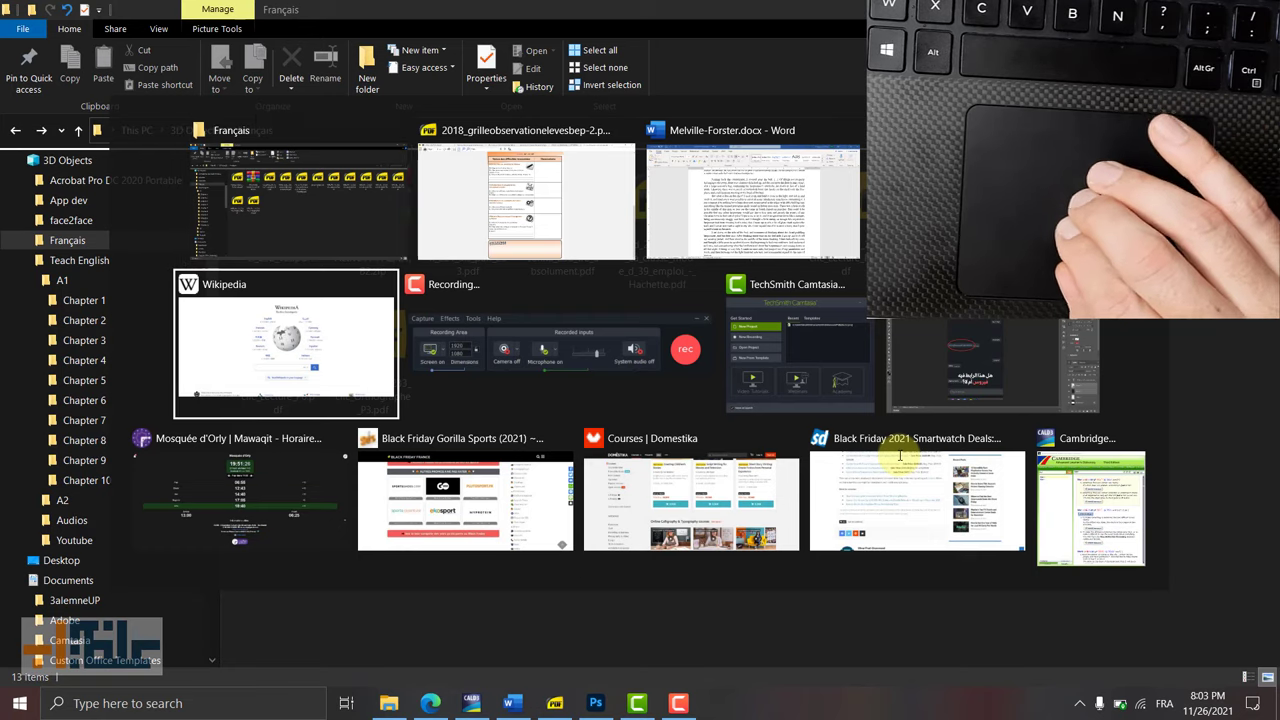
key(Return)
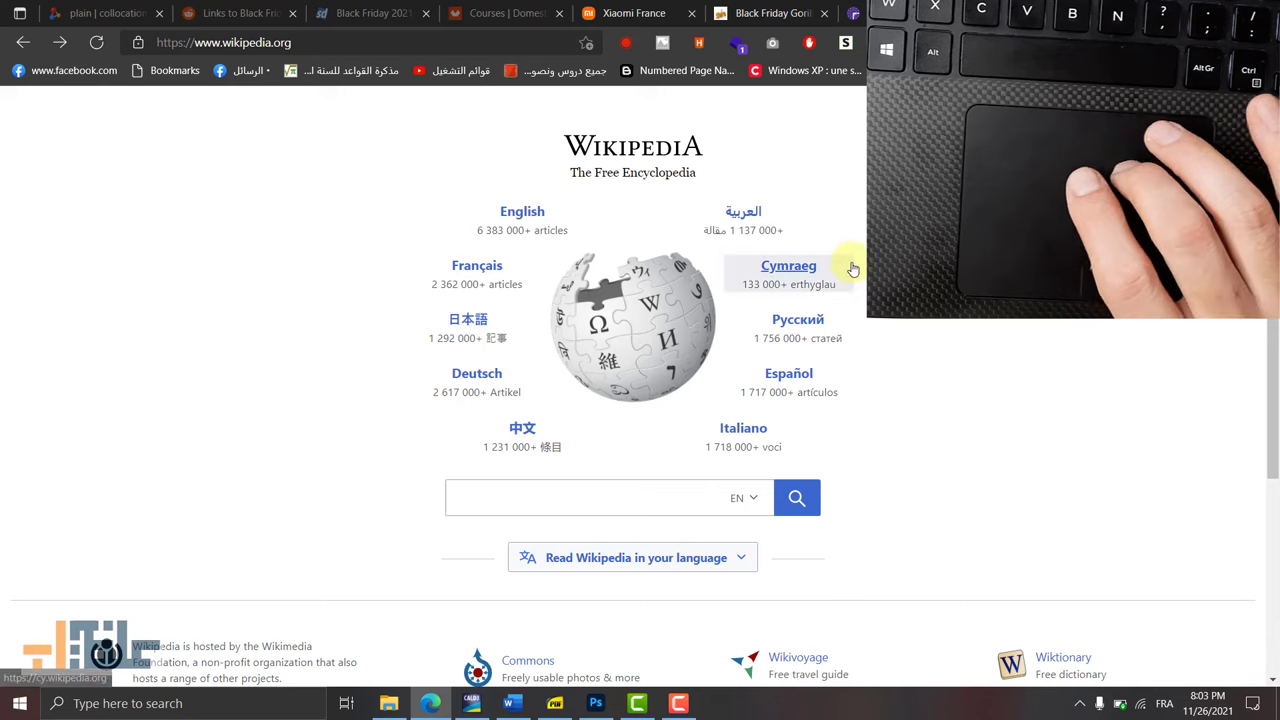
click(737, 214)
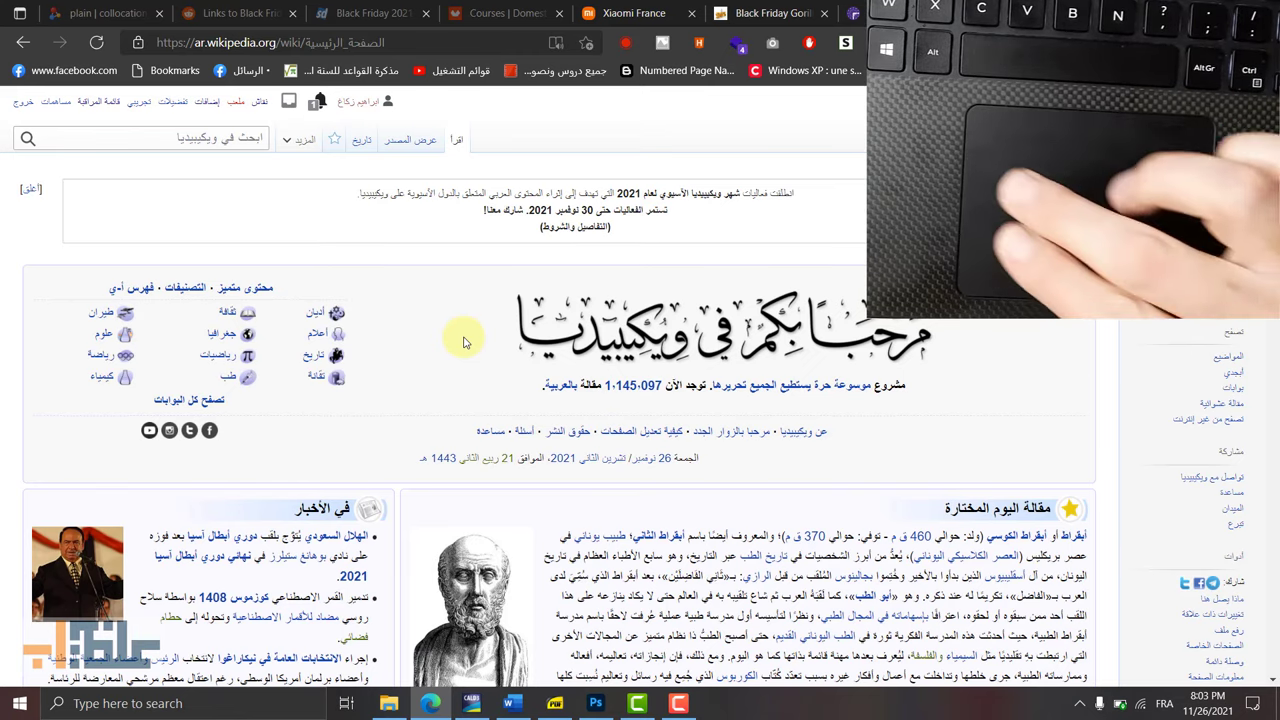
scroll(463, 342, left, 2)
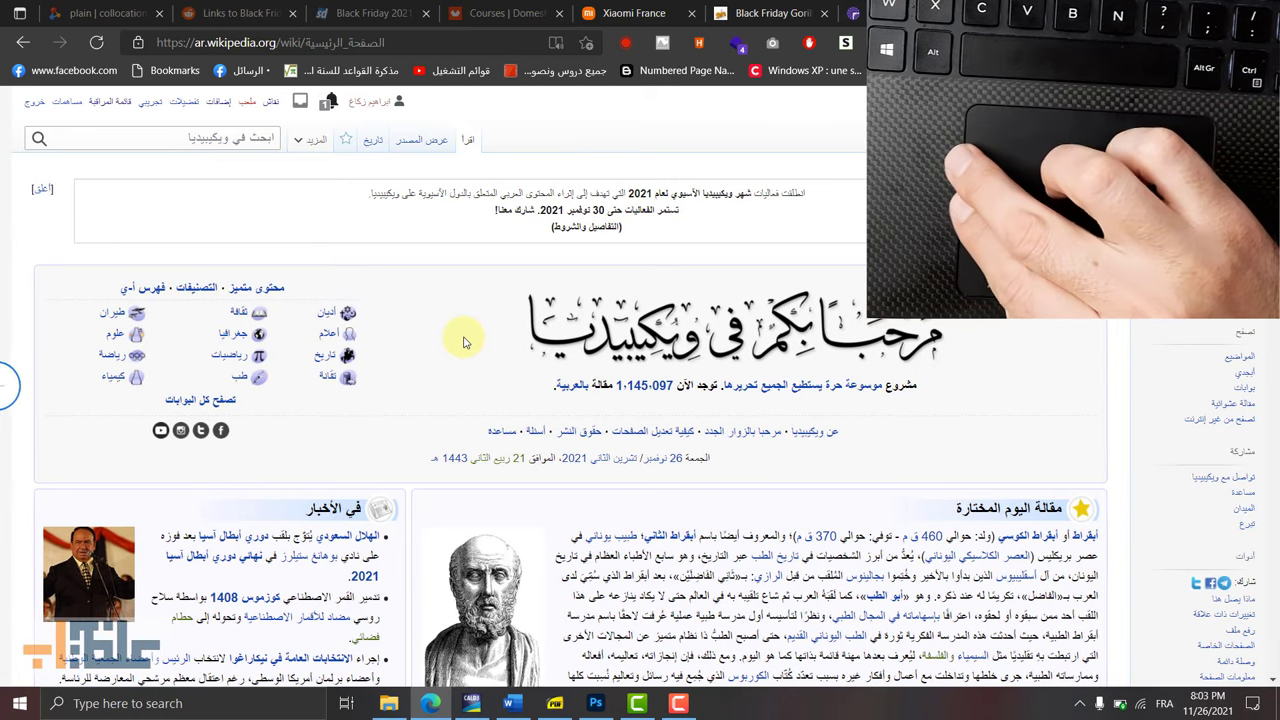
scroll(463, 342, left, 2)
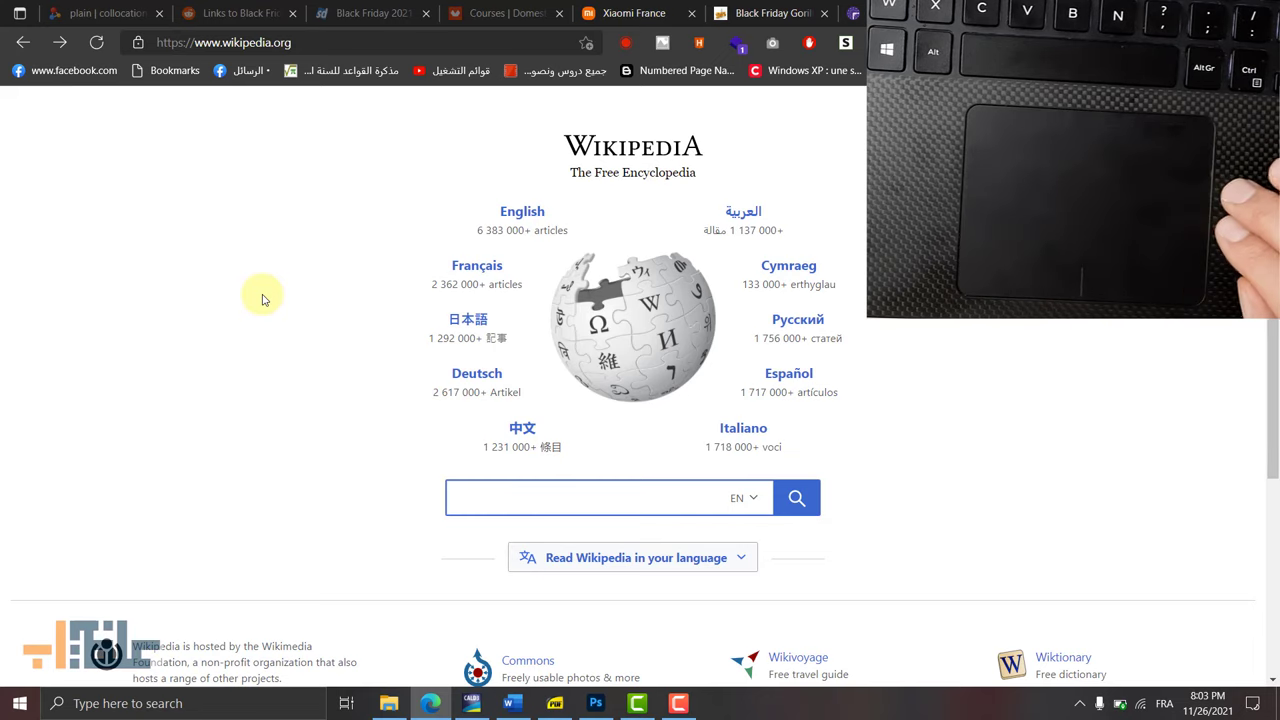
Step: Go forward and back repeatedly between the Wikipedia start page and the Arabic main page, finishing on the Arabic page
scroll(263, 299, right, 3)
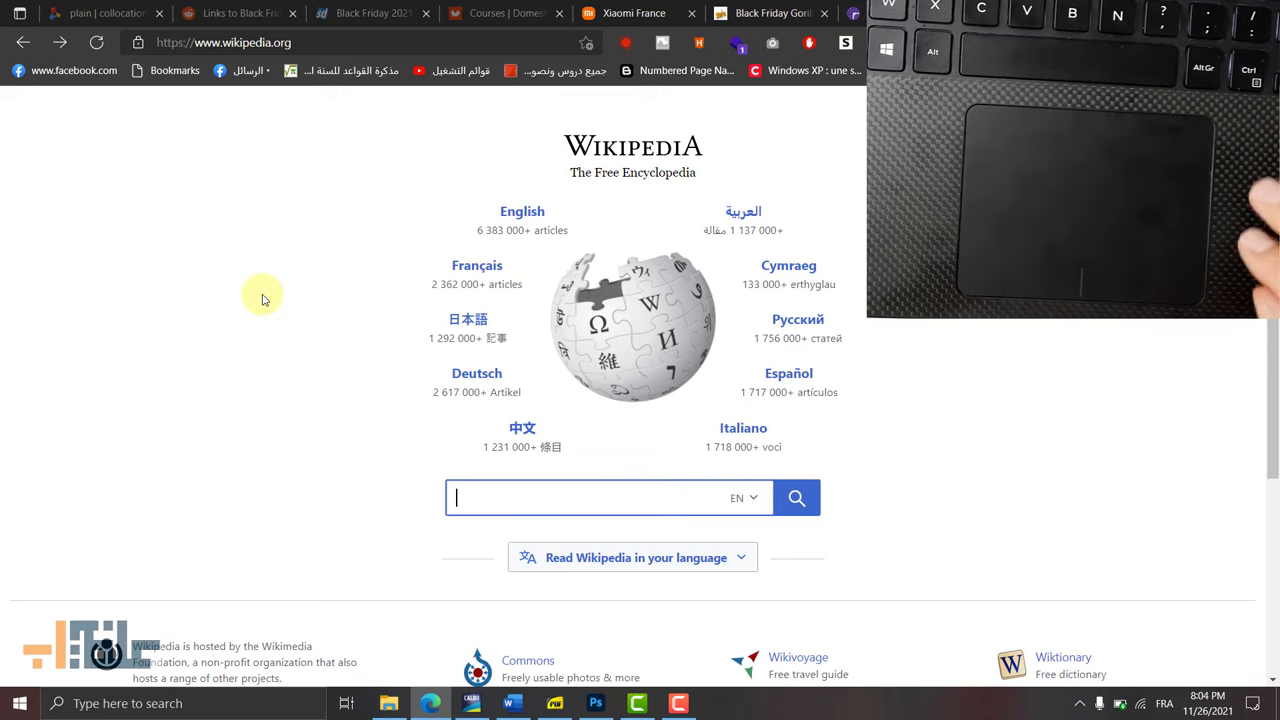
scroll(263, 299, right, 3)
scroll(263, 299, right, 3)
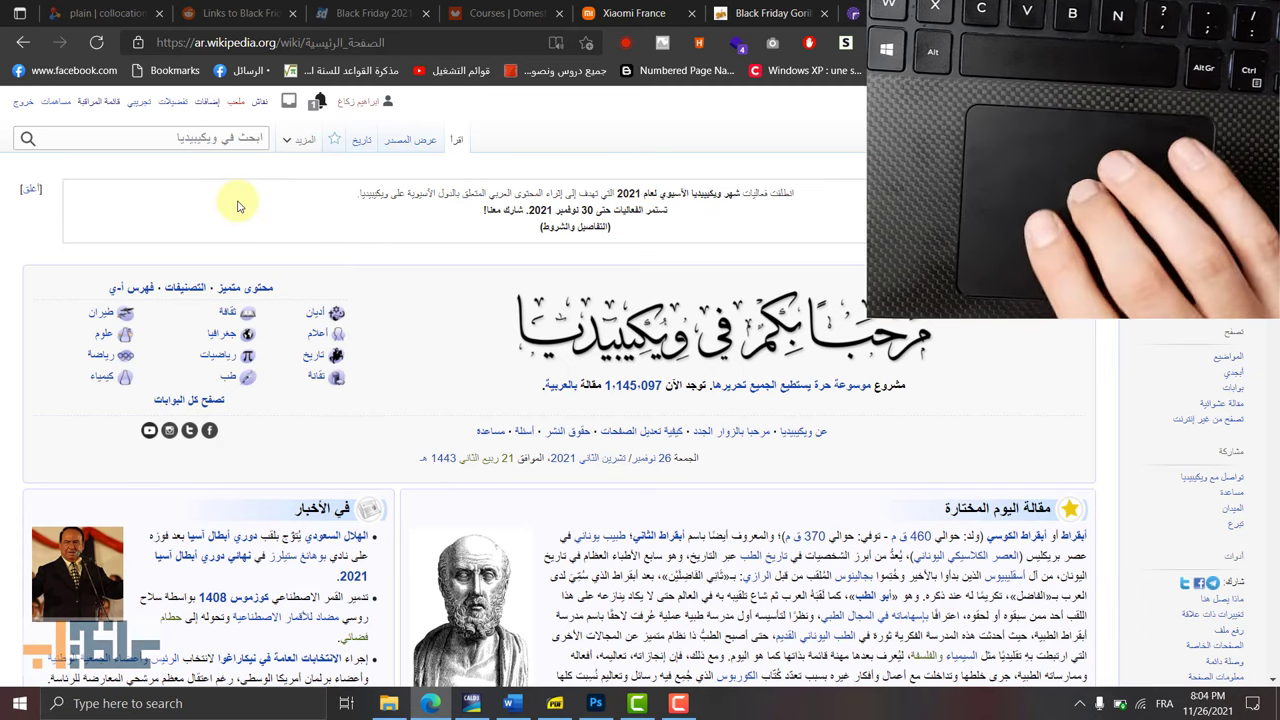
scroll(361, 302, left, 3)
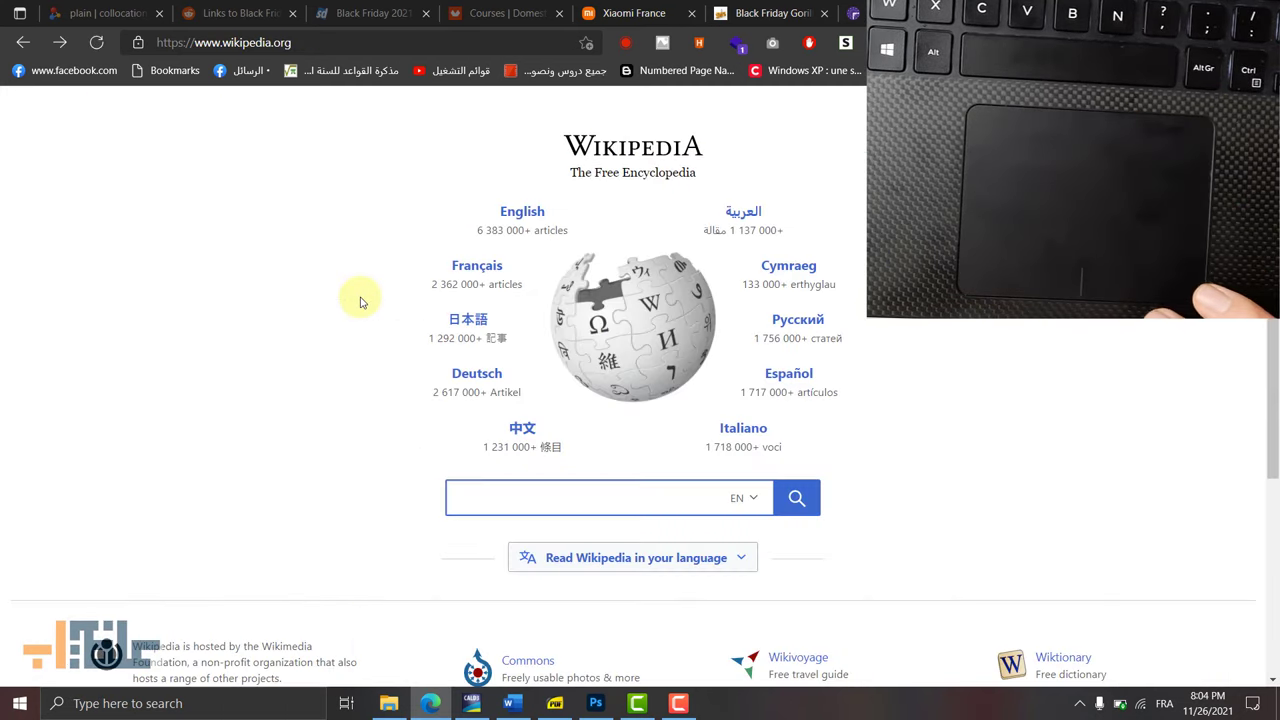
scroll(361, 302, right, 3)
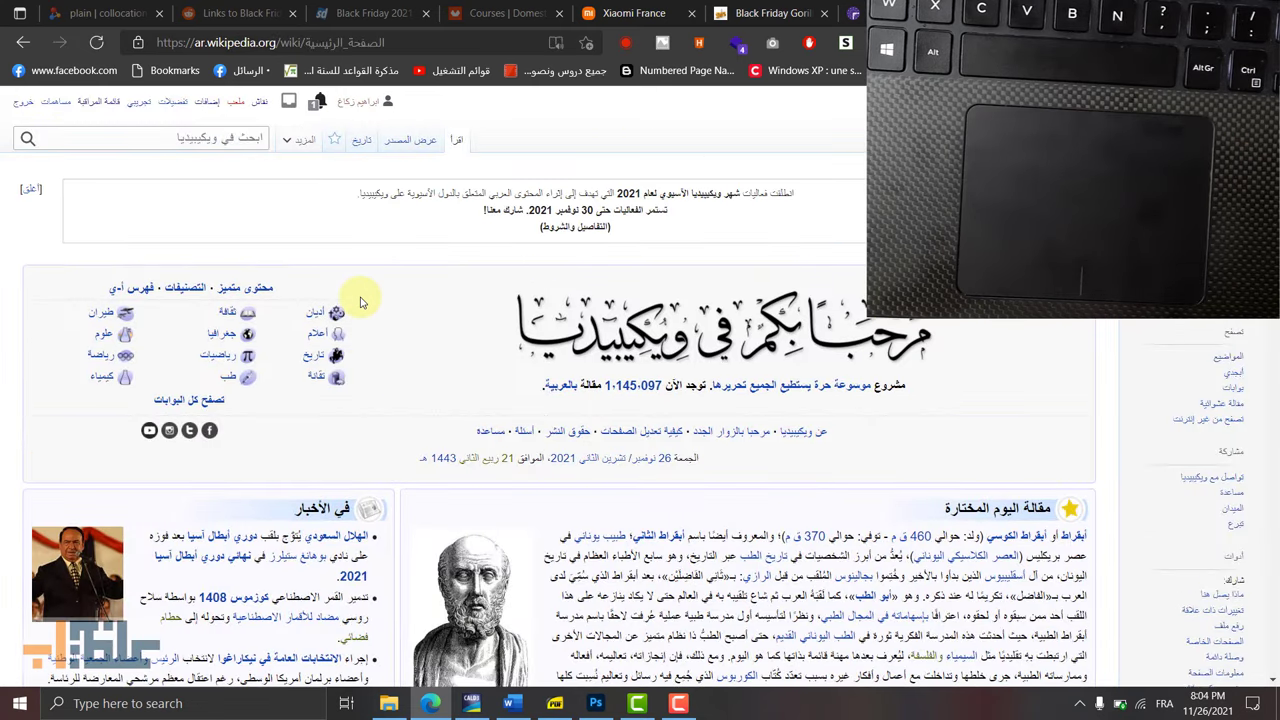
scroll(361, 302, left, 3)
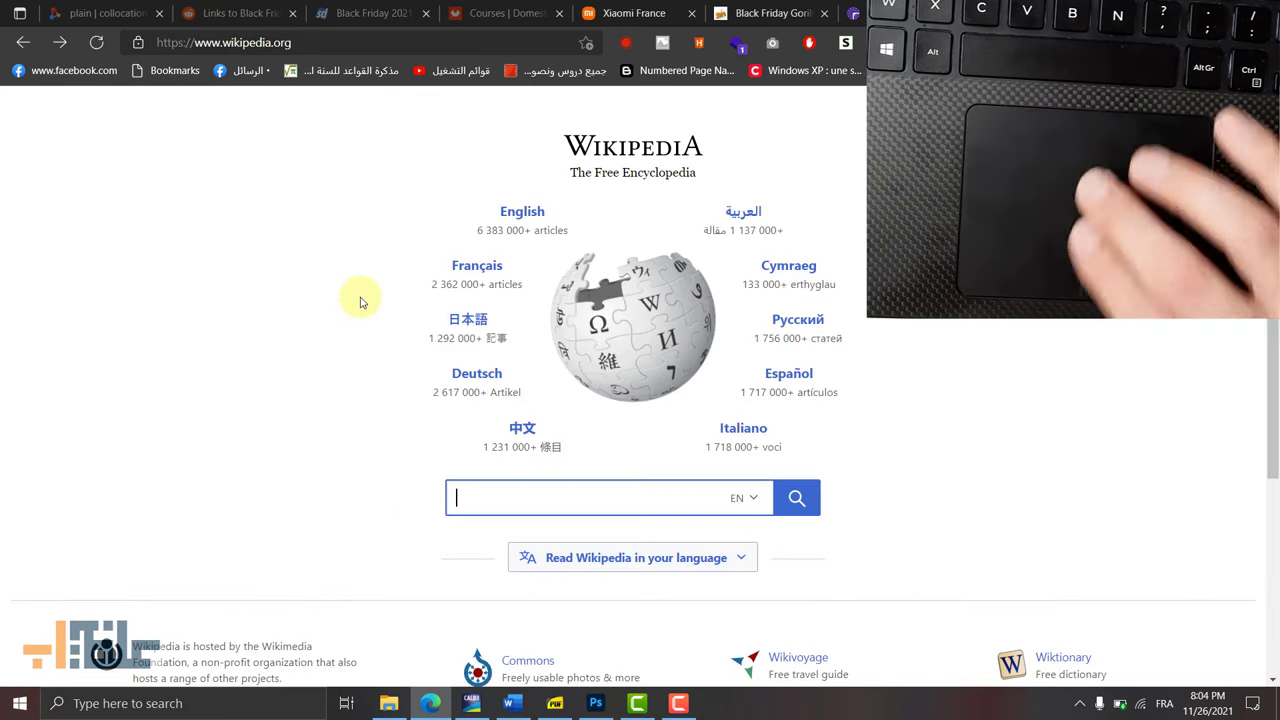
scroll(361, 302, right, 3)
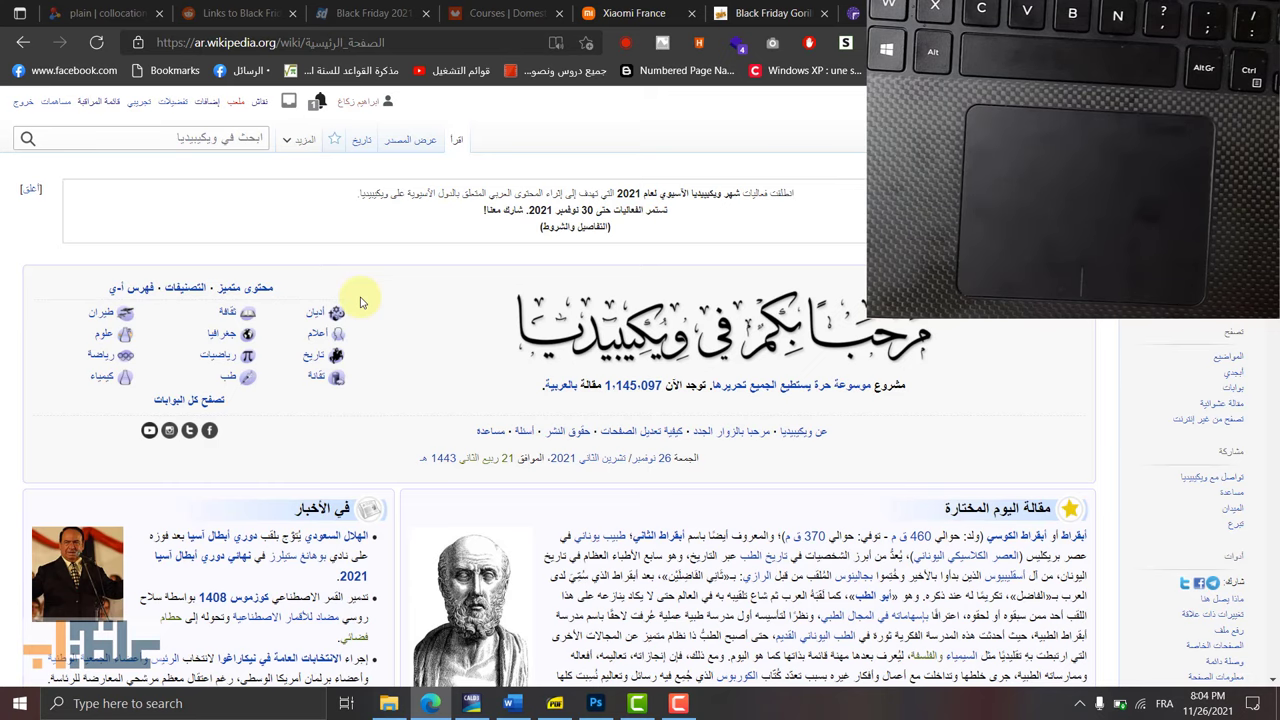
Step: Open Task View with the activity timeline and virtual desktops, and return to Desktop 1
key(super+Tab)
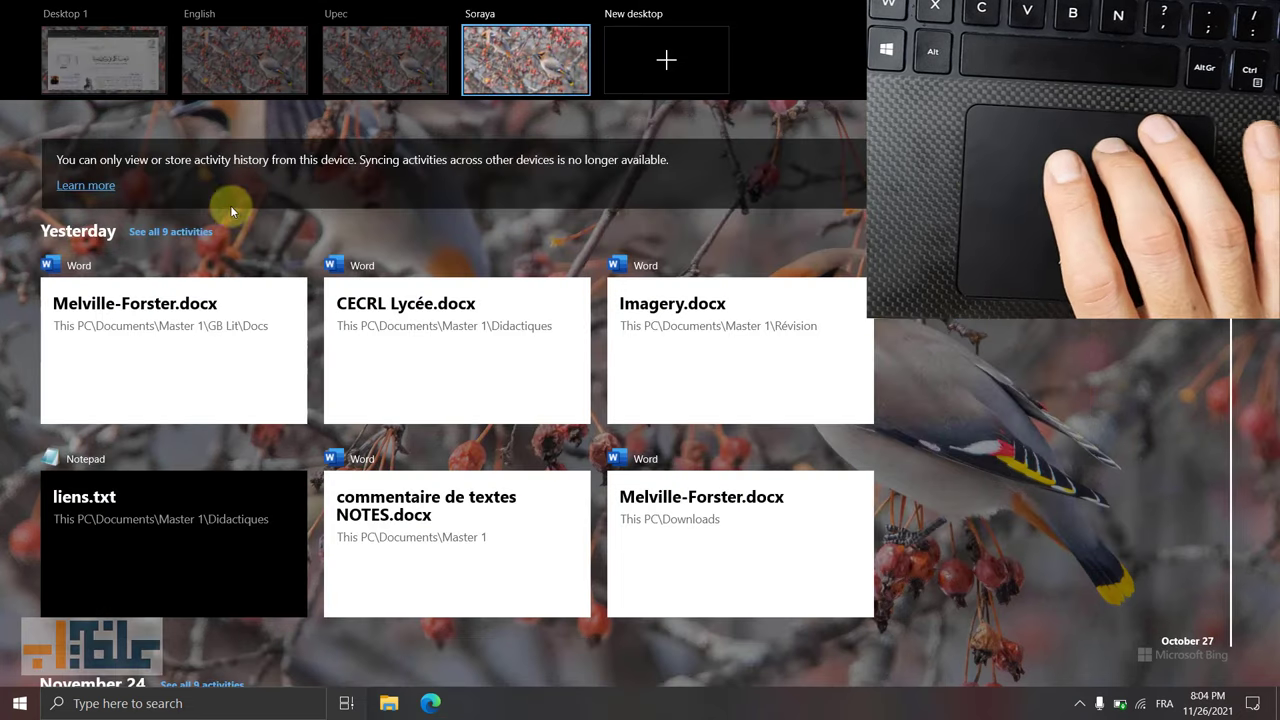
click(138, 55)
click(460, 290)
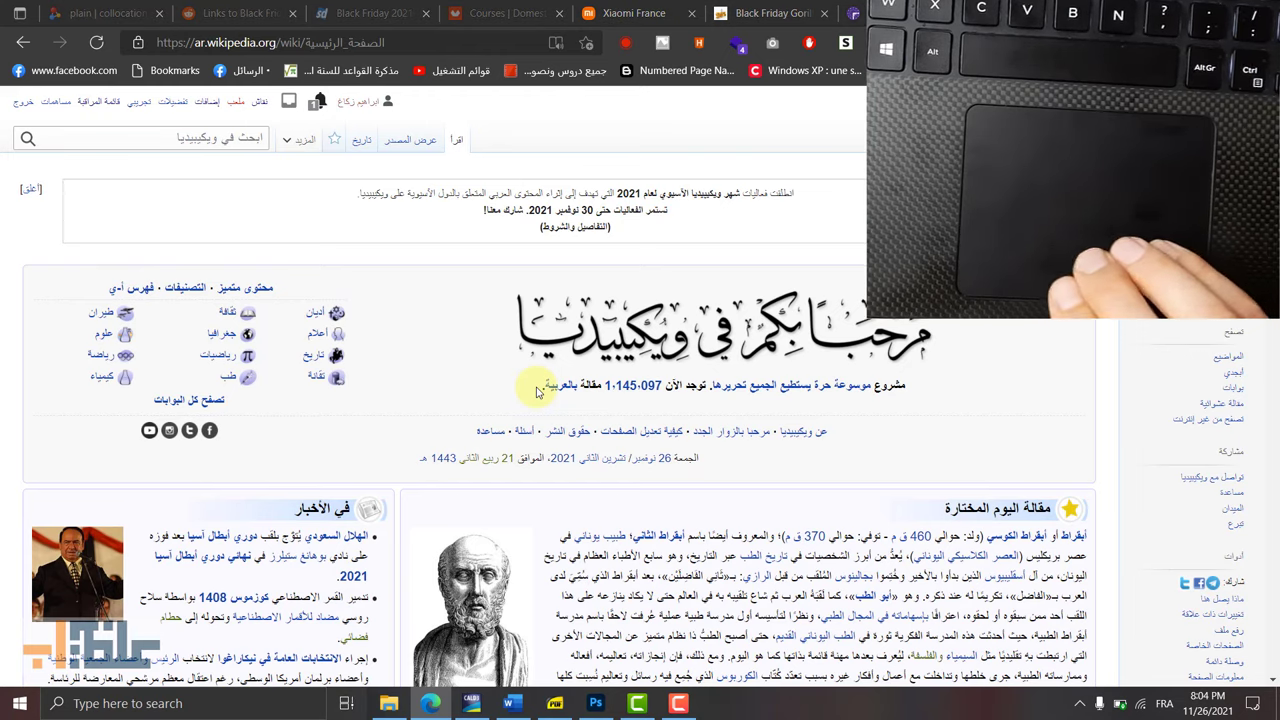
Step: Open Task View and look through the activity timeline from yesterday's files back to the November 18 activities
key(super+Tab)
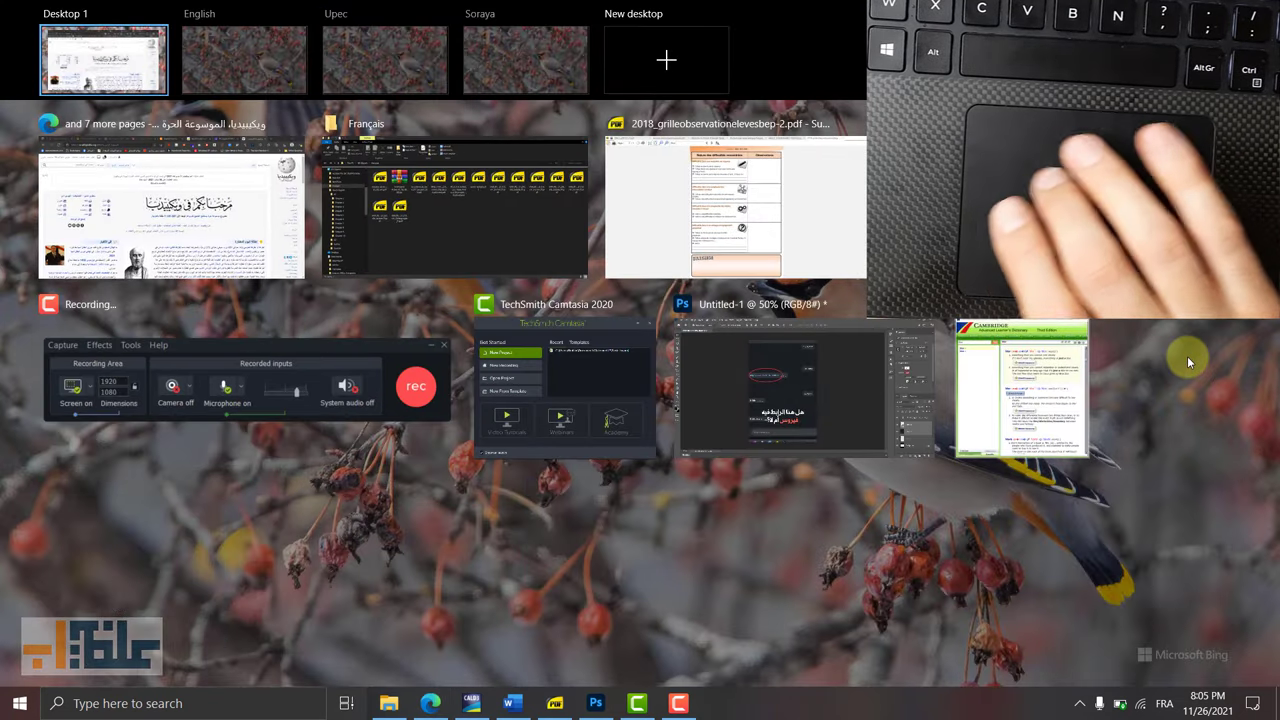
scroll(1187, 356, down, 1)
scroll(1187, 356, down, 5)
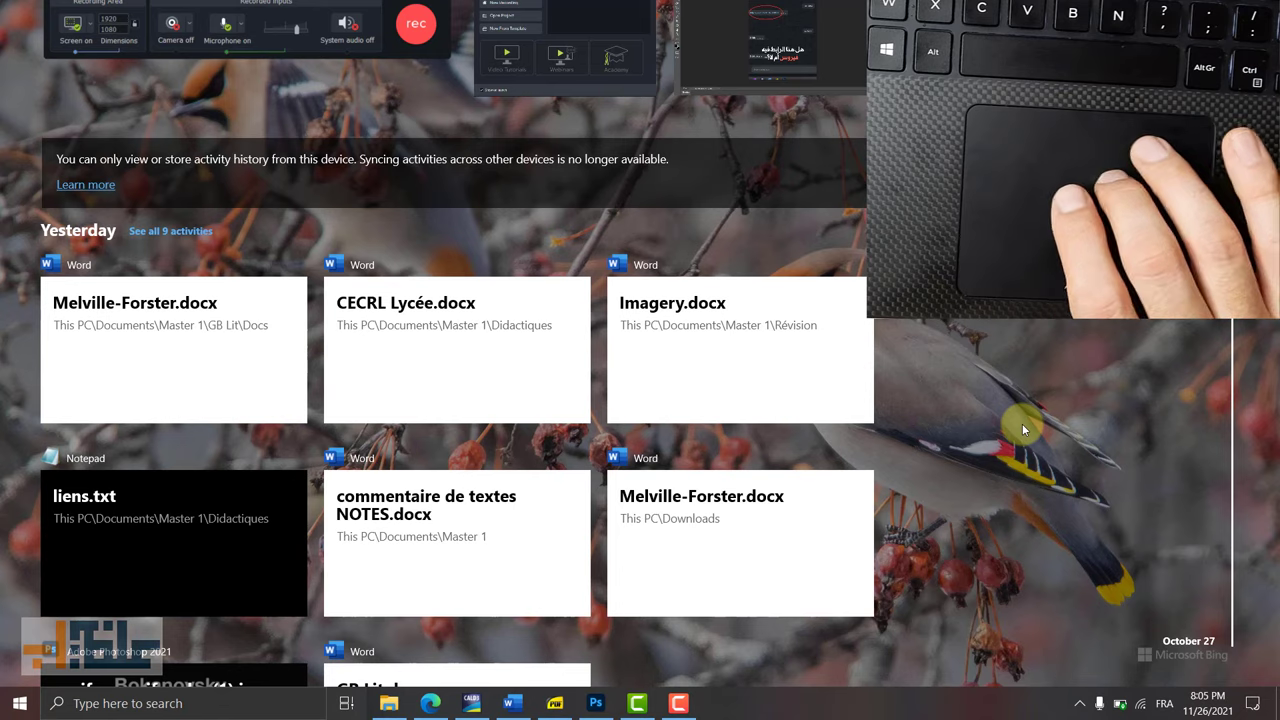
scroll(1022, 425, down, 5)
scroll(1022, 423, down, 4)
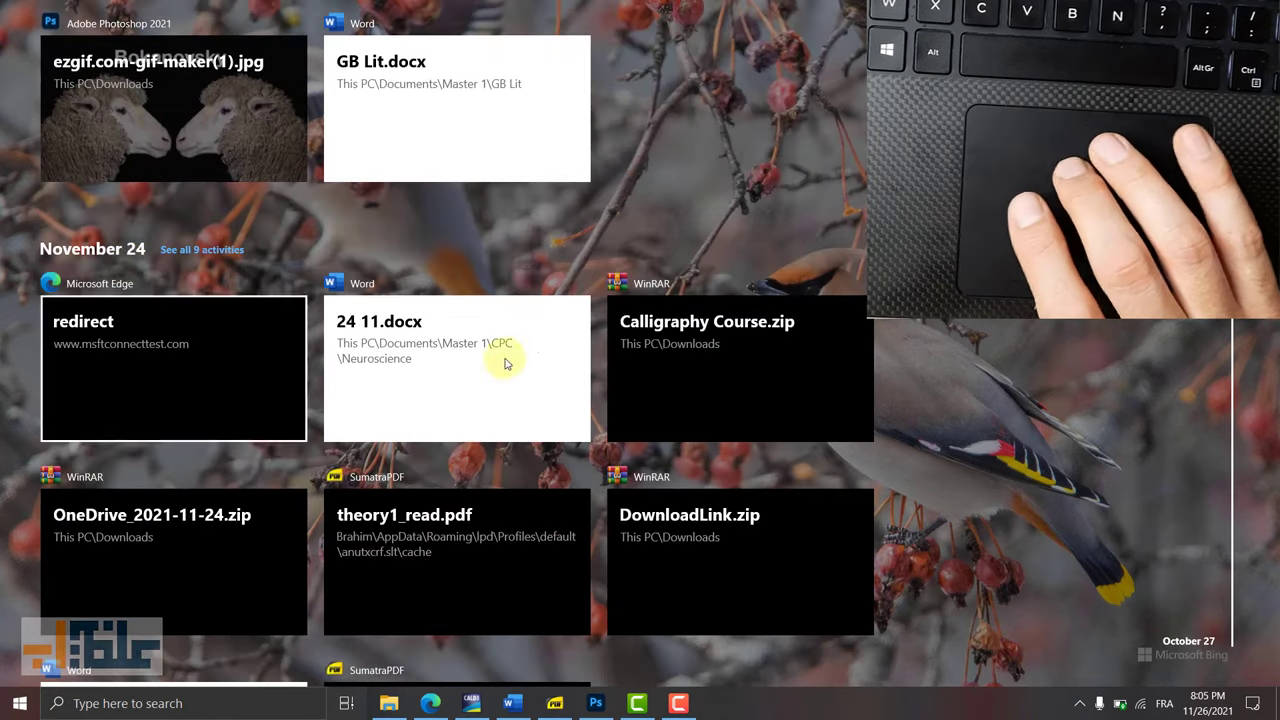
scroll(1064, 450, down, 11)
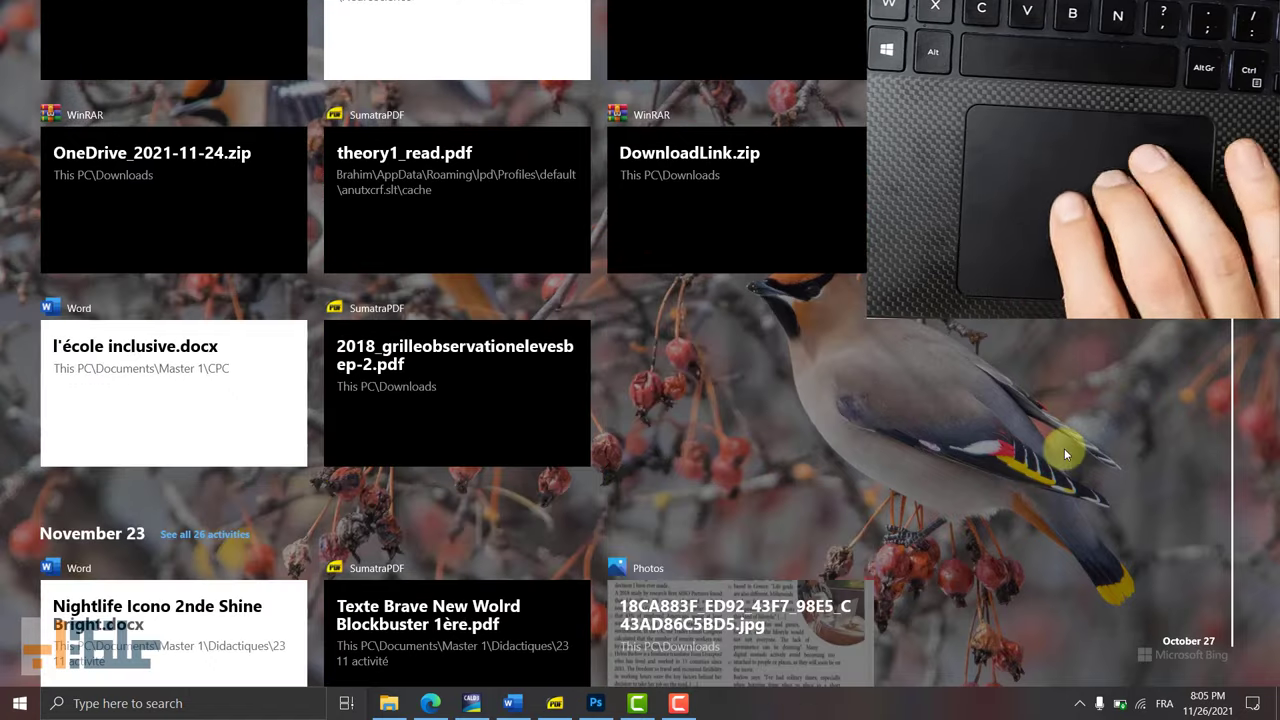
scroll(1064, 455, down, 15)
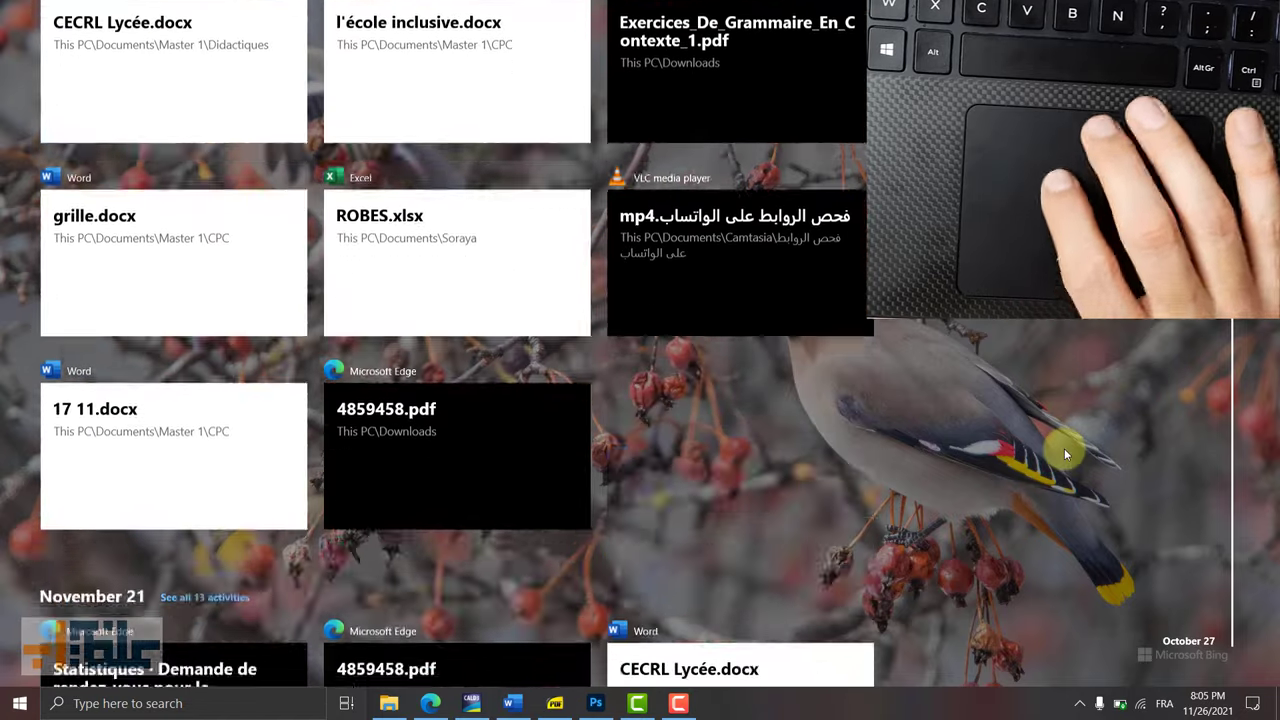
scroll(1064, 455, down, 15)
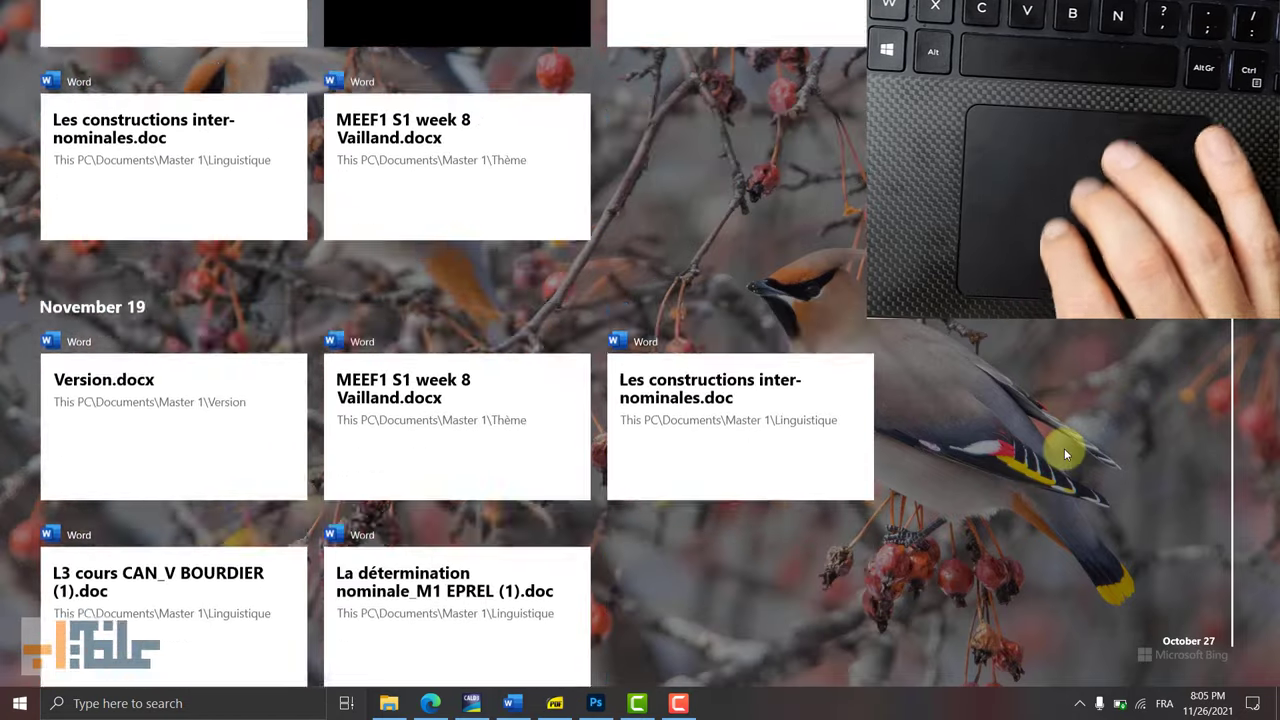
scroll(1064, 455, up, 6)
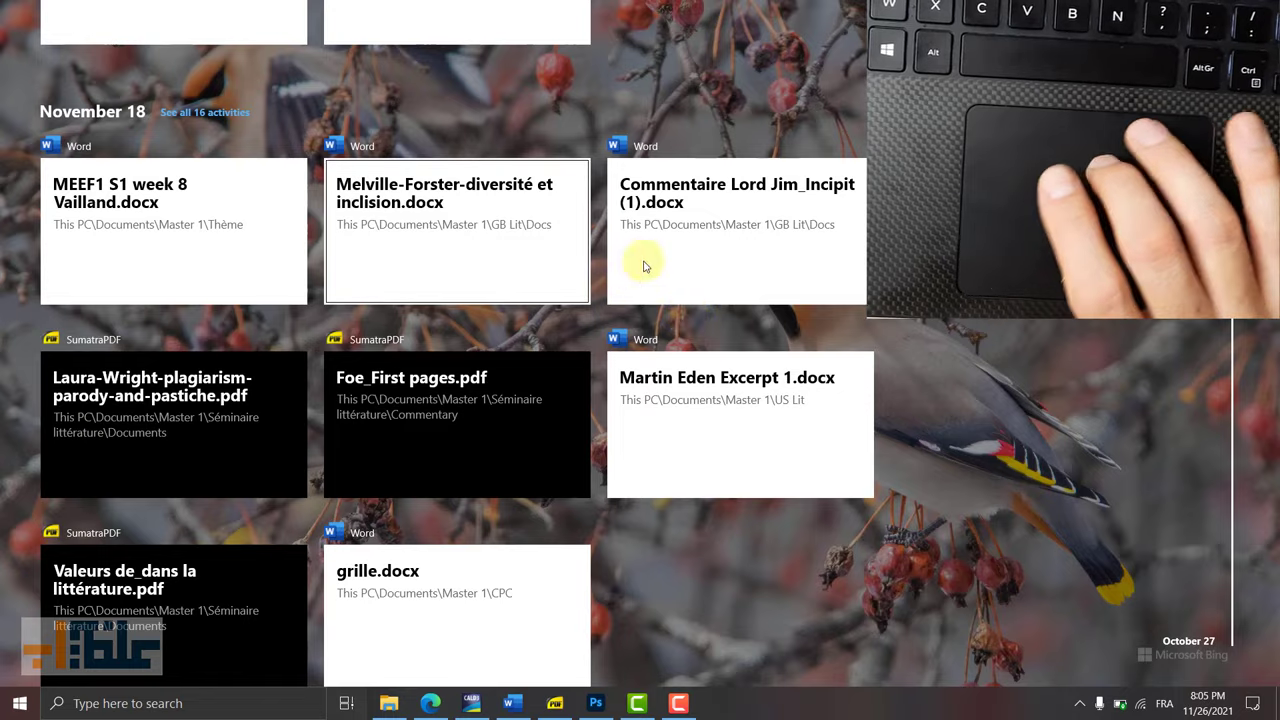
scroll(996, 357, down, 2)
Step: Return to the start of the timeline and close Task View to get back to the Arabic Wikipedia page
scroll(996, 357, up, 10)
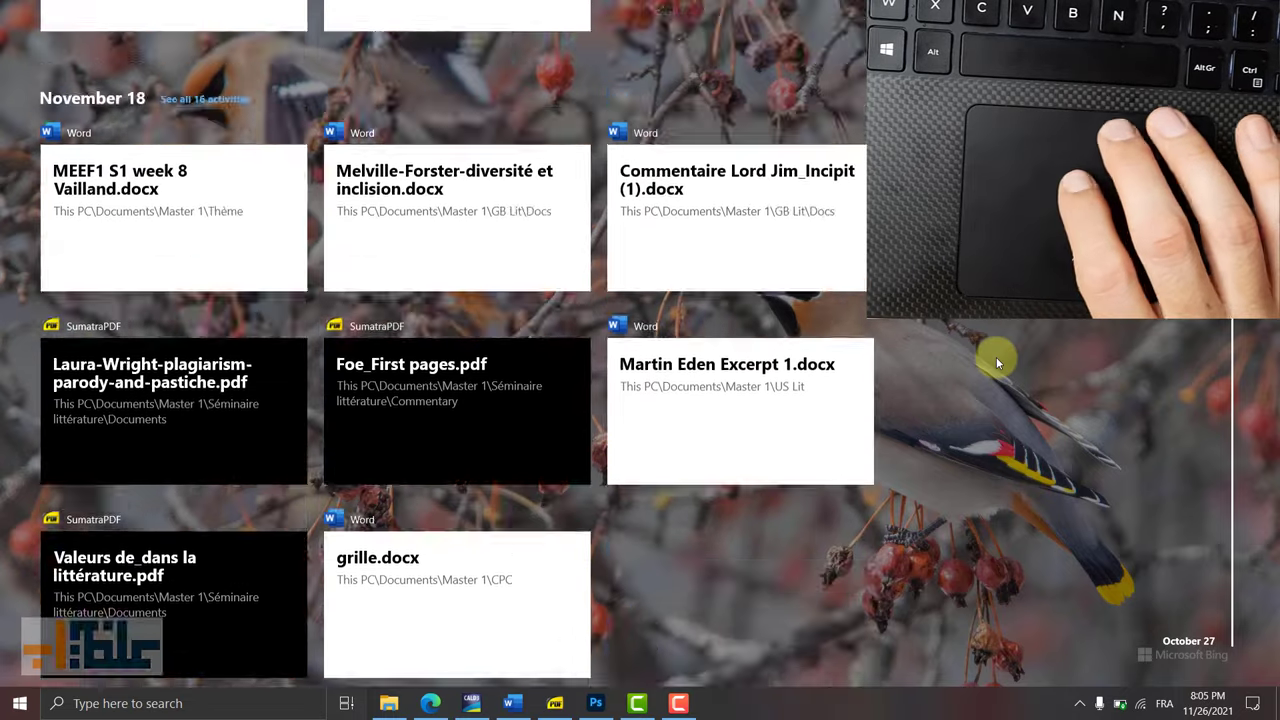
scroll(996, 357, up, 10)
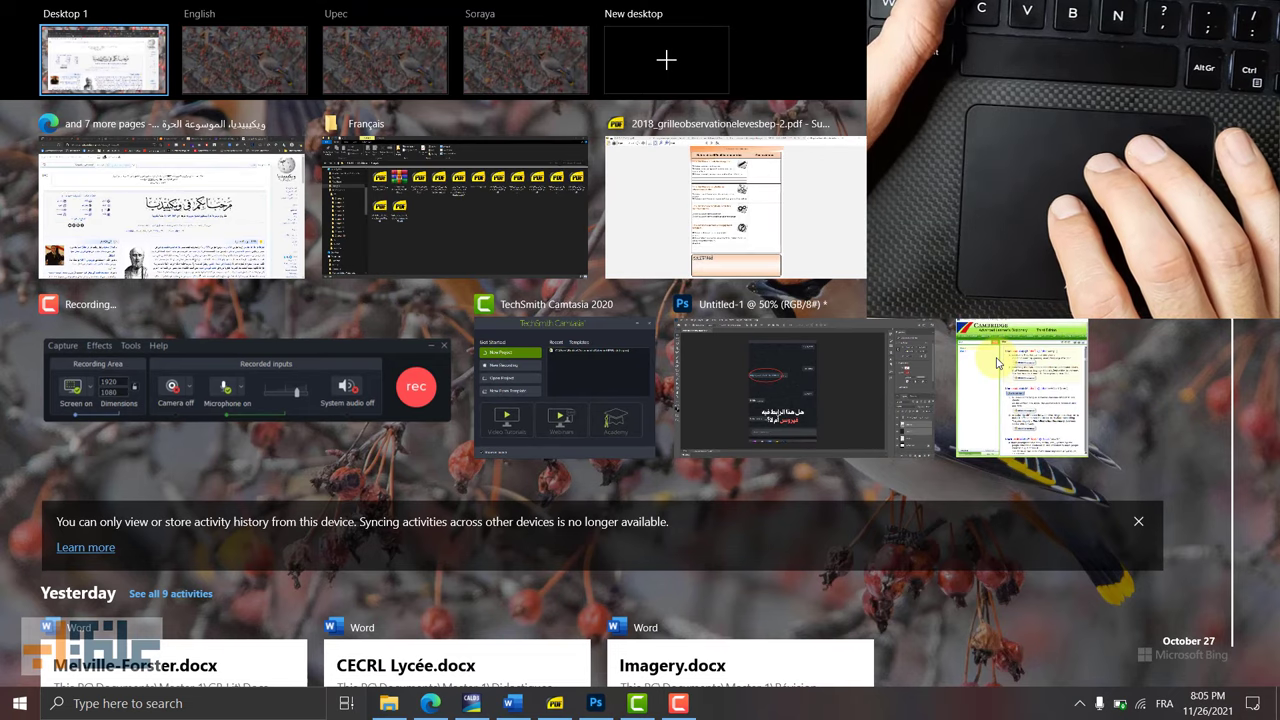
key(Escape)
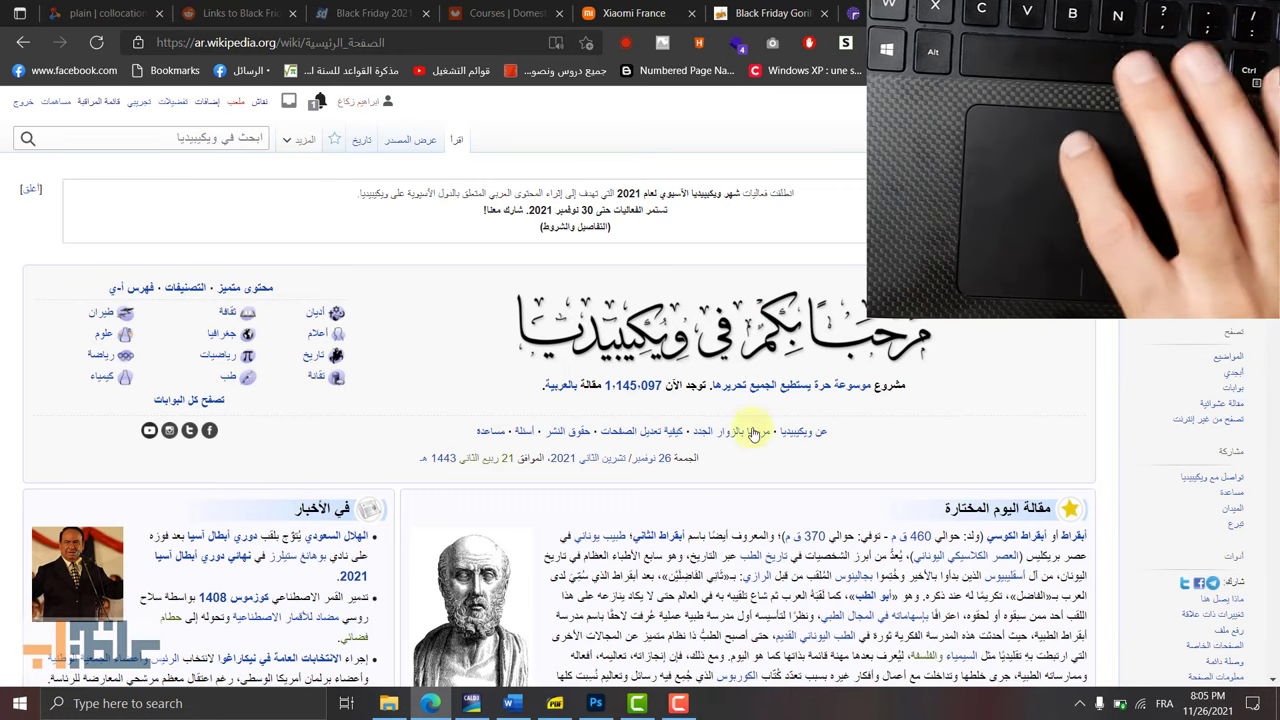
Step: Look through the Arabic Wikipedia main page down to the sister projects section and return to its beginning
scroll(727, 497, down, 15)
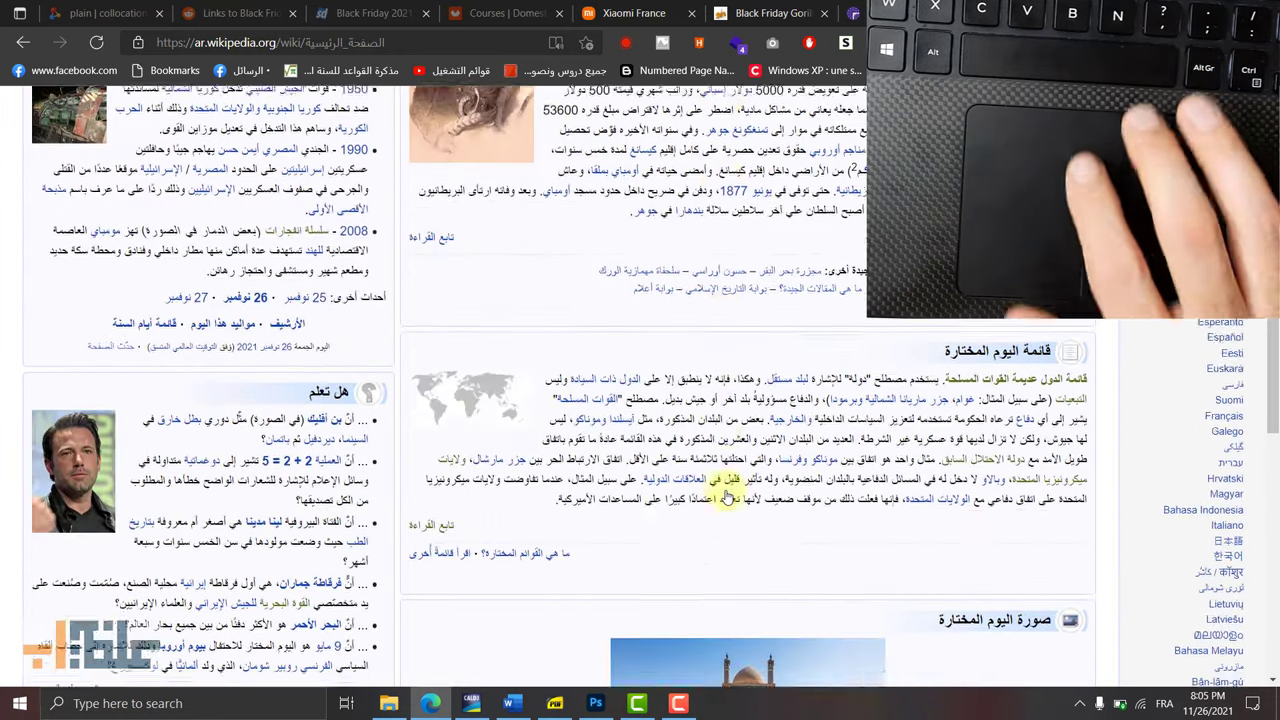
scroll(727, 497, down, 10)
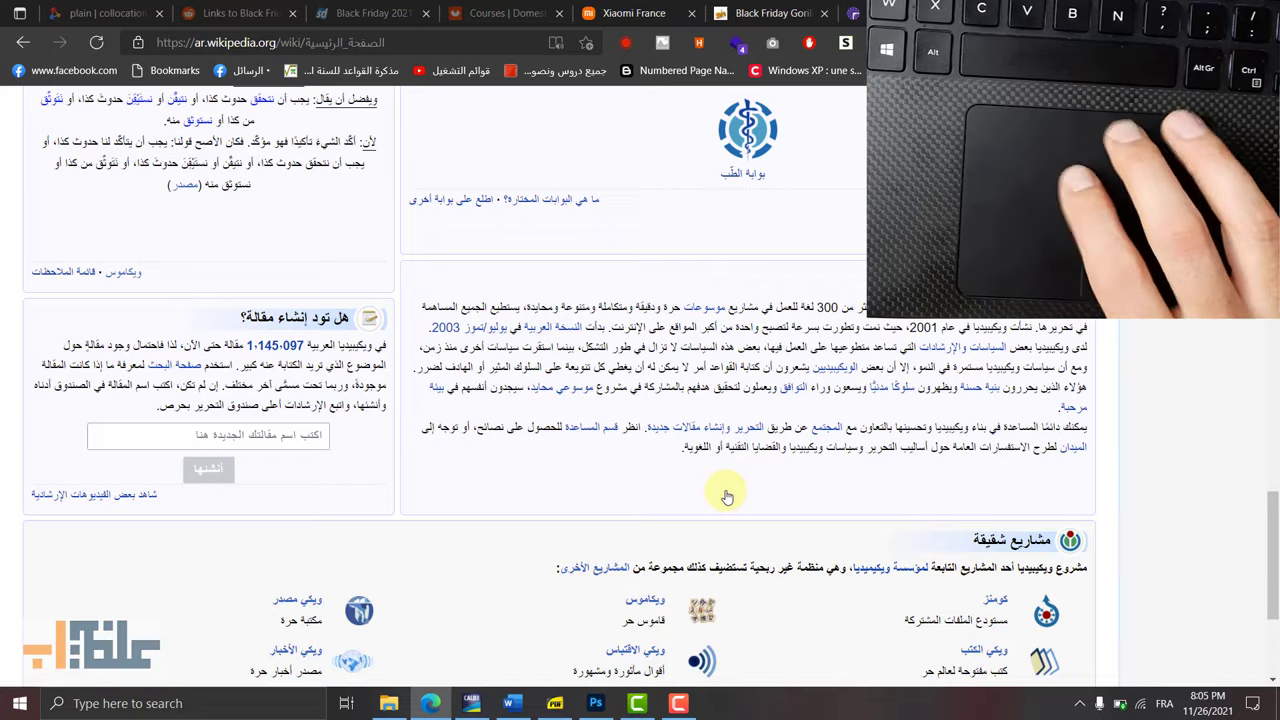
scroll(727, 497, up, 20)
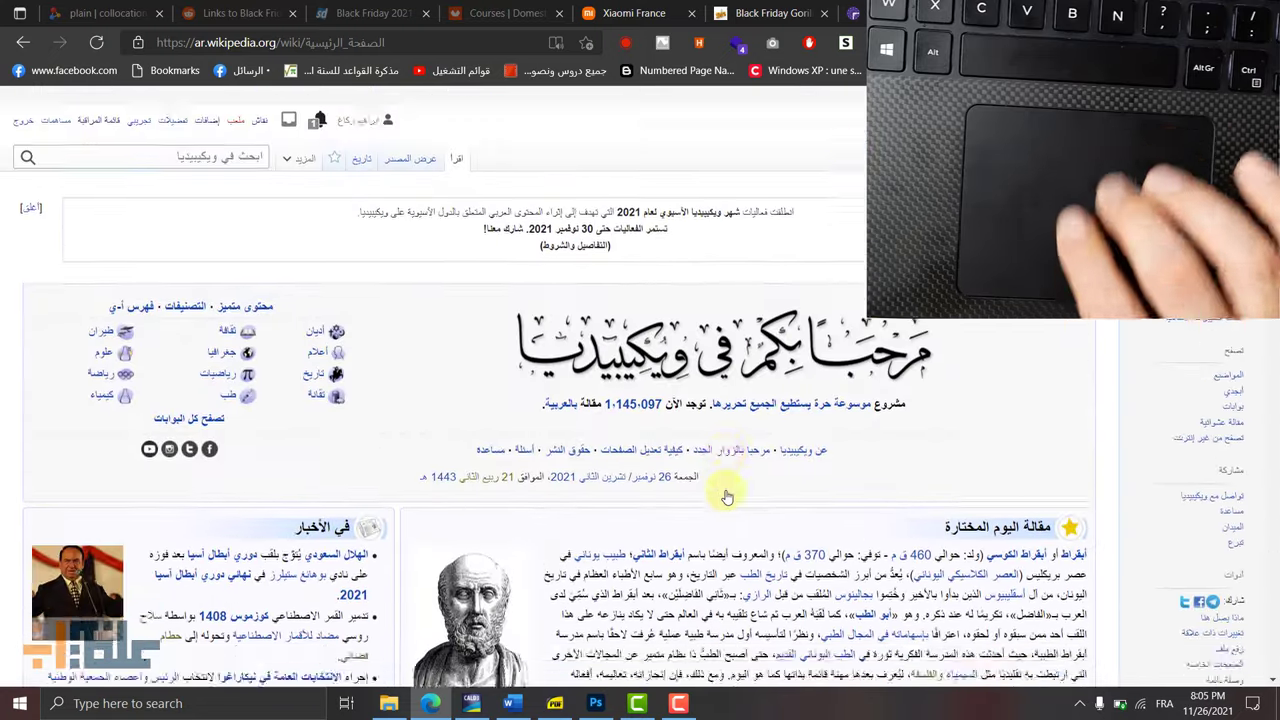